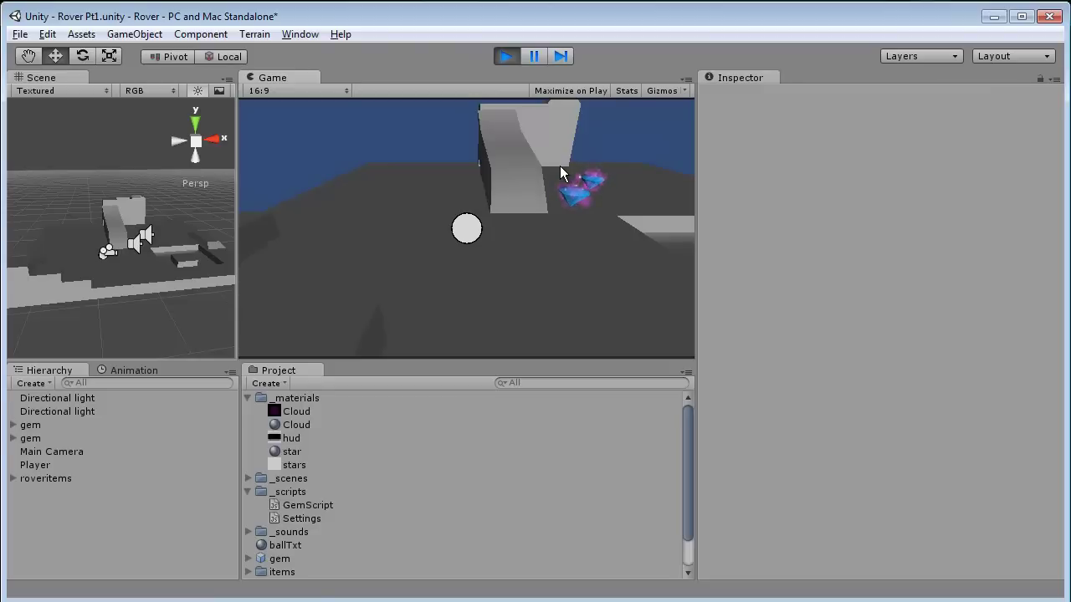
# Drive the rover toward the ramp, then stop play mode.
pyautogui.press('Up')
pyautogui.press('Up')
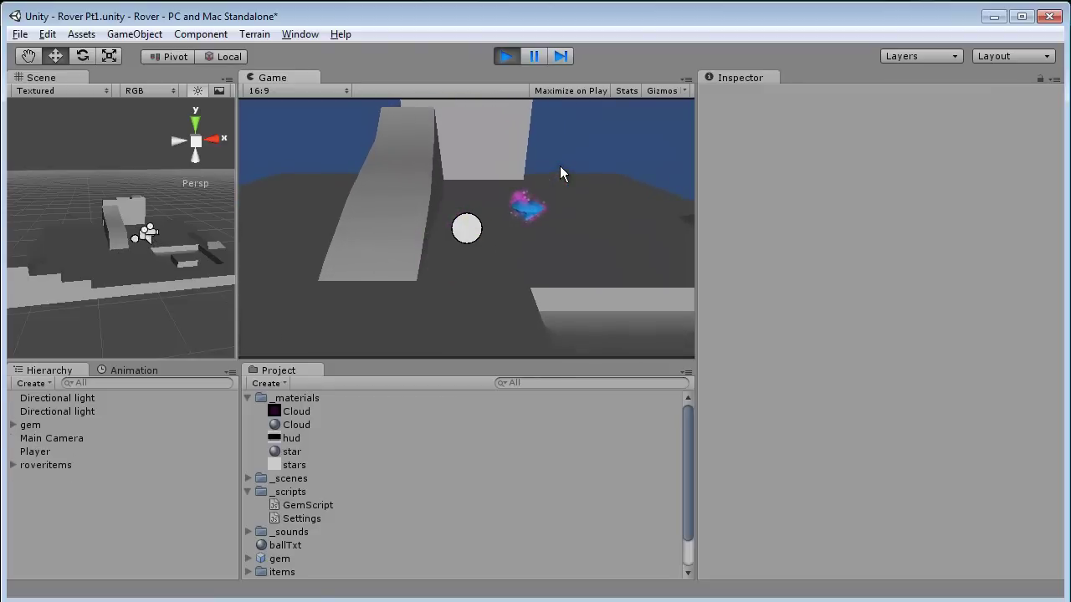
pyautogui.click(508, 56)
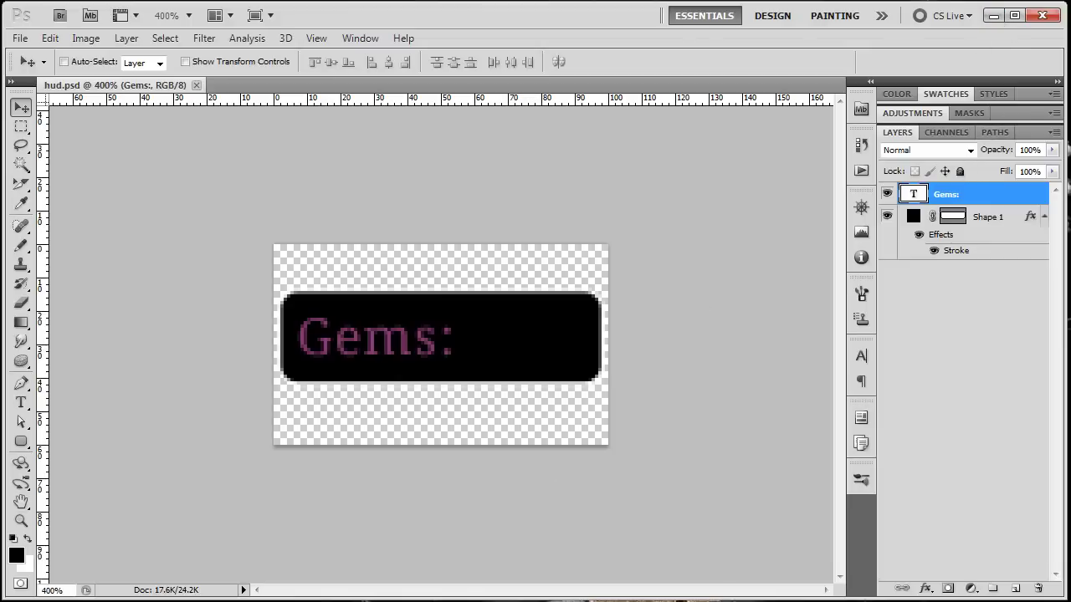
# Back in Unity, create a GUI Texture object from GameObject > Create Other.
pyautogui.click(993, 15)
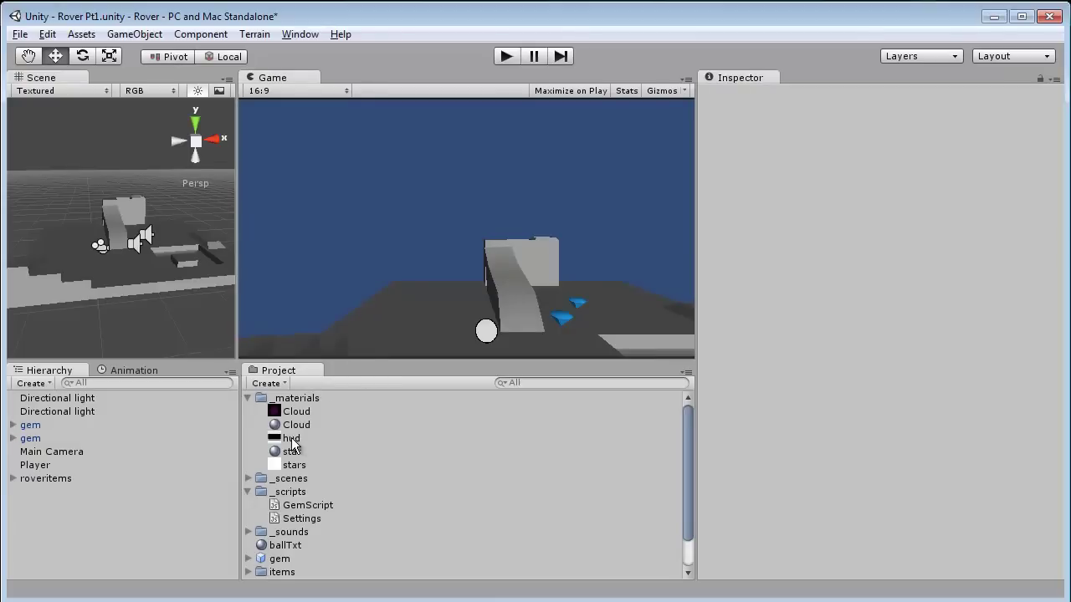
pyautogui.click(136, 35)
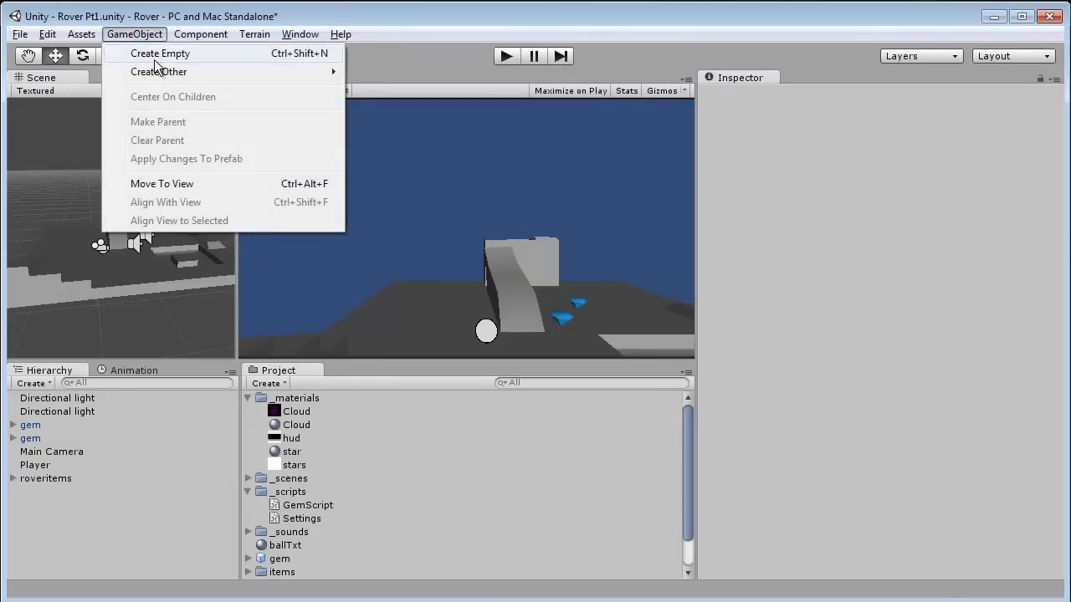
pyautogui.moveTo(177, 72)
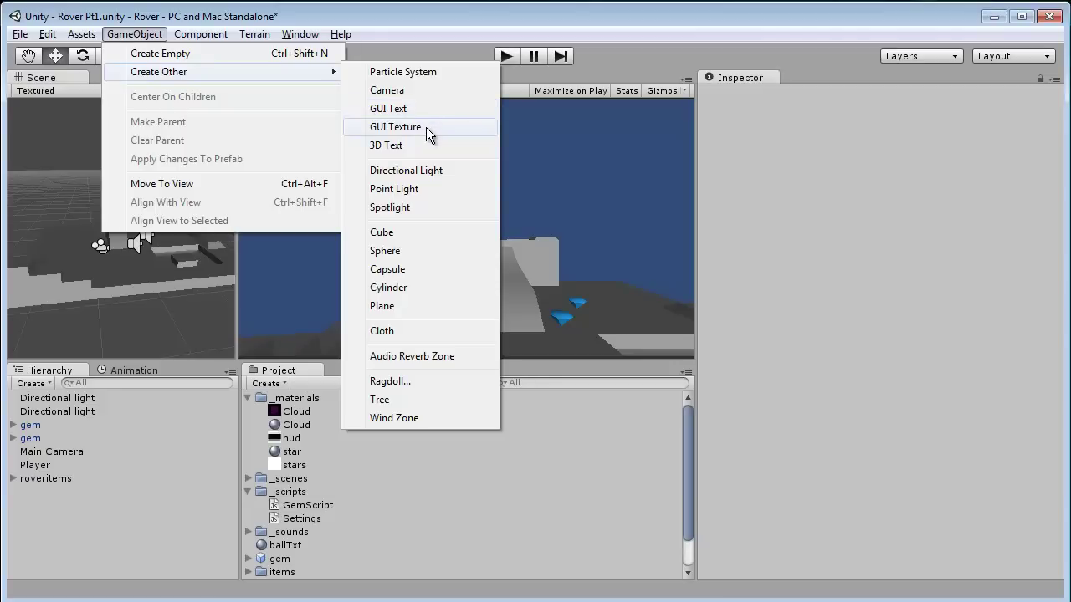
pyautogui.click(426, 127)
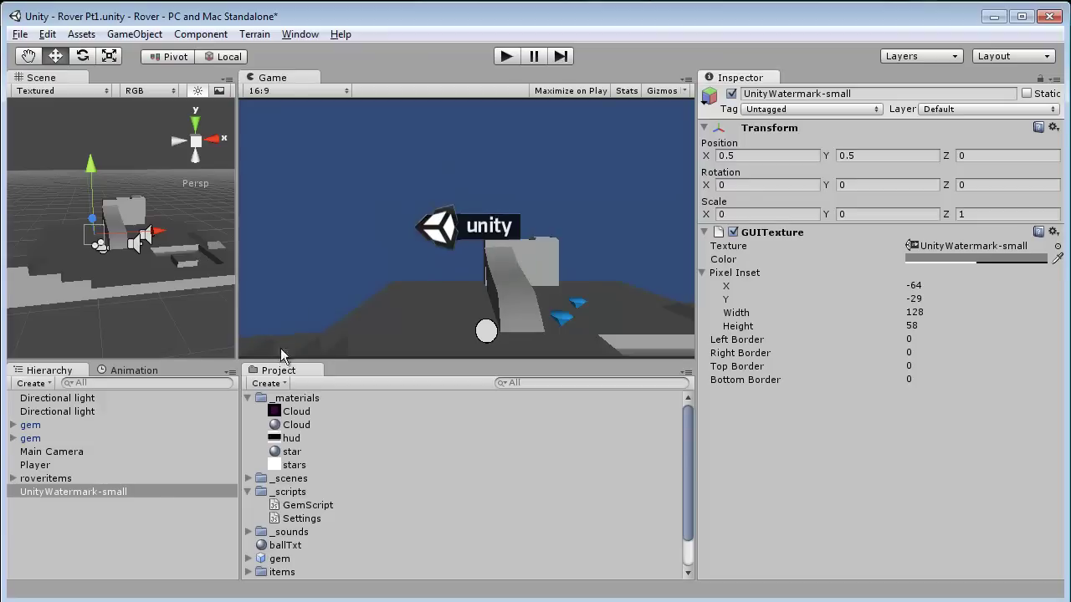
# Rename the UnityWatermark-small object in the Hierarchy to hud.
pyautogui.click(112, 491)
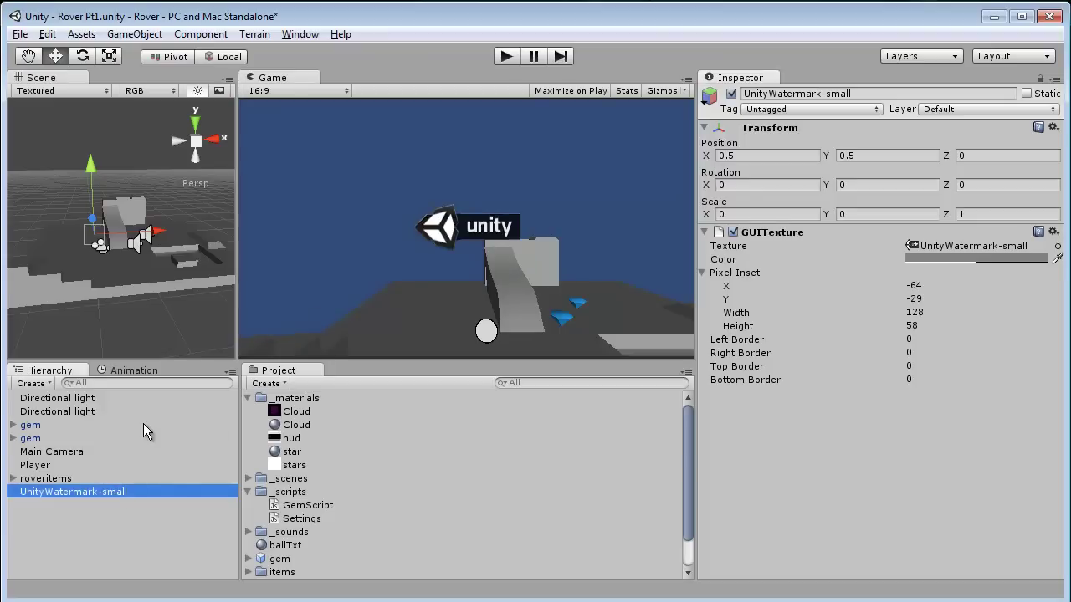
pyautogui.click(61, 492)
pyautogui.write('hud')
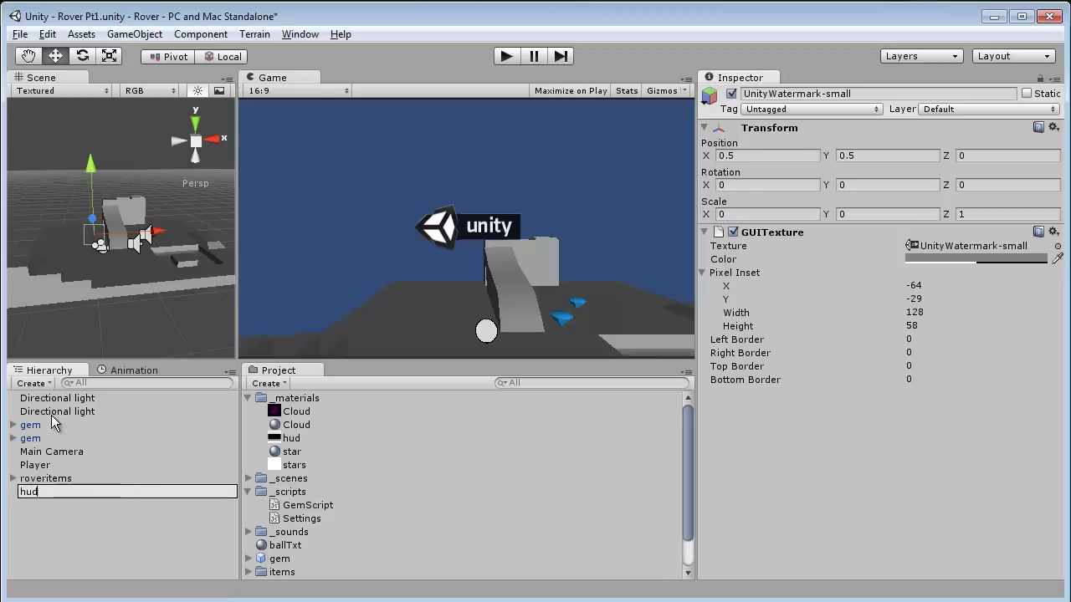
pyautogui.press('Return')
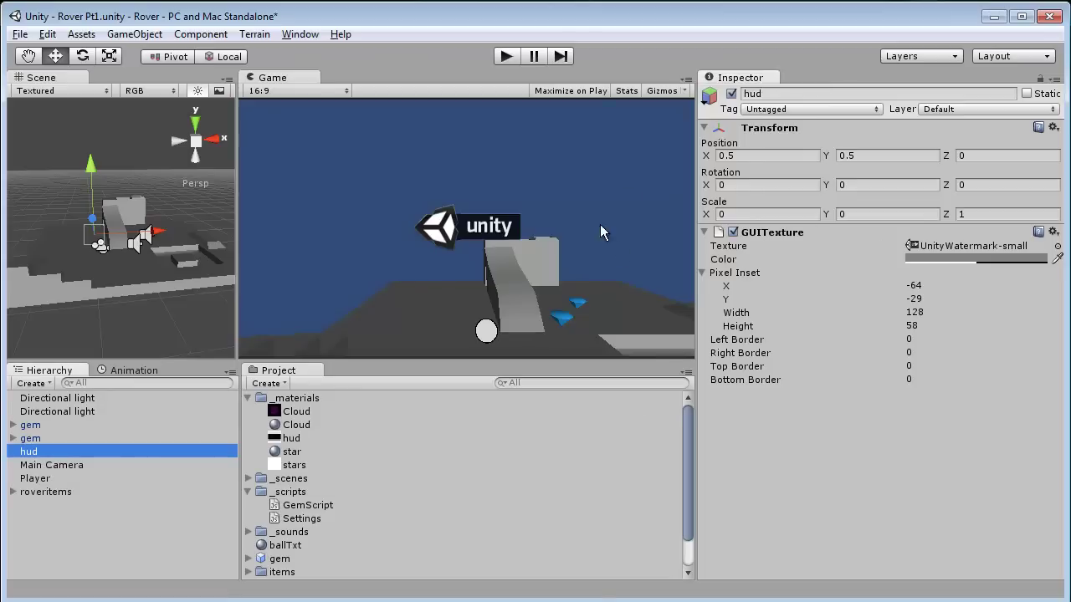
pyautogui.click(854, 155)
pyautogui.click(726, 156)
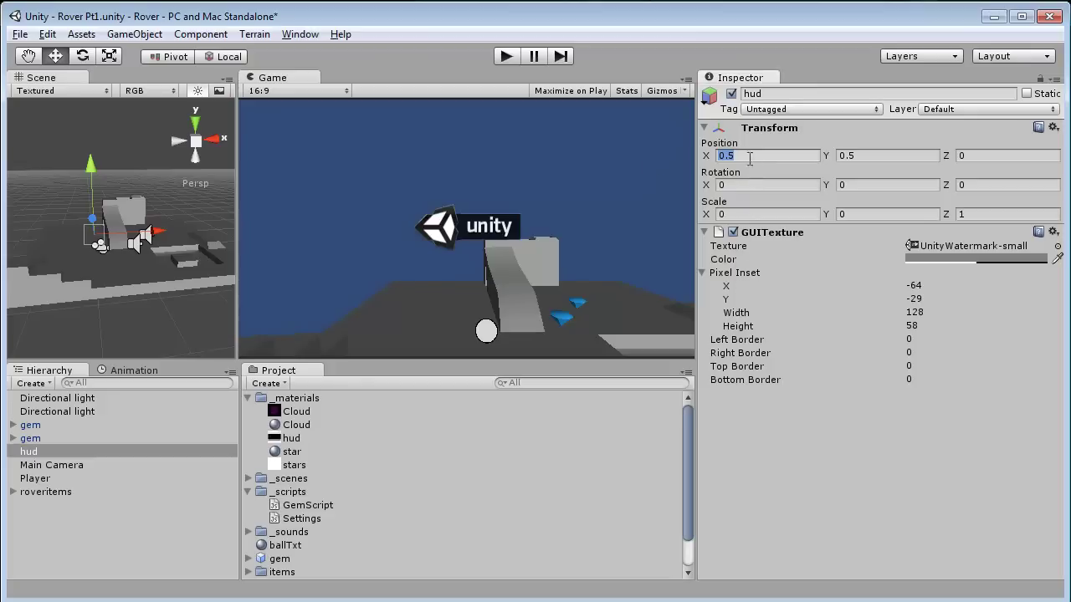
# Set the hud's Transform Position Y to 0.97 and start entering X as 0.1.
pyautogui.press('Right')
pyautogui.click(870, 157)
pyautogui.click(759, 157)
pyautogui.write('0')
pyautogui.press('Tab')
pyautogui.write('0')
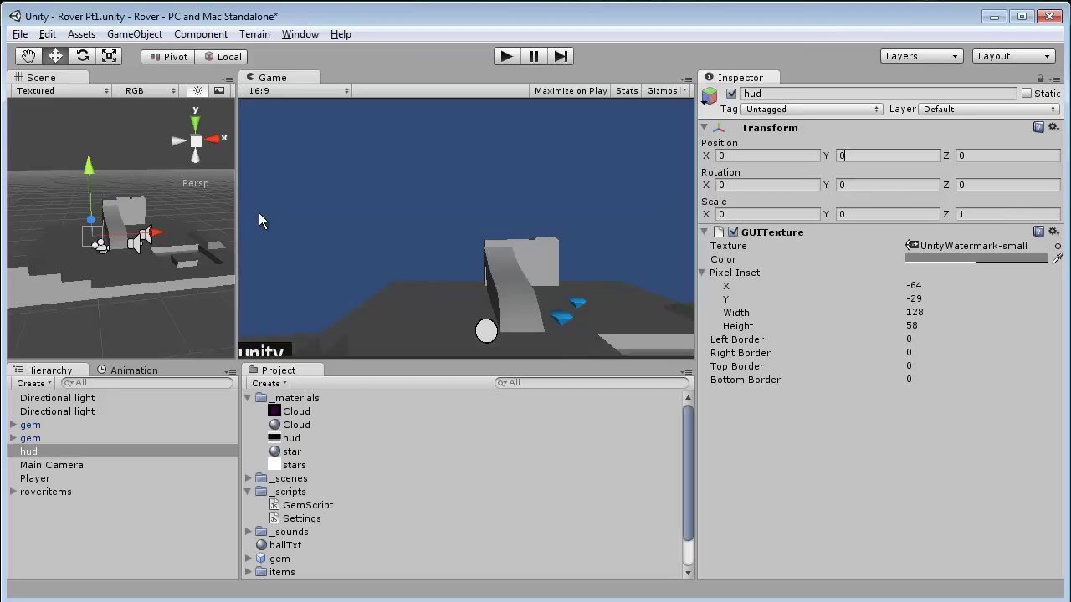
pyautogui.doubleClick(828, 156)
pyautogui.write('.9')
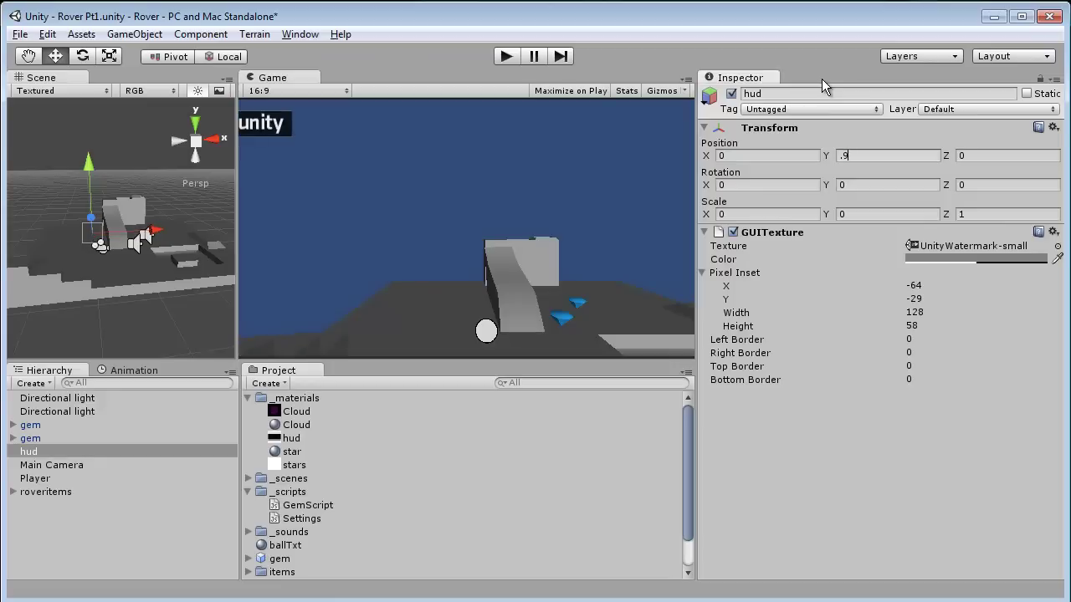
pyautogui.write('7')
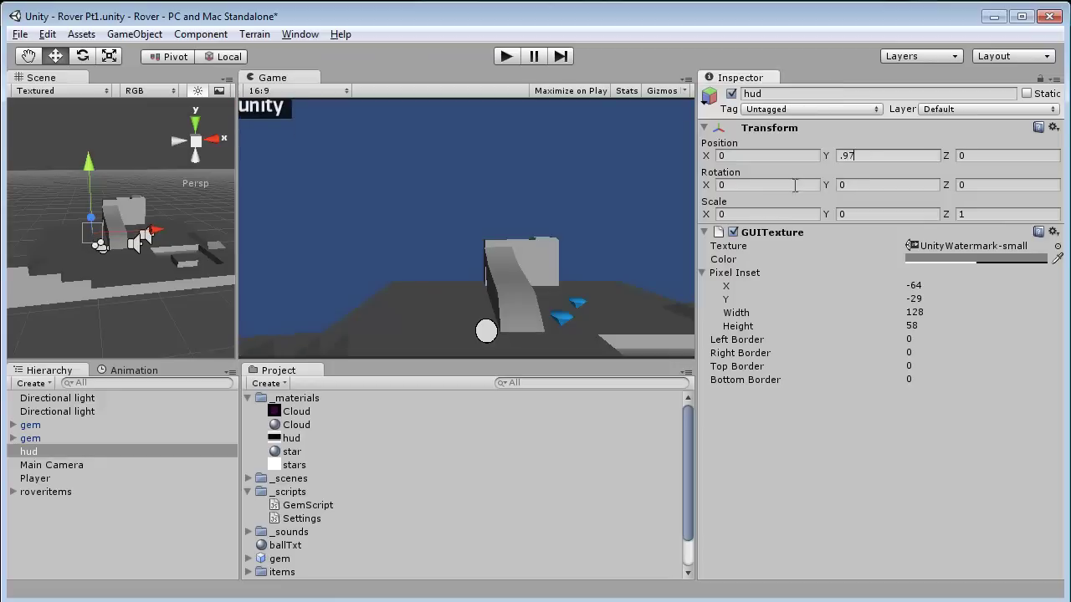
pyautogui.click(795, 184)
pyautogui.click(801, 156)
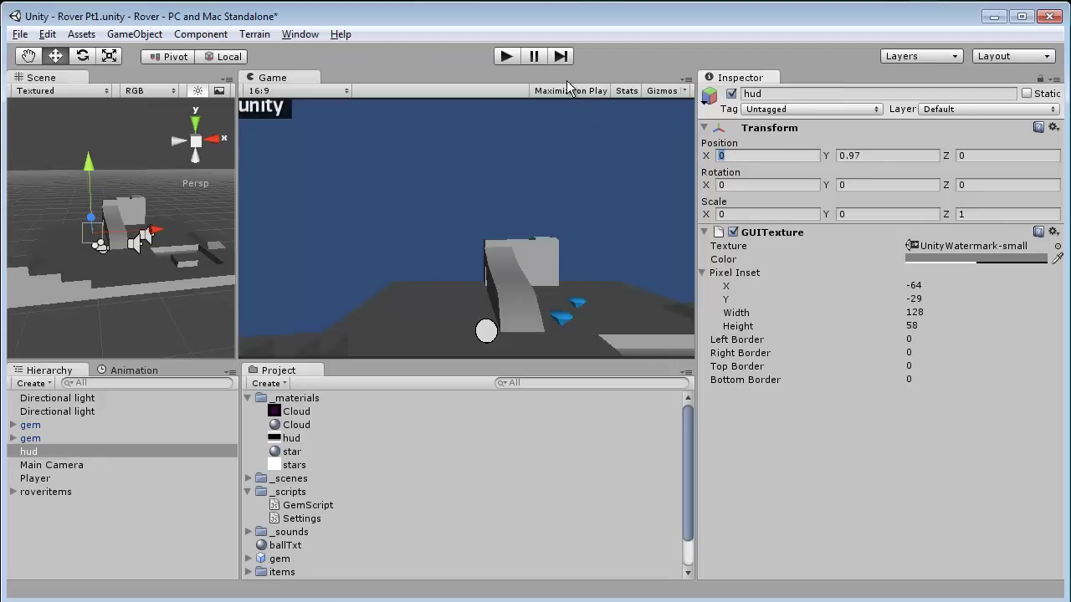
pyautogui.write('1')
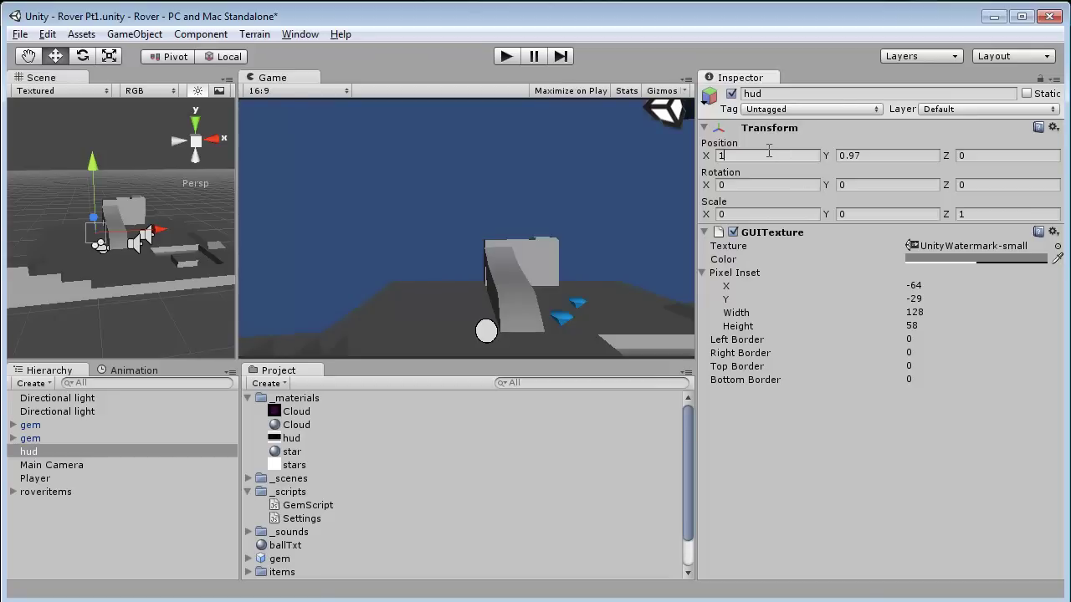
pyautogui.press('Left')
# Commit X at 0.1, then try the hud at position X 1, Y 1.
pyautogui.write('.')
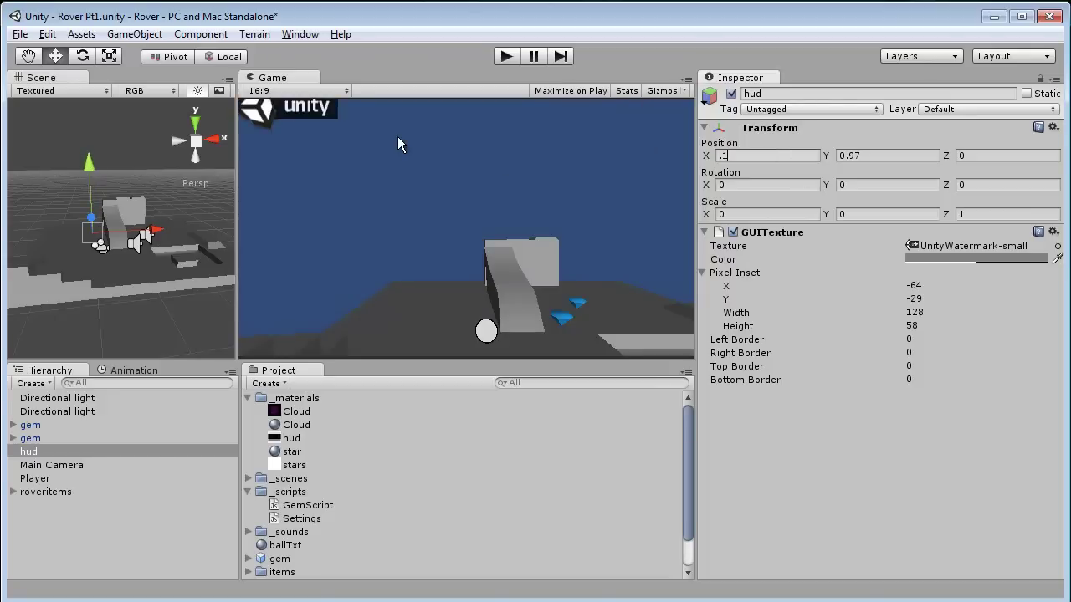
pyautogui.click(766, 184)
pyautogui.click(875, 177)
pyautogui.click(875, 156)
pyautogui.click(721, 156)
pyautogui.write('1')
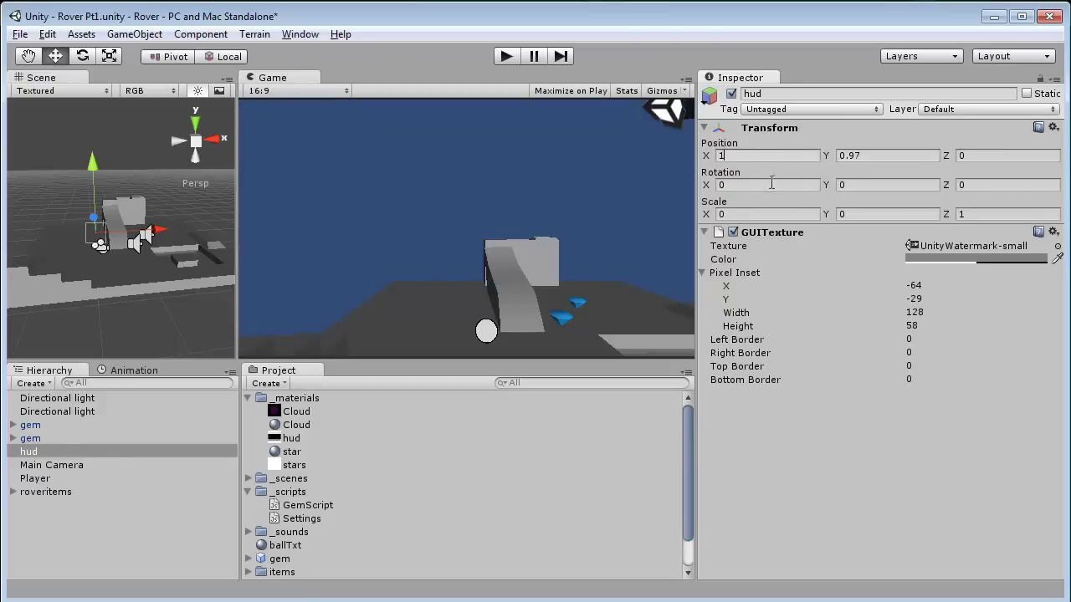
pyautogui.press('Tab')
pyautogui.write('1')
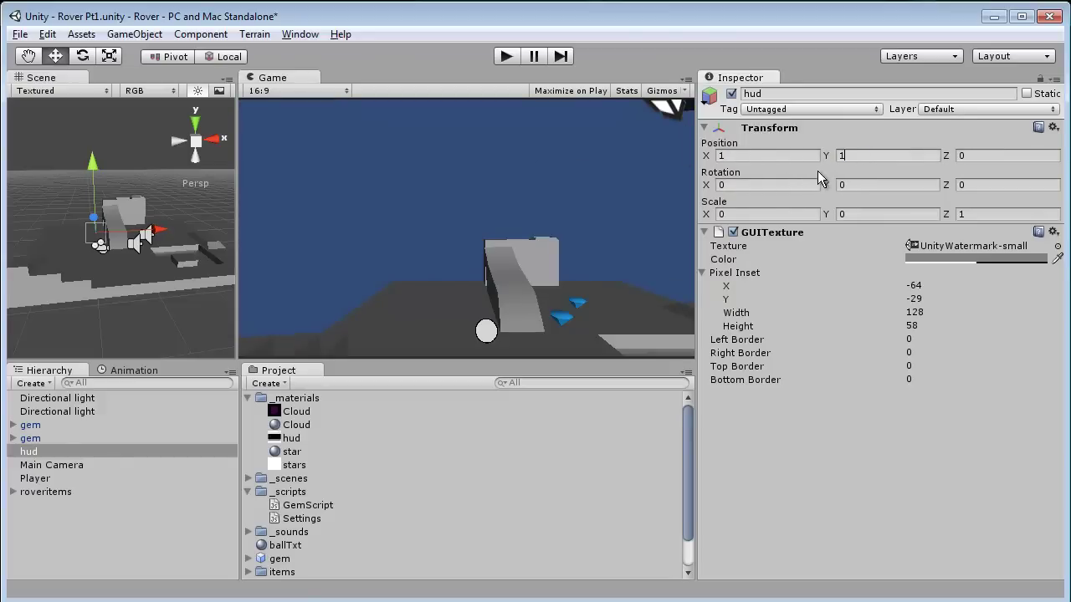
pyautogui.click(858, 186)
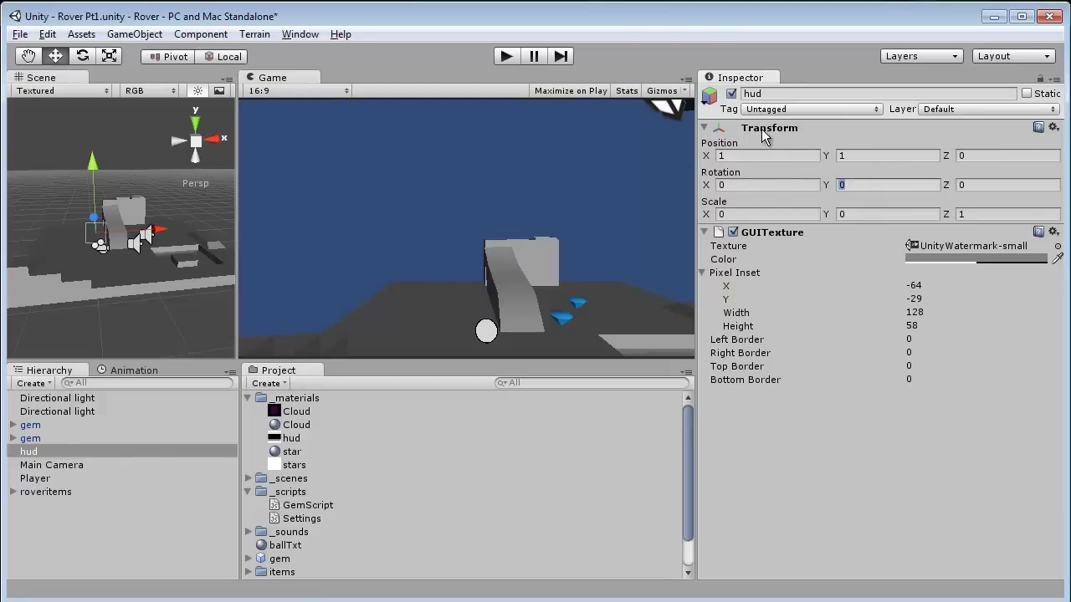
# Set the hud's position to Y 0.8 and X 0.1.
pyautogui.click(854, 156)
pyautogui.press('BackSpace')
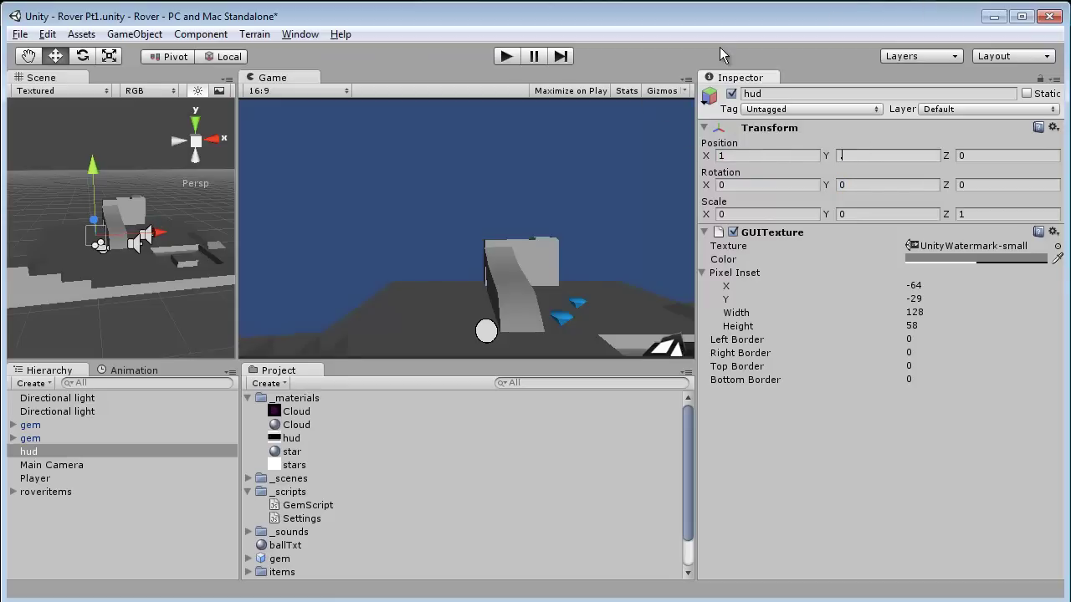
pyautogui.write('0.8')
pyautogui.press('Return')
pyautogui.click(761, 156)
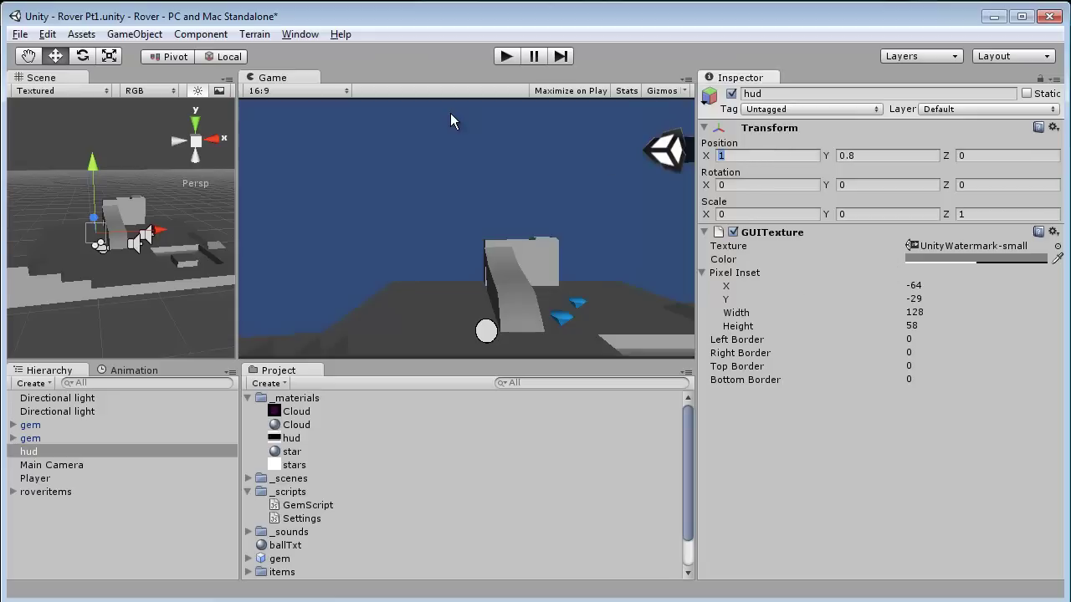
pyautogui.write('.1')
pyautogui.press('Return')
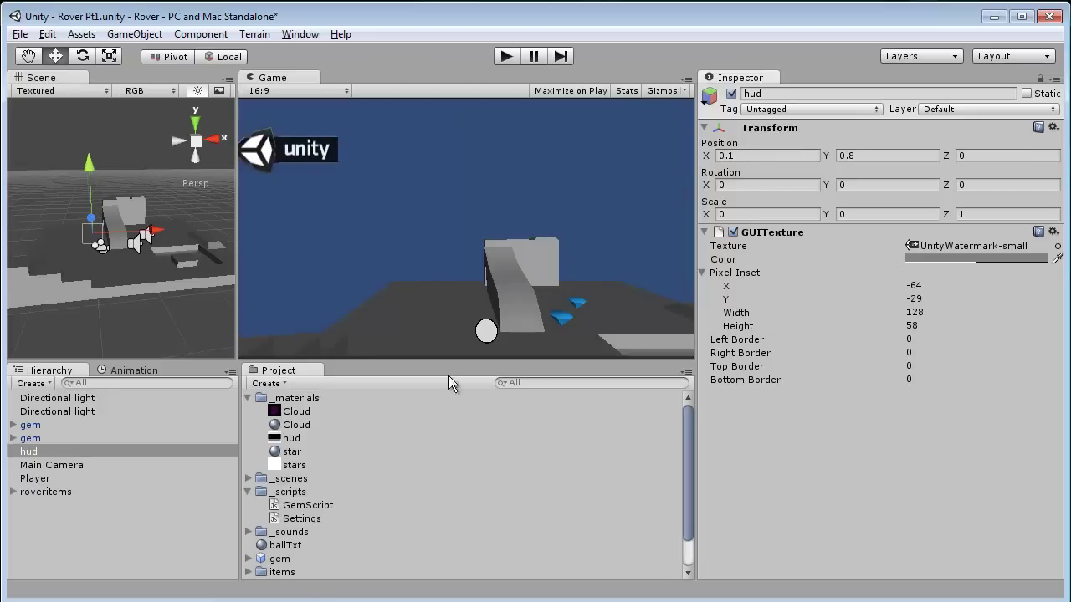
# Make the hud image the GUITexture's texture and check its pixel size in Photoshop.
pyautogui.click(292, 439)
pyautogui.moveTo(291, 440); pyautogui.dragTo(930, 253)
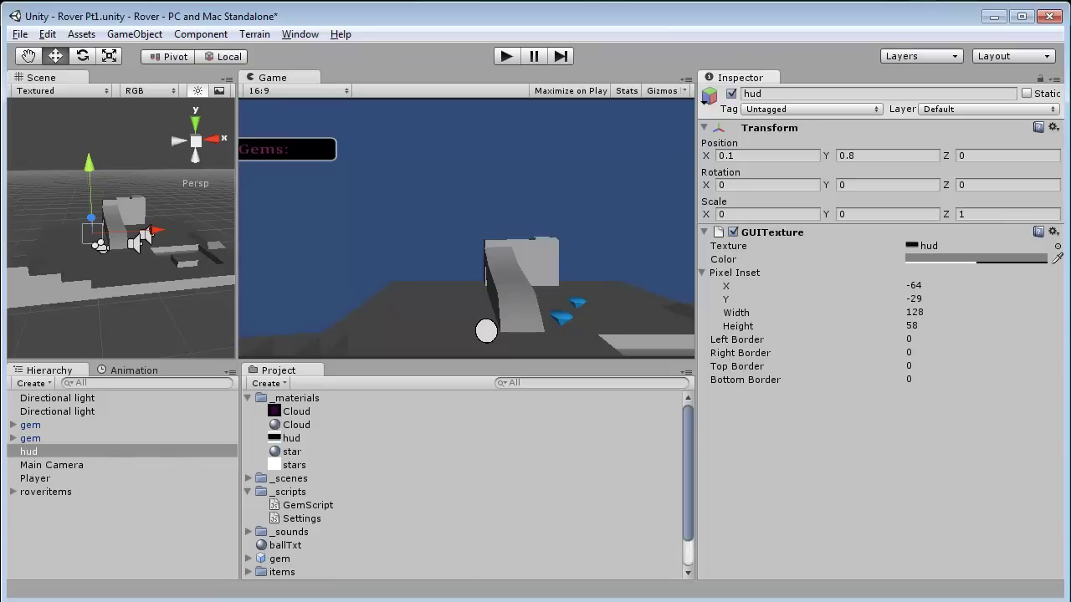
pyautogui.hotkey('alt', 'Tab')
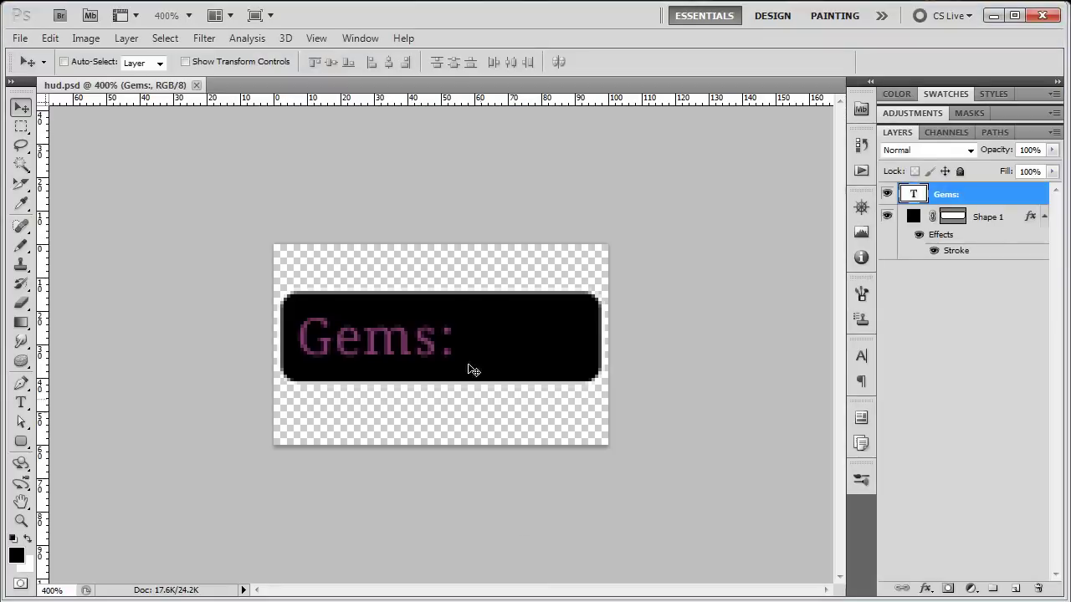
pyautogui.click(90, 38)
pyautogui.click(142, 161)
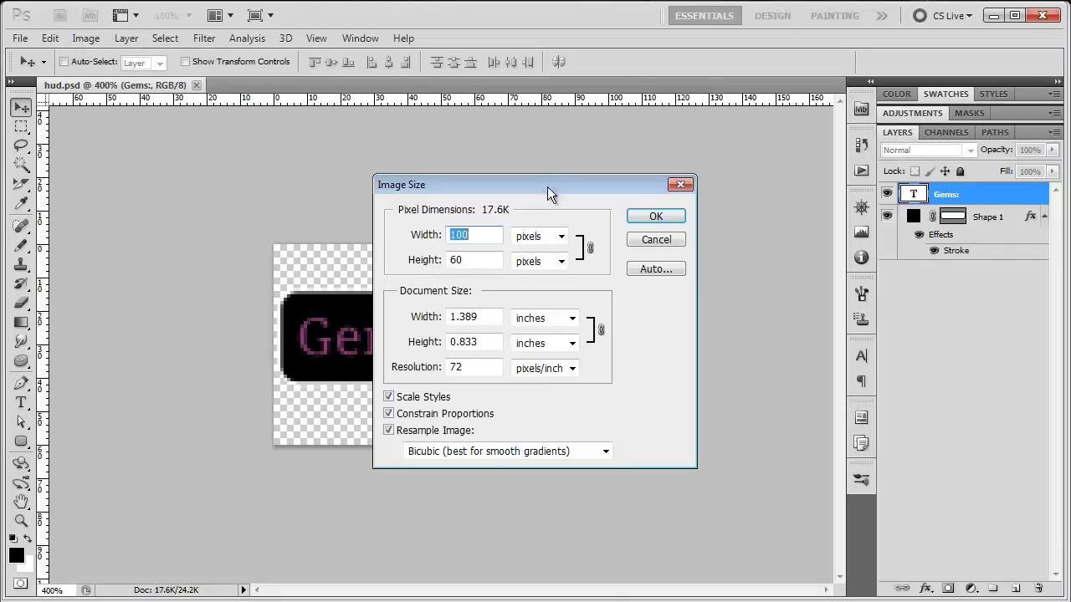
pyautogui.click(654, 240)
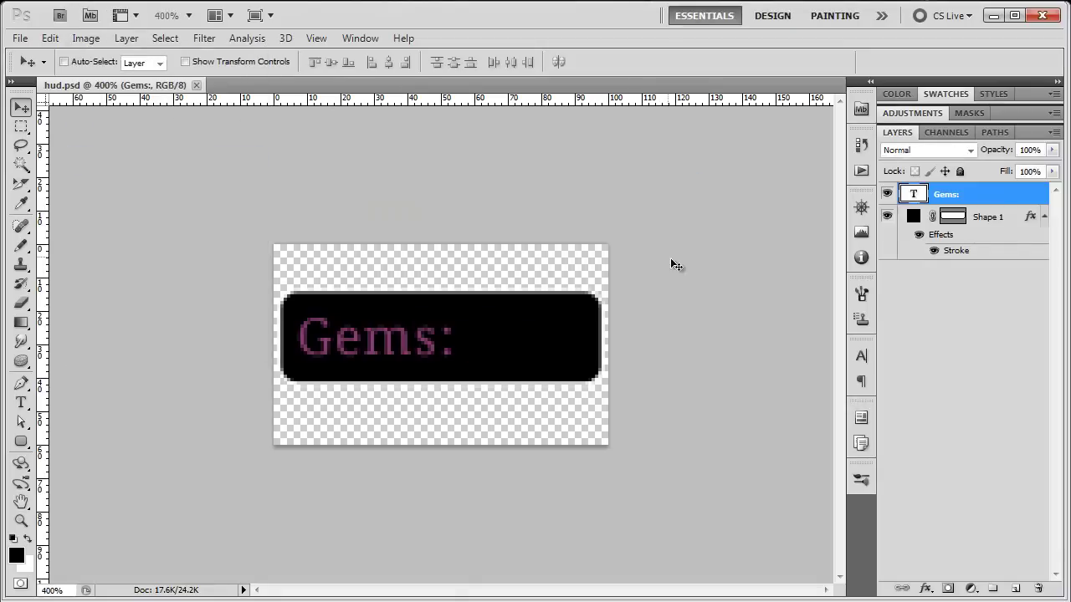
pyautogui.hotkey('alt', 'Tab')
# Set the hud texture's pixel inset width to 100 and height to 60.
pyautogui.click(923, 316)
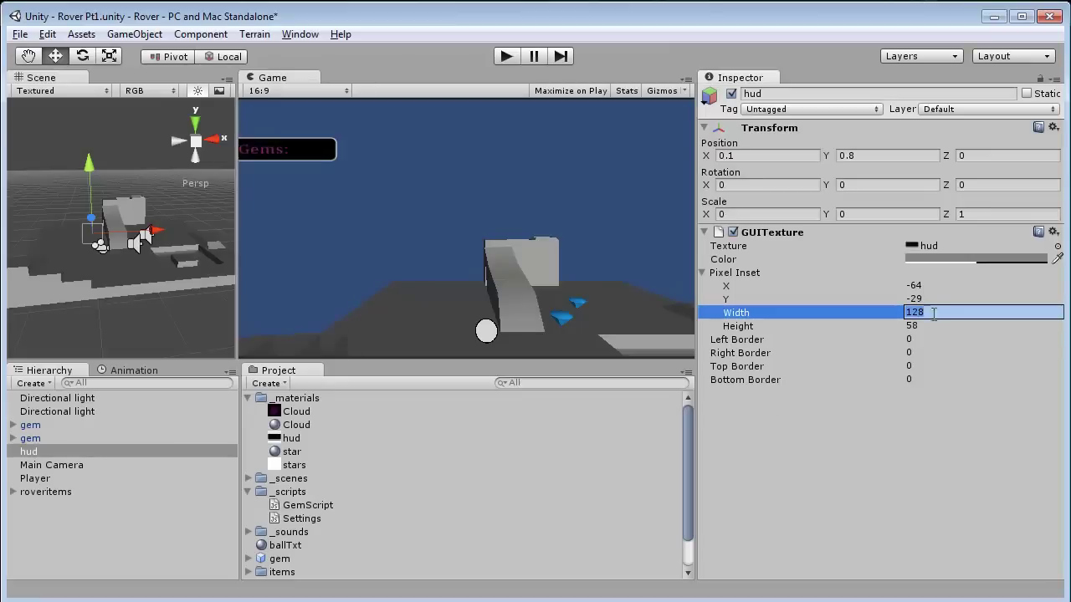
pyautogui.write('100')
pyautogui.press('Tab')
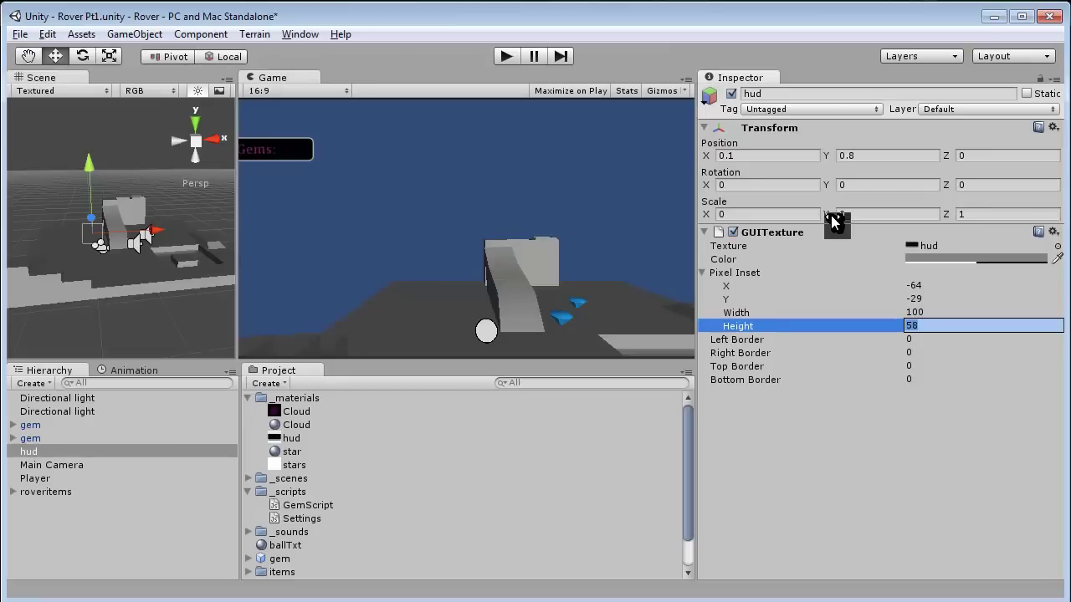
pyautogui.write('60')
pyautogui.press('Return')
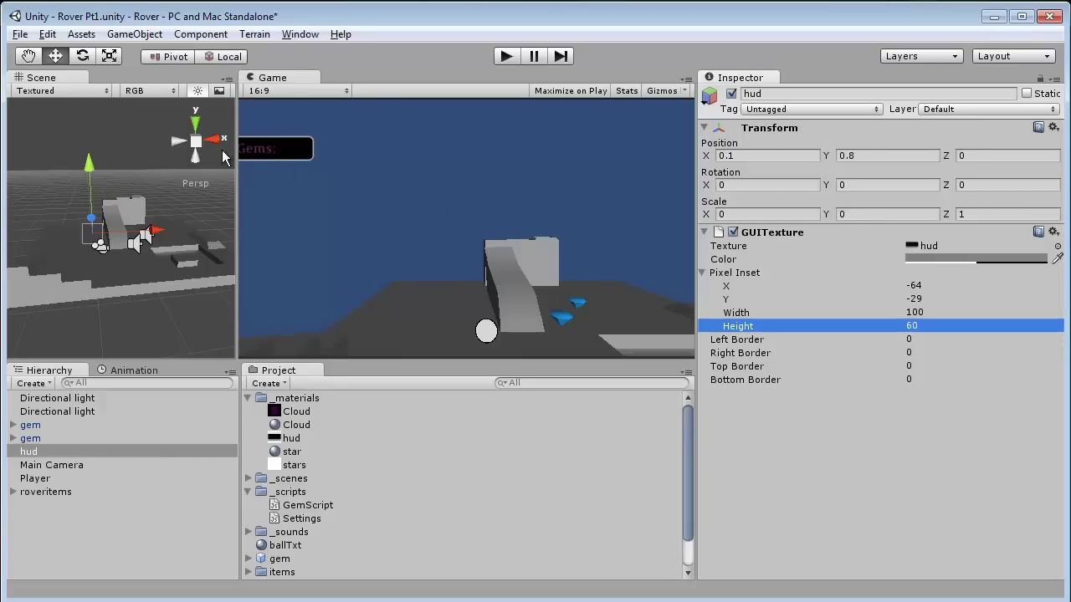
# Preview the Game view at Free Aspect, 5:4, 4:3, 3:2, 16:10, ending on 16:9.
pyautogui.moveTo(238, 155); pyautogui.dragTo(223, 171)
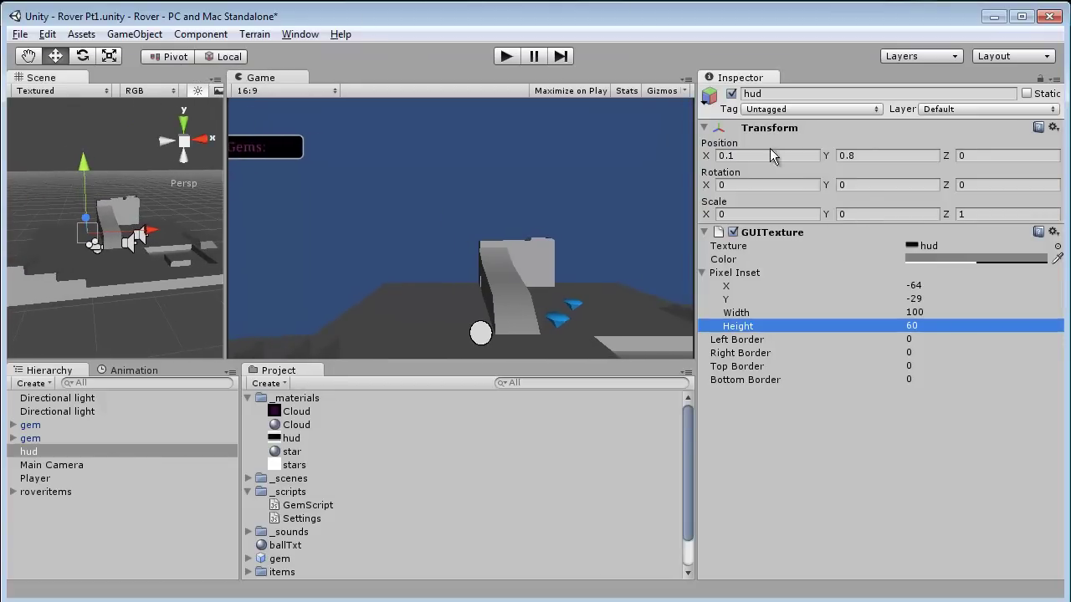
pyautogui.click(271, 93)
pyautogui.click(281, 92)
pyautogui.click(302, 93)
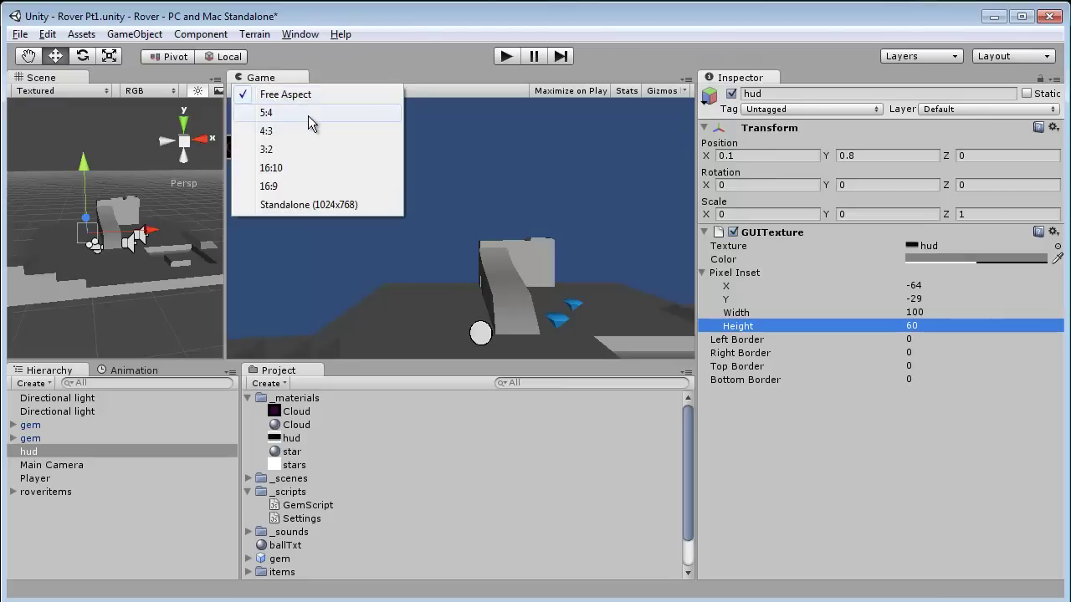
pyautogui.click(309, 113)
pyautogui.click(308, 91)
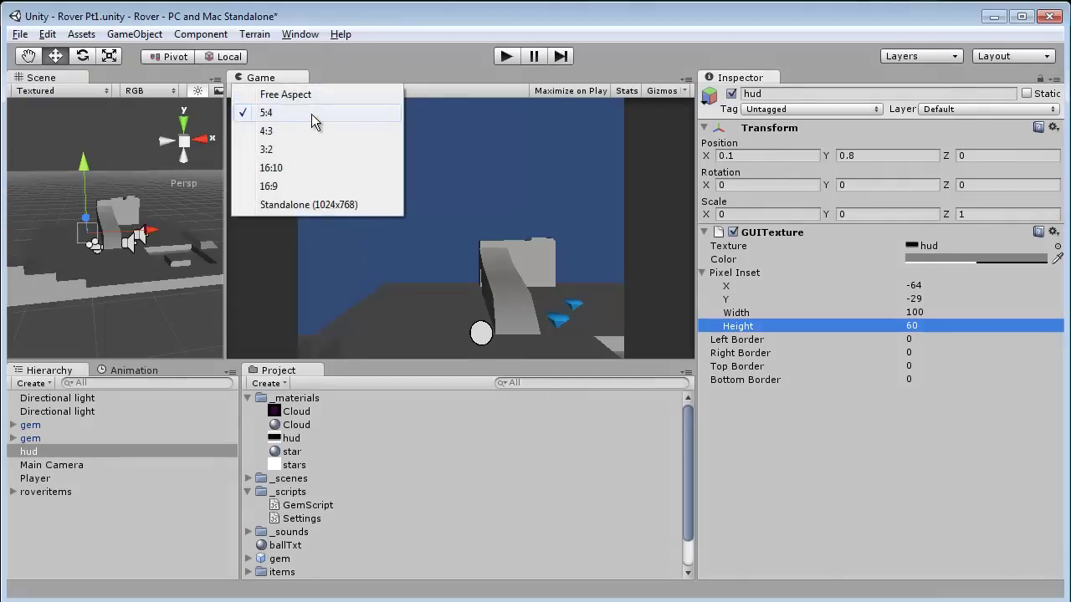
pyautogui.click(314, 129)
pyautogui.click(311, 90)
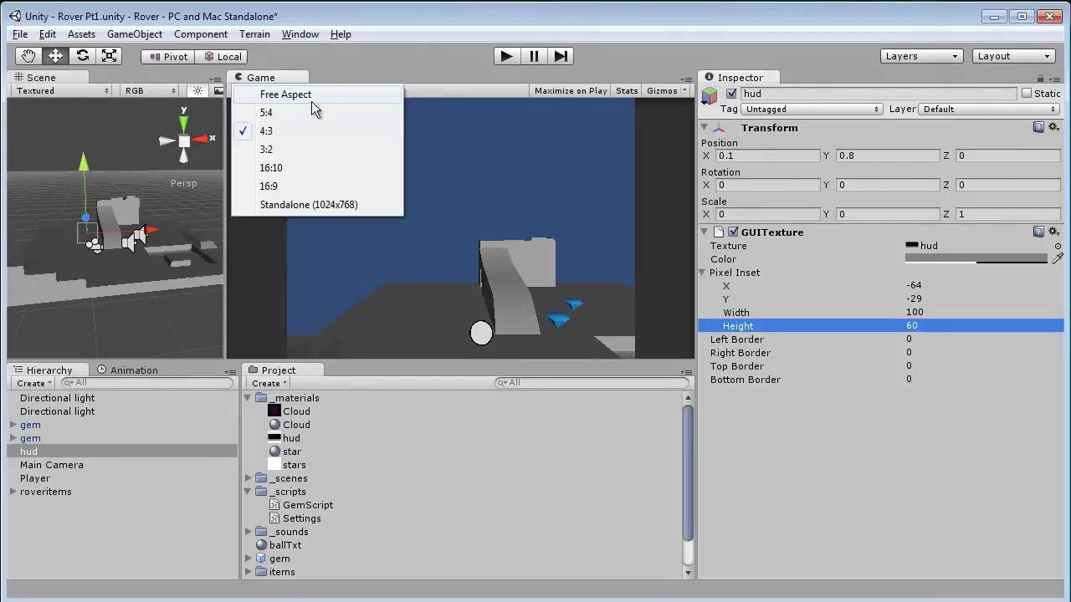
pyautogui.click(308, 150)
pyautogui.click(293, 89)
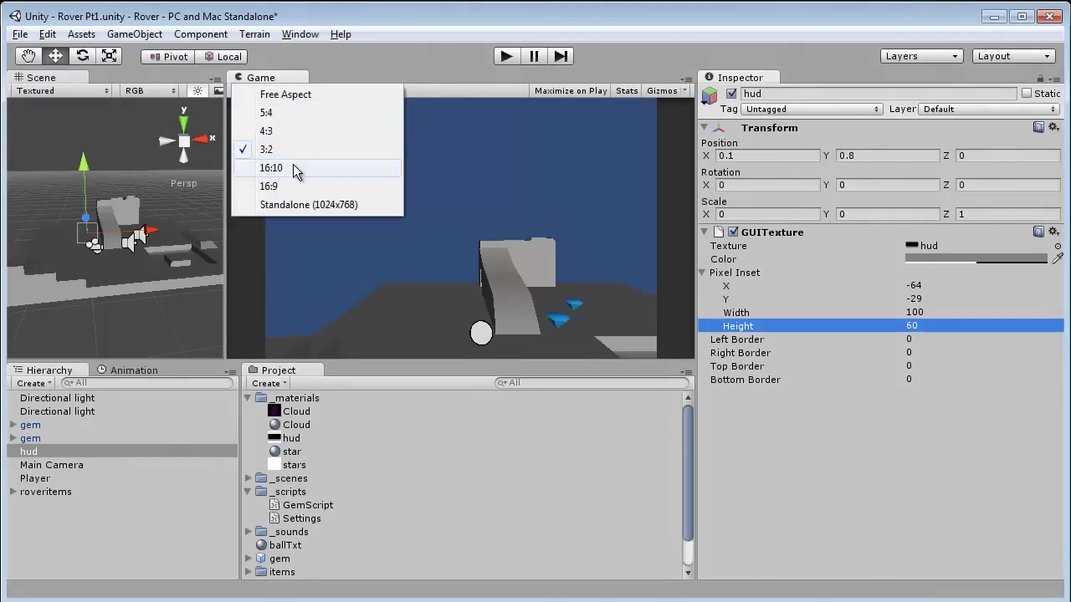
pyautogui.click(292, 167)
pyautogui.click(308, 90)
pyautogui.click(285, 186)
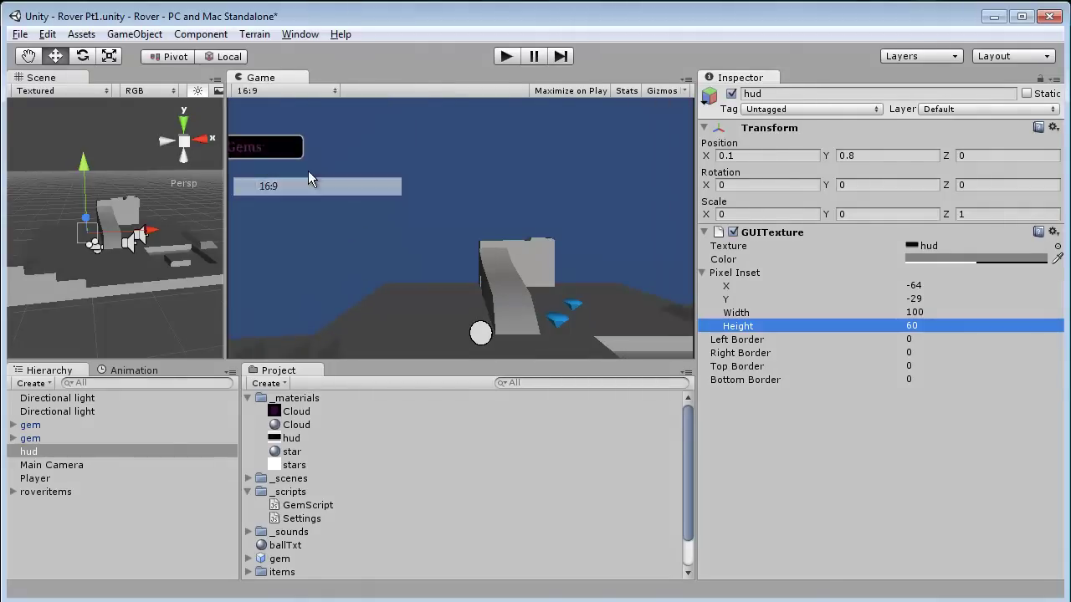
pyautogui.click(762, 156)
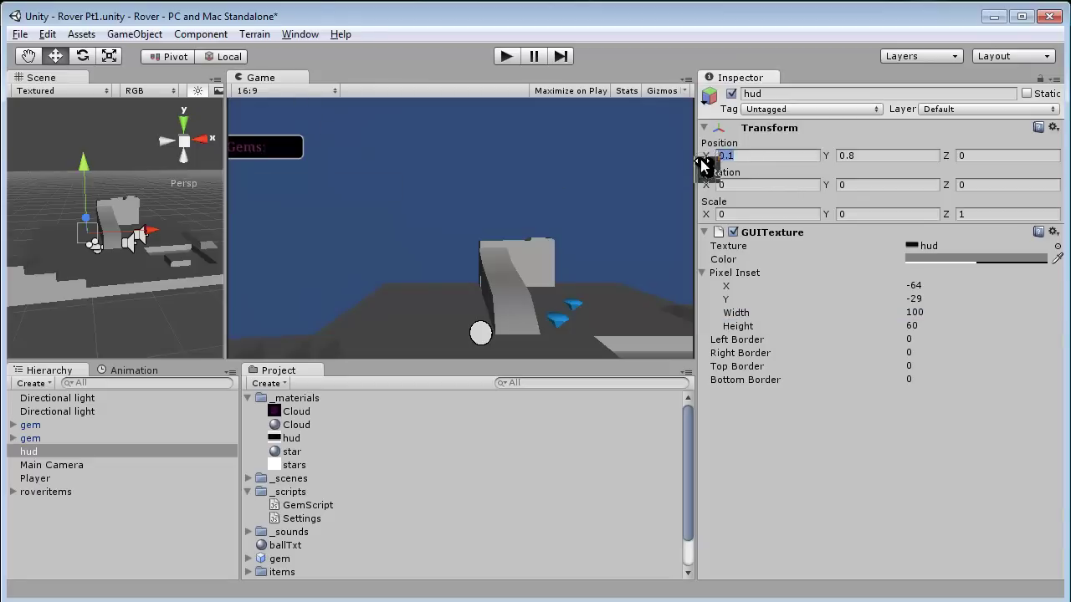
# Enter the hud's Transform Position X as 0.13 and Y as 0.93.
pyautogui.press('Right')
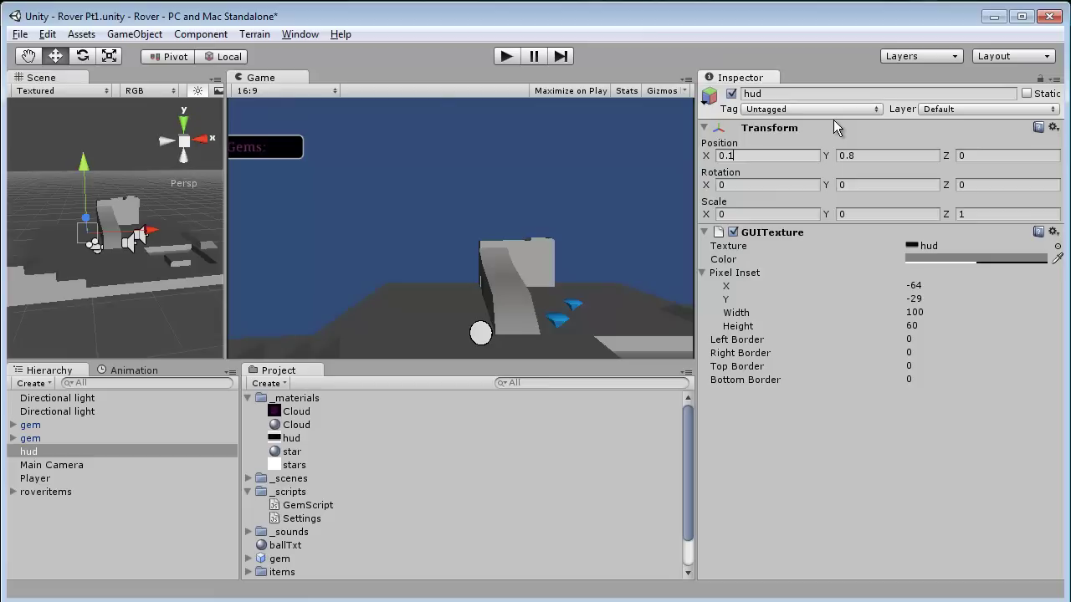
pyautogui.write('5')
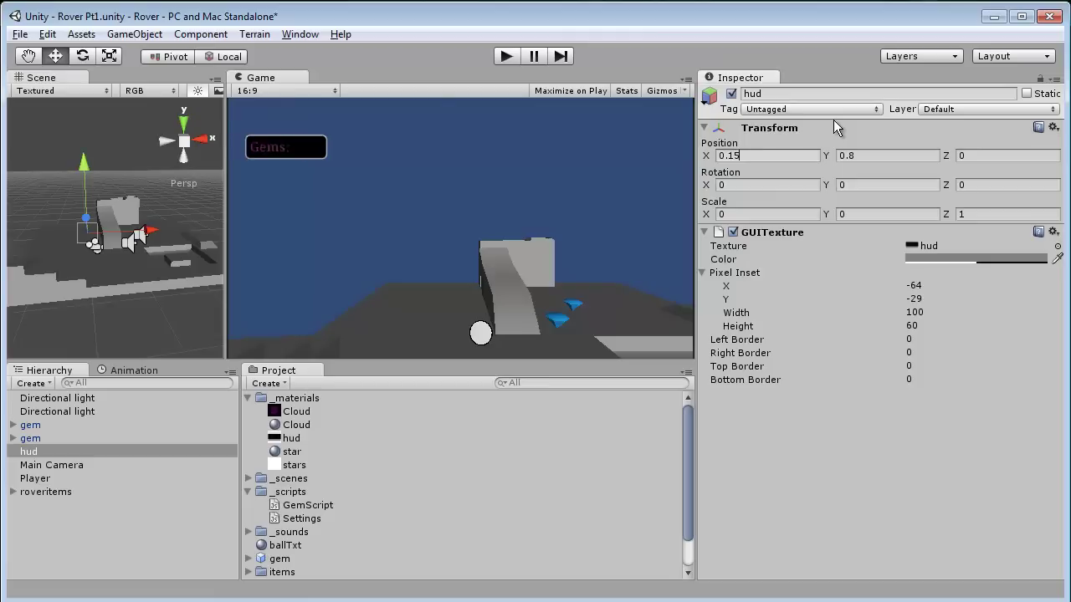
pyautogui.press('BackSpace')
pyautogui.write('3')
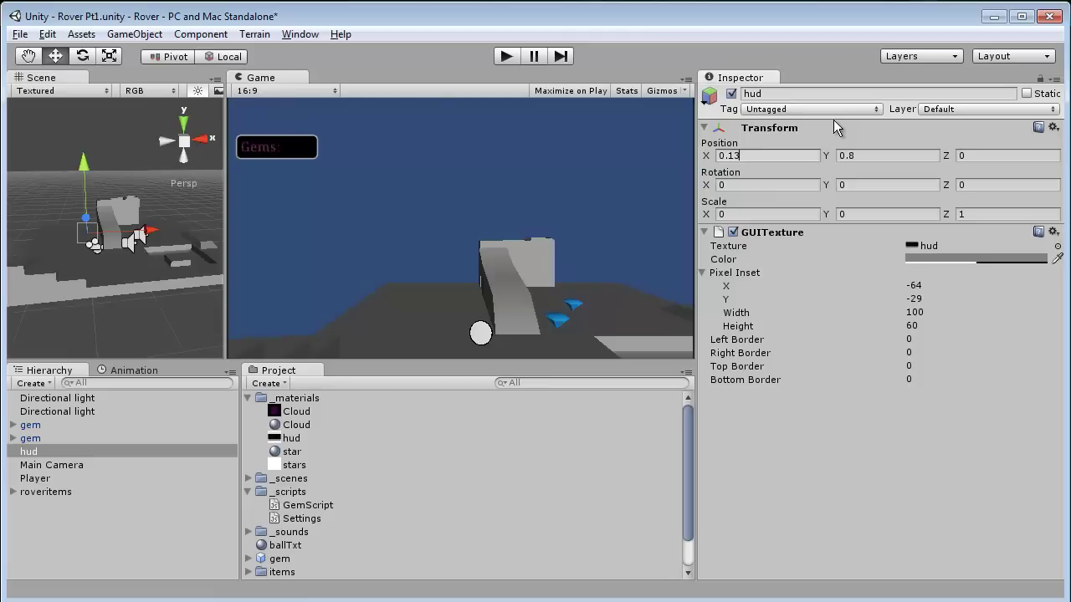
pyautogui.click(892, 156)
pyautogui.write('9')
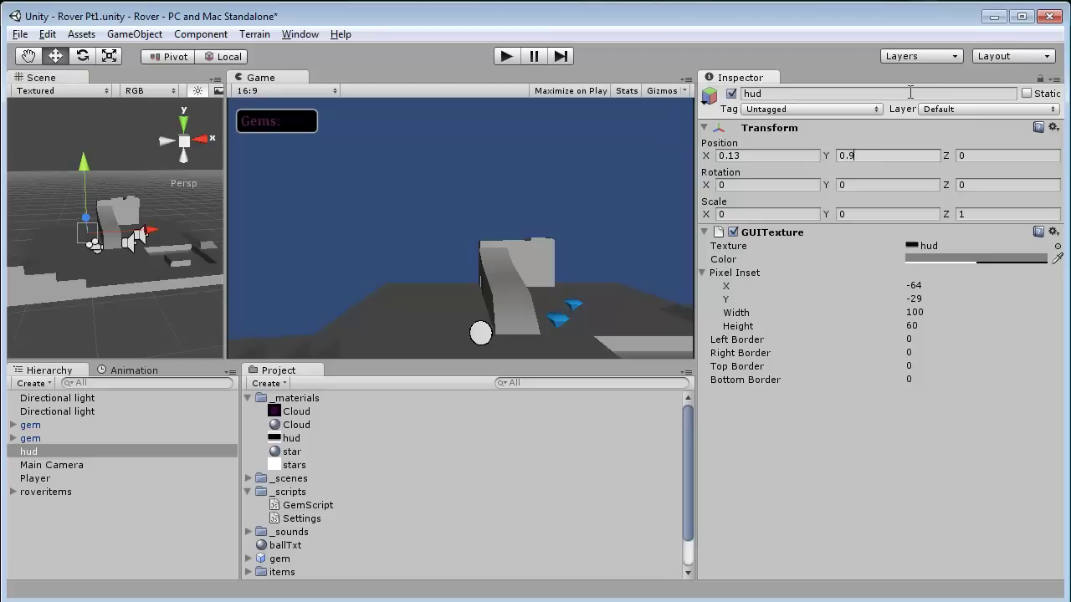
pyautogui.write('8')
pyautogui.write('6')
pyautogui.press('BackSpace')
pyautogui.write('4')
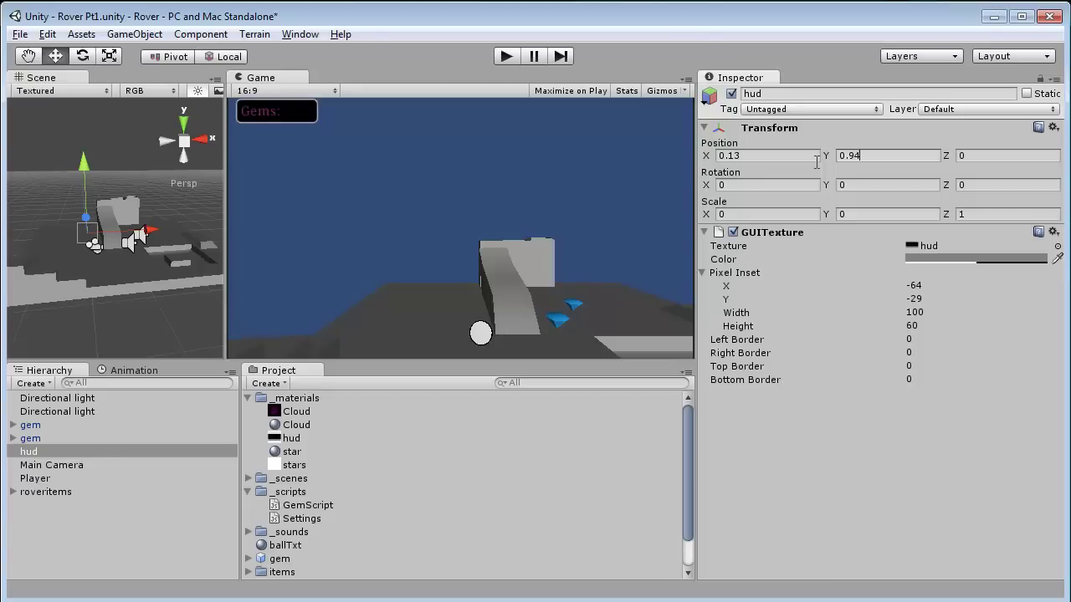
pyautogui.press('BackSpace')
pyautogui.write('3')
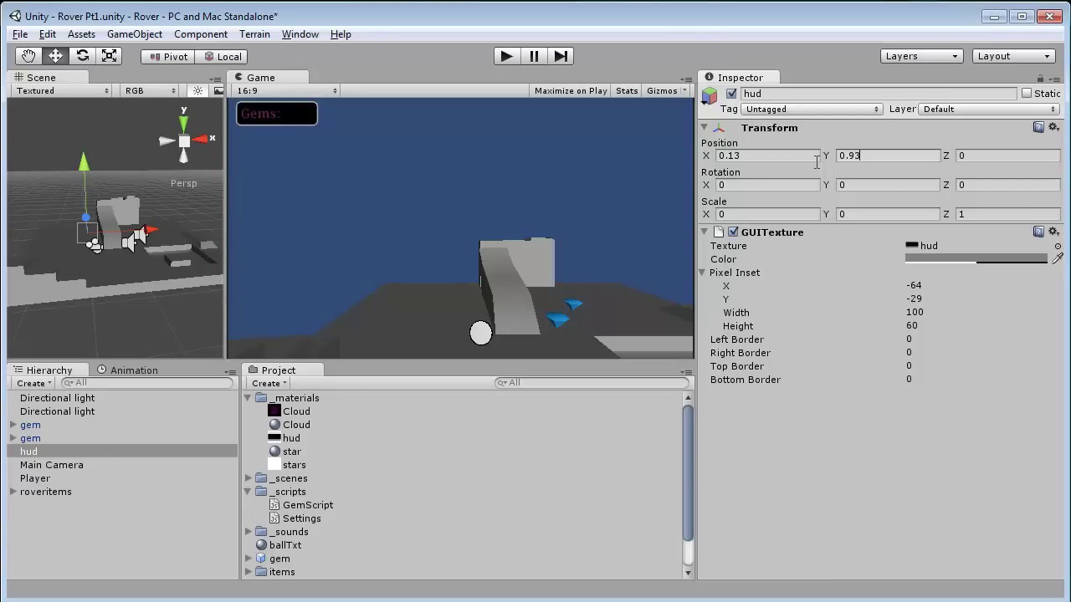
pyautogui.press('Tab')
pyautogui.press('Tab')
pyautogui.press('Tab')
# Check the HUD at 5:4, Free, 4:3, 16:10, 16:9 and Standalone 1024x768.
pyautogui.click(264, 90)
pyautogui.click(270, 108)
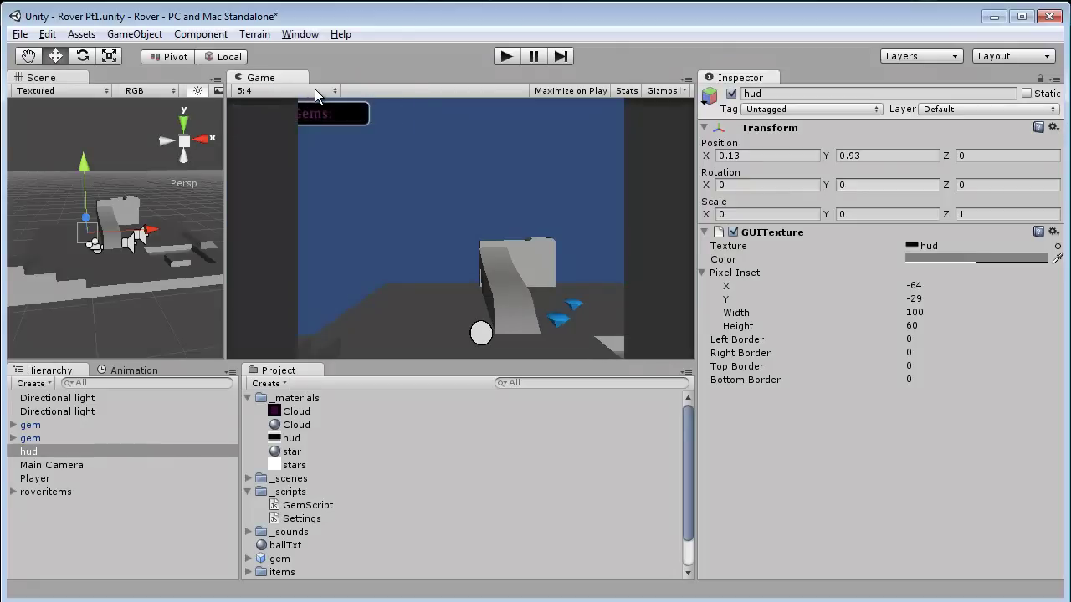
pyautogui.click(316, 91)
pyautogui.click(313, 95)
pyautogui.click(299, 93)
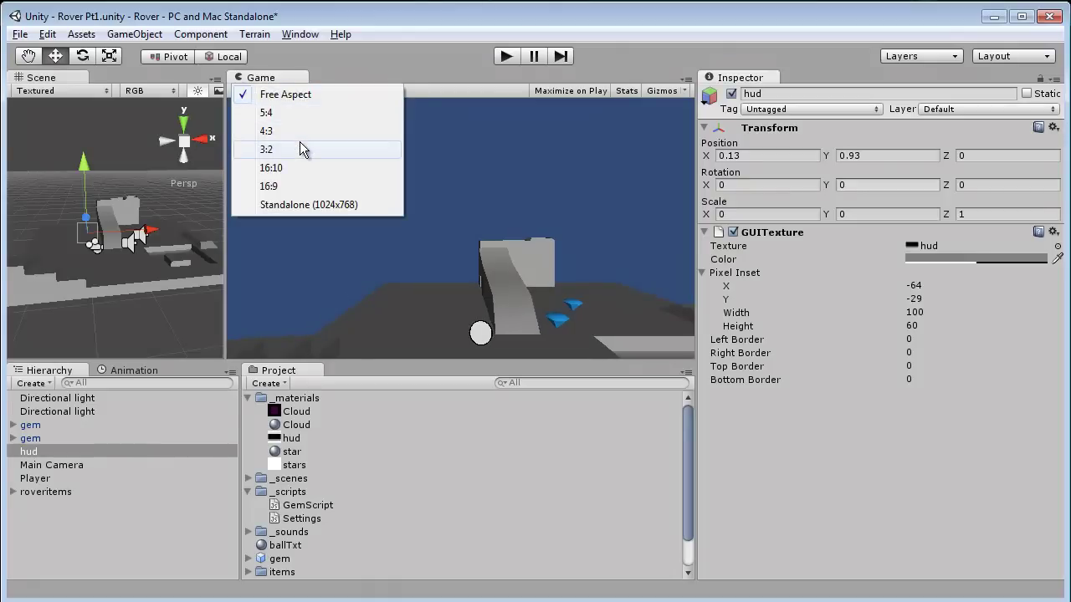
pyautogui.click(293, 131)
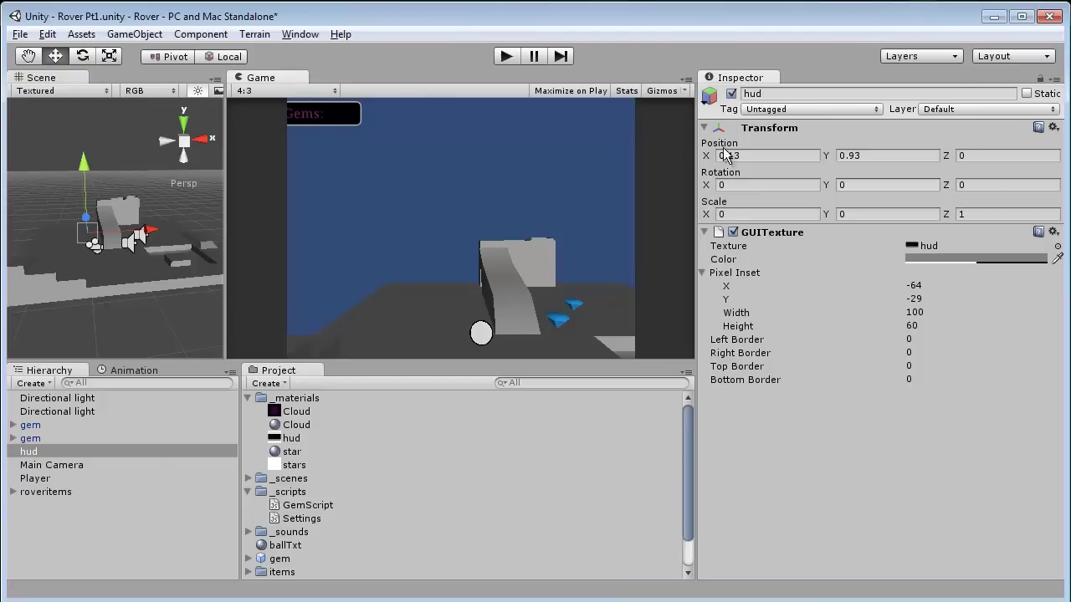
pyautogui.click(309, 94)
pyautogui.click(317, 166)
pyautogui.click(319, 92)
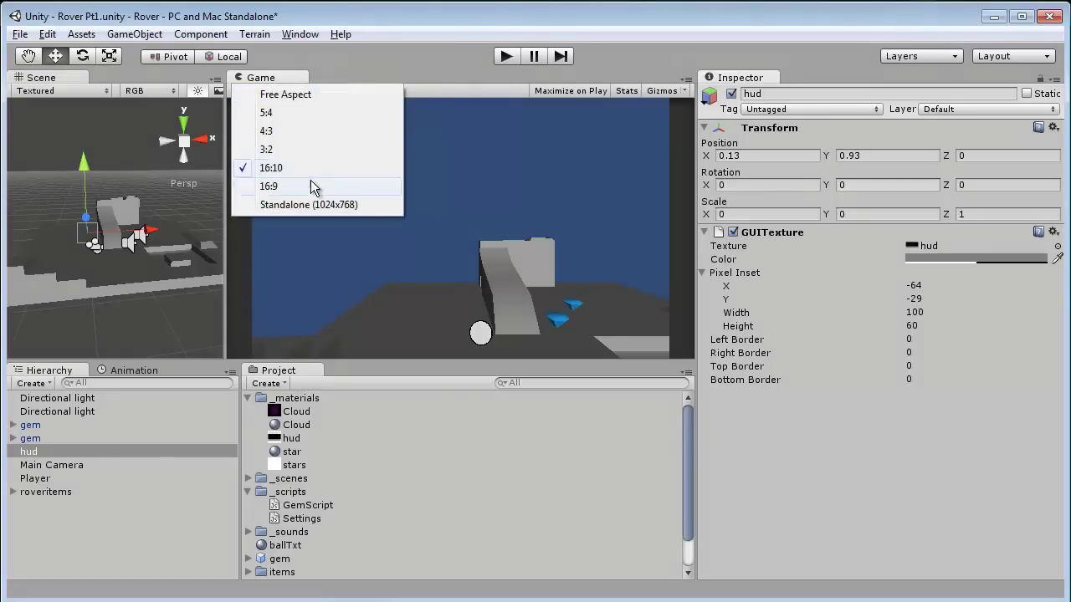
pyautogui.click(310, 186)
pyautogui.click(315, 90)
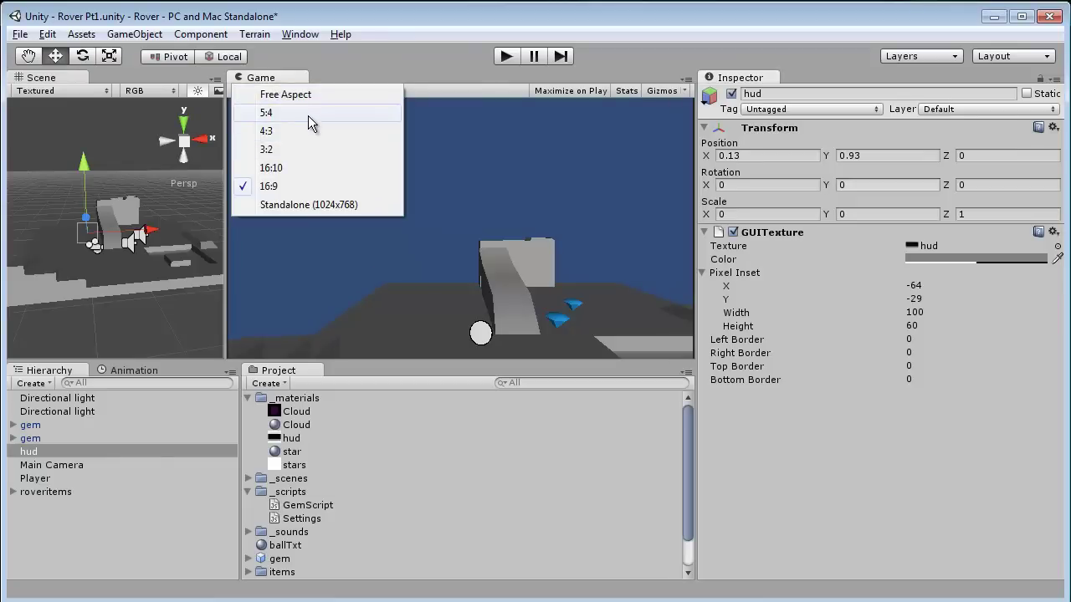
pyautogui.click(306, 186)
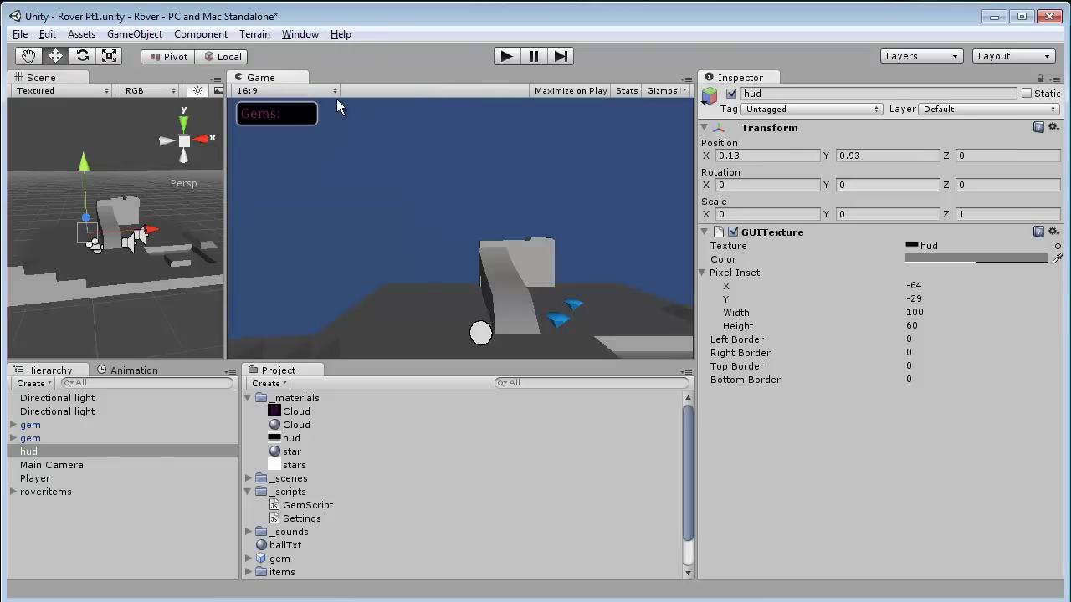
pyautogui.click(309, 90)
pyautogui.click(311, 204)
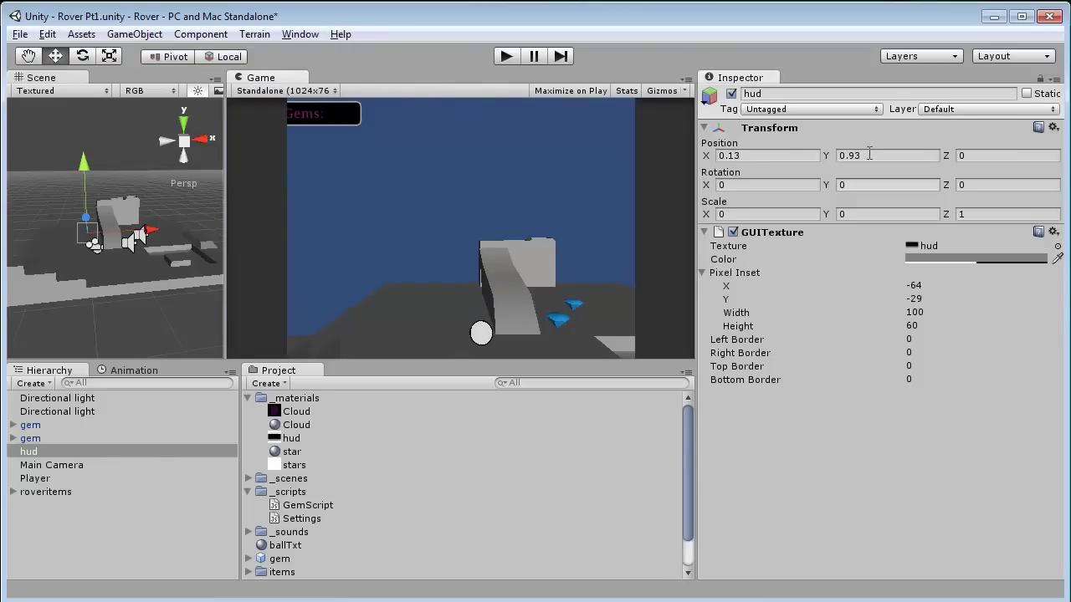
# Try new hud X values, rechecking the preview at 16:10, 3:2 and 16:9.
pyautogui.click(748, 156)
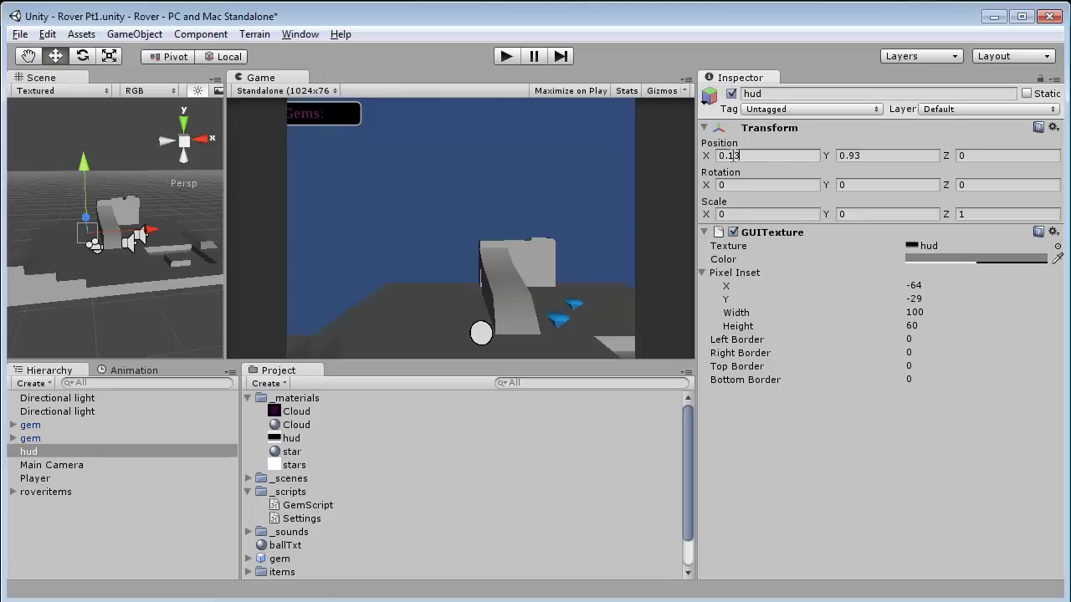
pyautogui.press('BackSpace')
pyautogui.write('5')
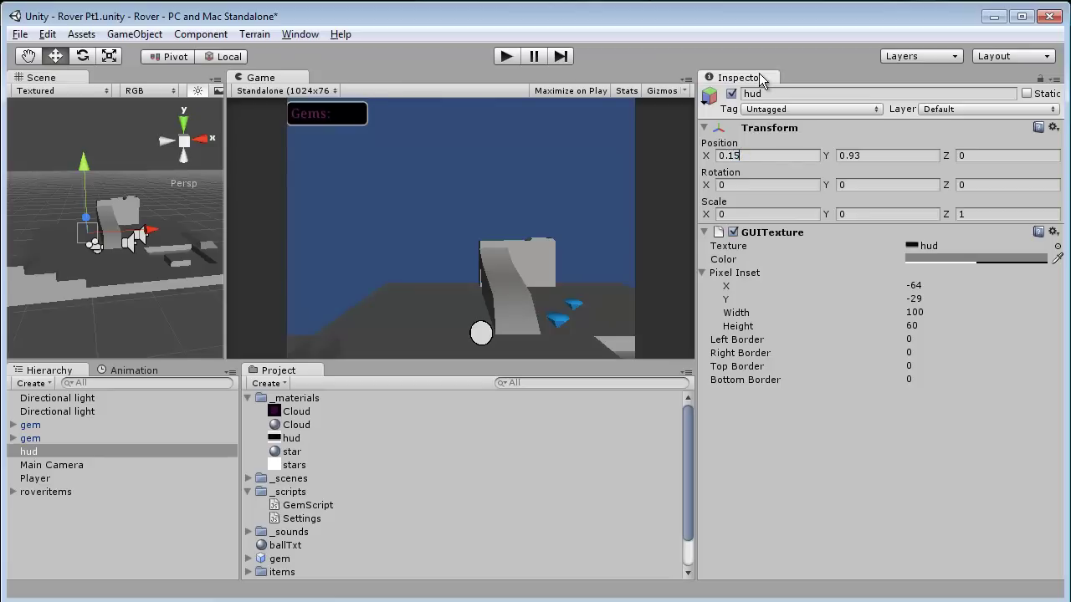
pyautogui.moveTo(740, 156); pyautogui.dragTo(727, 156)
pyautogui.write('19')
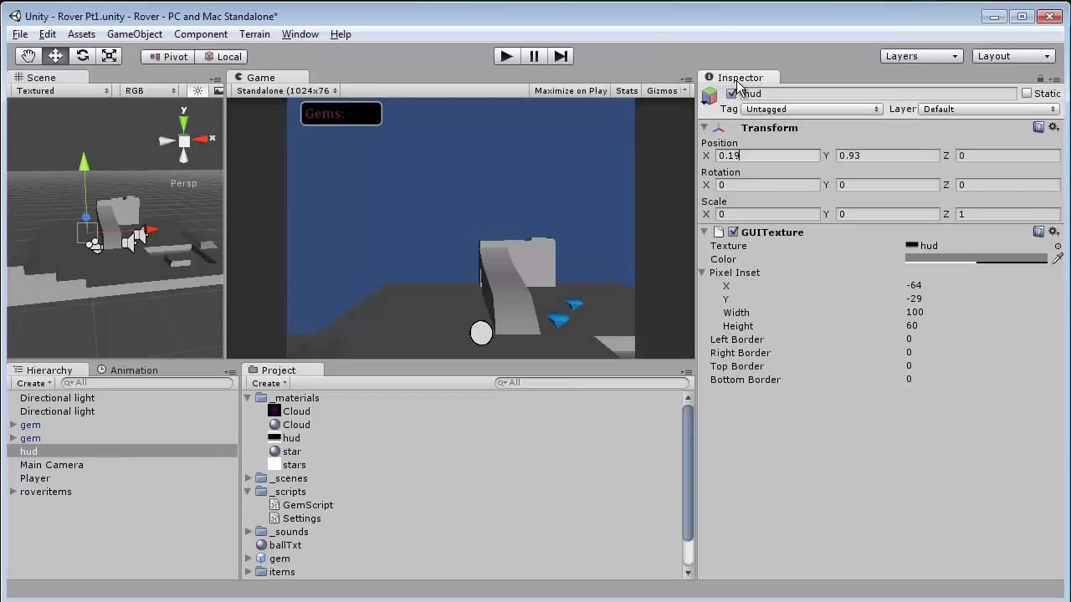
pyautogui.click(324, 92)
pyautogui.click(314, 167)
pyautogui.click(316, 92)
pyautogui.click(307, 148)
pyautogui.click(317, 94)
pyautogui.click(306, 185)
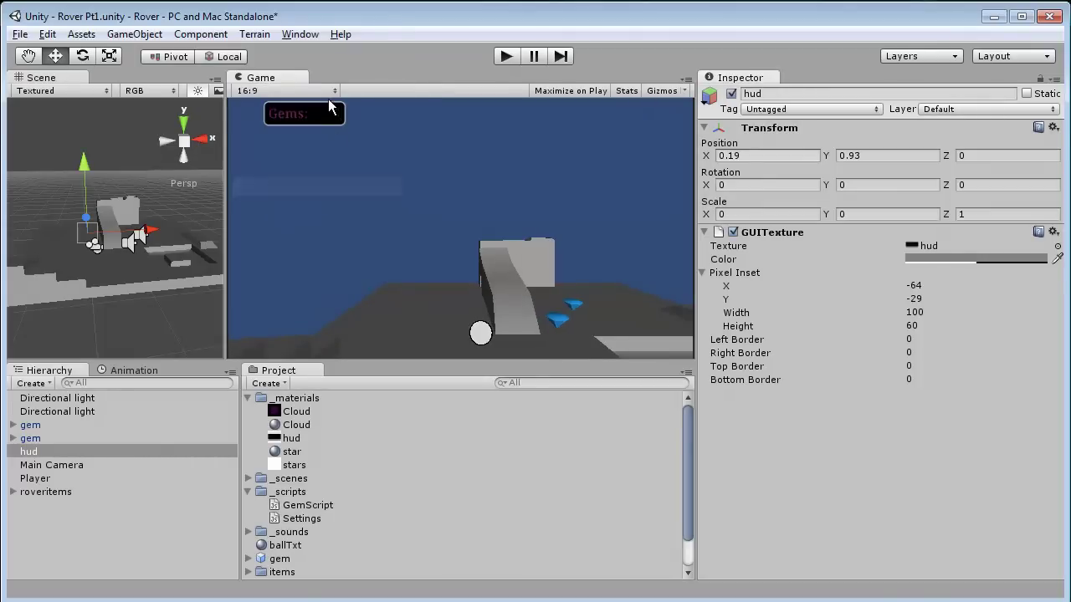
# Set the hud's X position to 0.16.
pyautogui.click(753, 156)
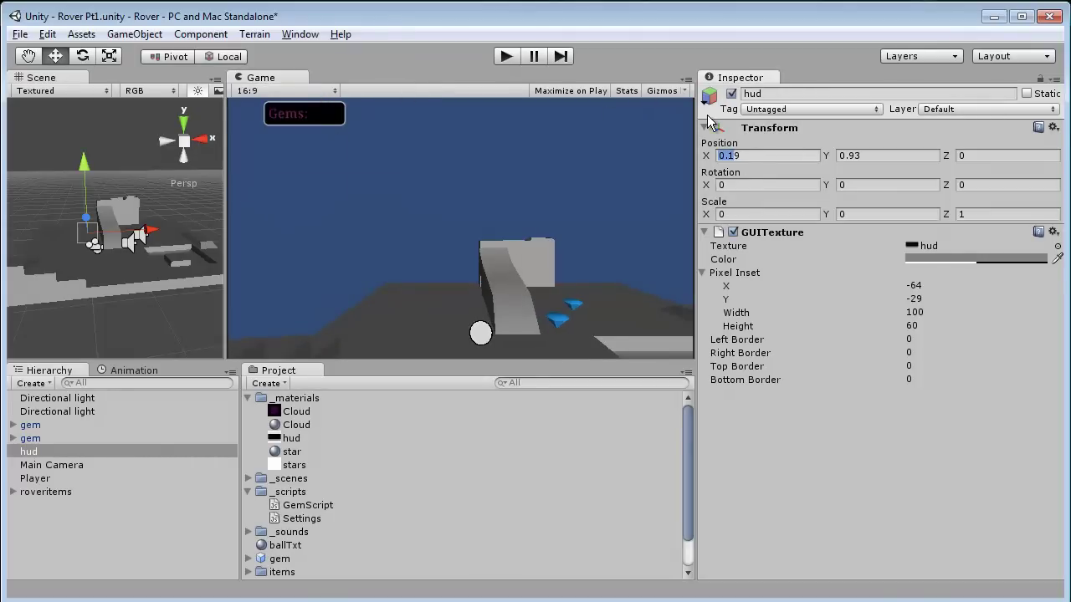
pyautogui.press('Return')
pyautogui.click(750, 157)
pyautogui.write('0.1')
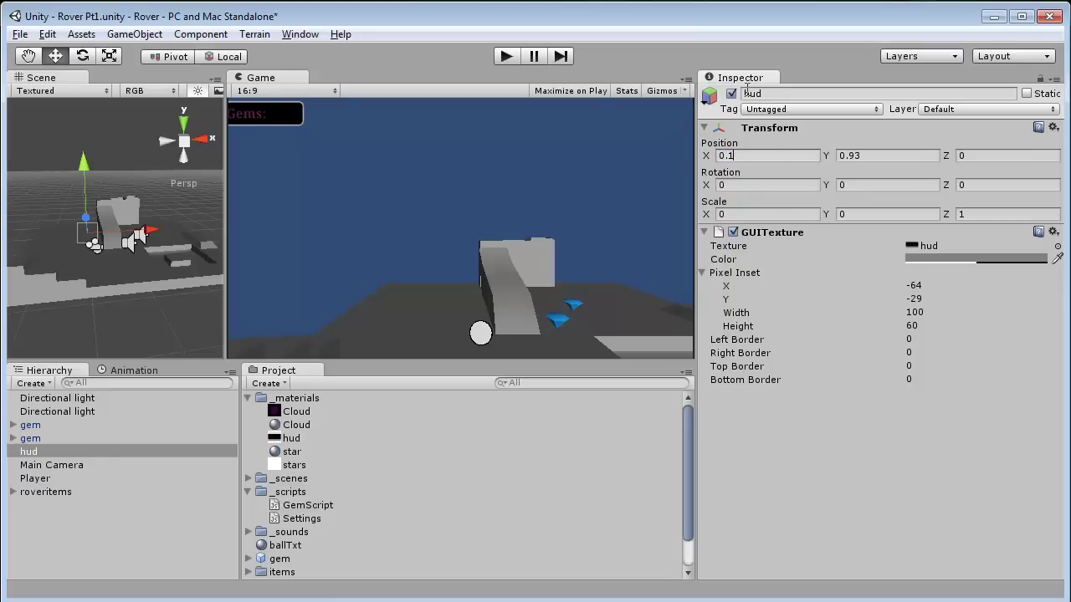
pyautogui.write('6')
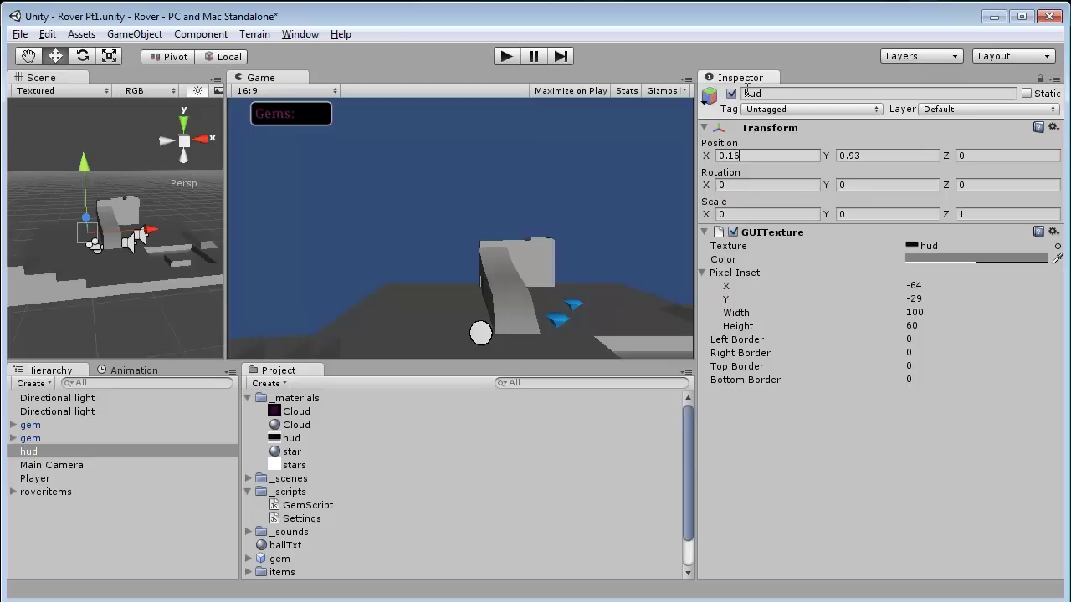
pyautogui.click(890, 155)
# Create a GUI Text object via GameObject > Create Other and rename it hud_txt.
pyautogui.click(134, 34)
pyautogui.moveTo(193, 78)
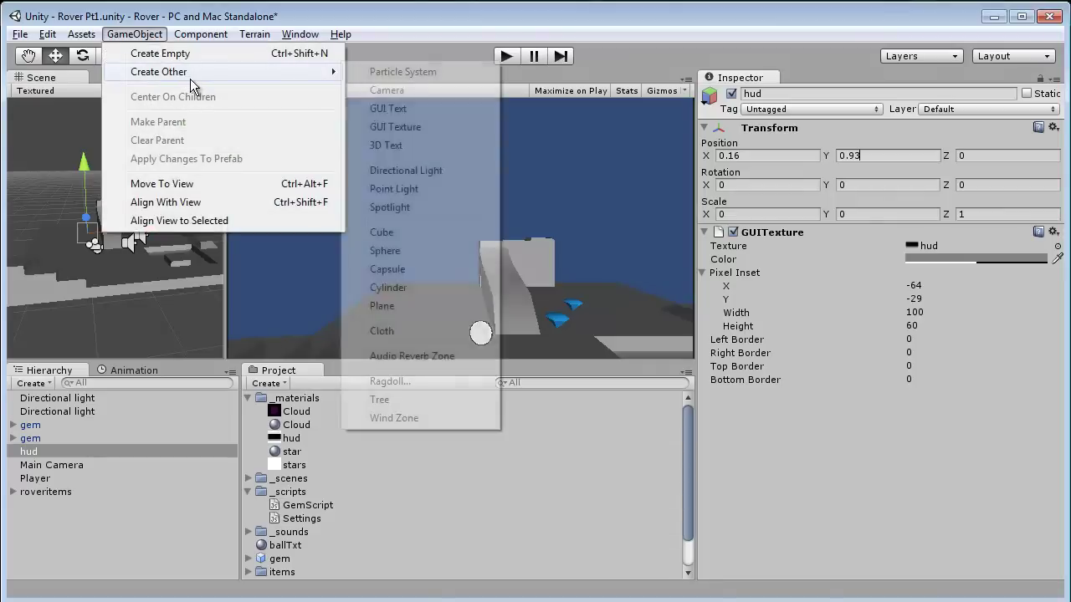
pyautogui.click(412, 110)
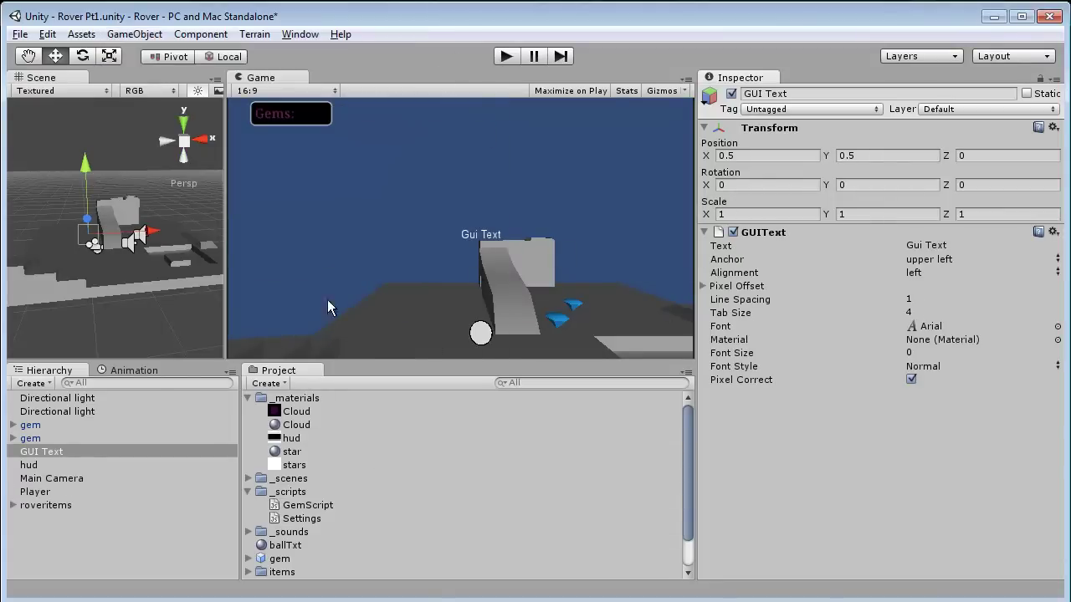
pyautogui.click(99, 448)
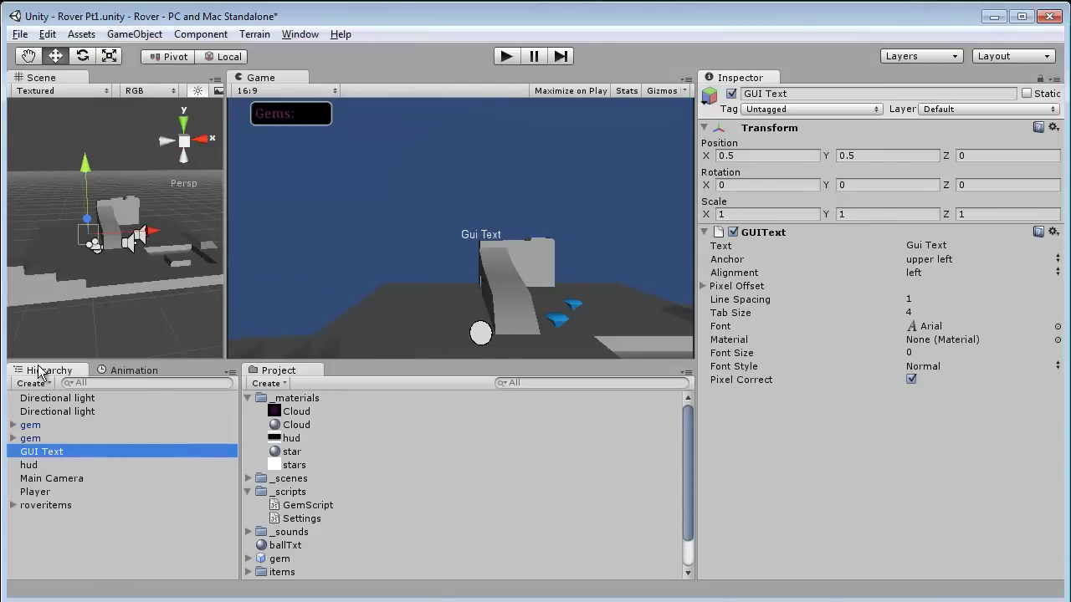
pyautogui.click(68, 452)
pyautogui.write('hud_txt')
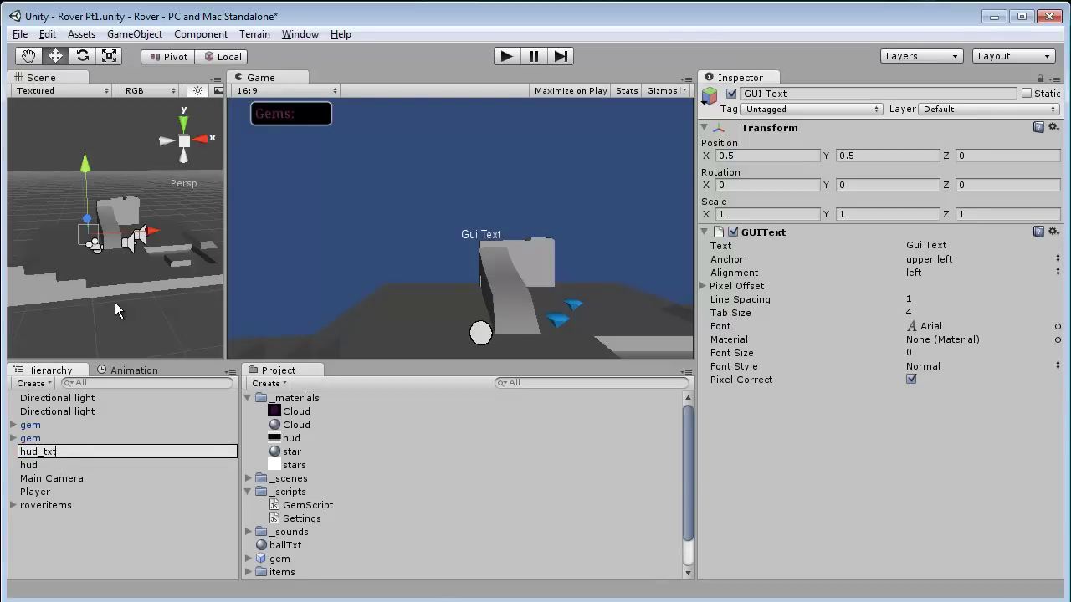
pyautogui.hotkey('shift', 'Left')
pyautogui.hotkey('shift', 'Left')
pyautogui.hotkey('shift', 'Left')
pyautogui.hotkey('shift', 'Left')
pyautogui.hotkey('shift', 'Left')
pyautogui.hotkey('shift', 'Left')
pyautogui.hotkey('shift', 'Left')
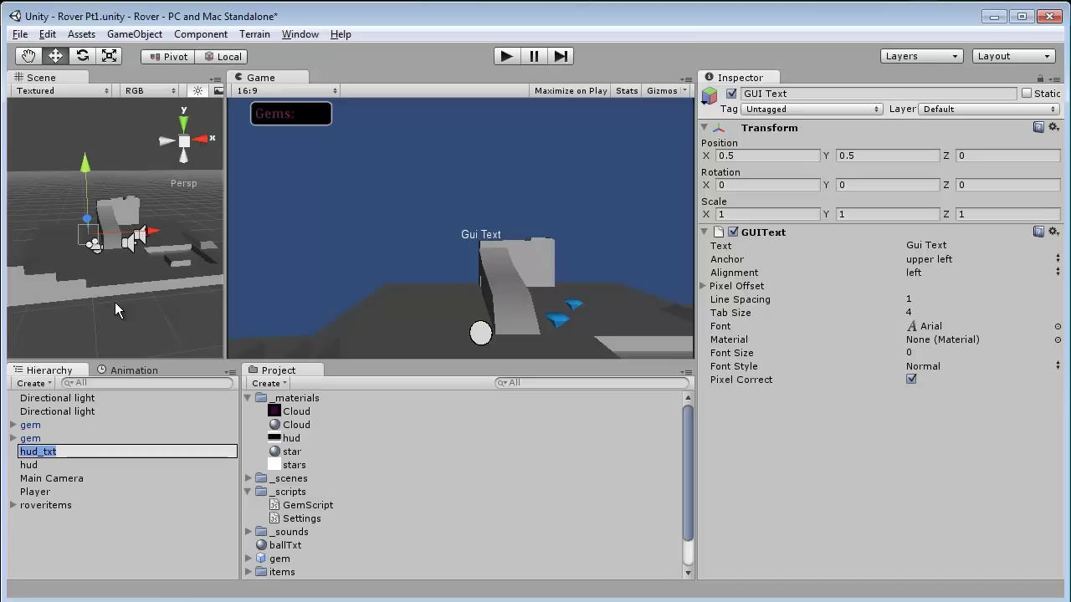
# Set hud_txt's position to X 0.15, Y 0.98, Z 1.
pyautogui.click(173, 568)
pyautogui.click(37, 465)
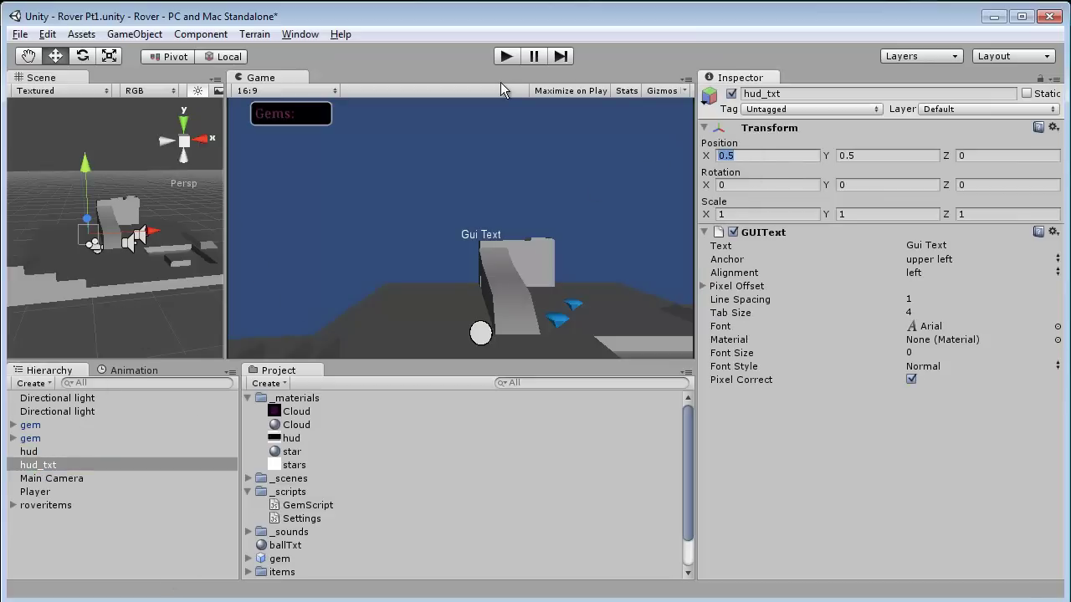
pyautogui.write('0')
pyautogui.write('2')
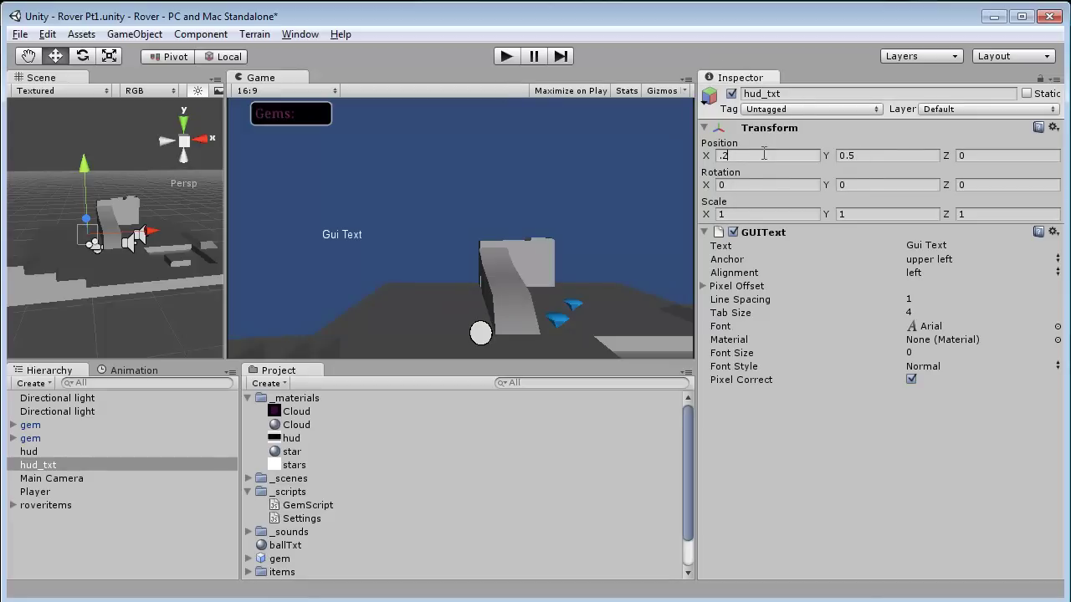
pyautogui.press('BackSpace')
pyautogui.write('15')
pyautogui.press('Tab')
pyautogui.write('.')
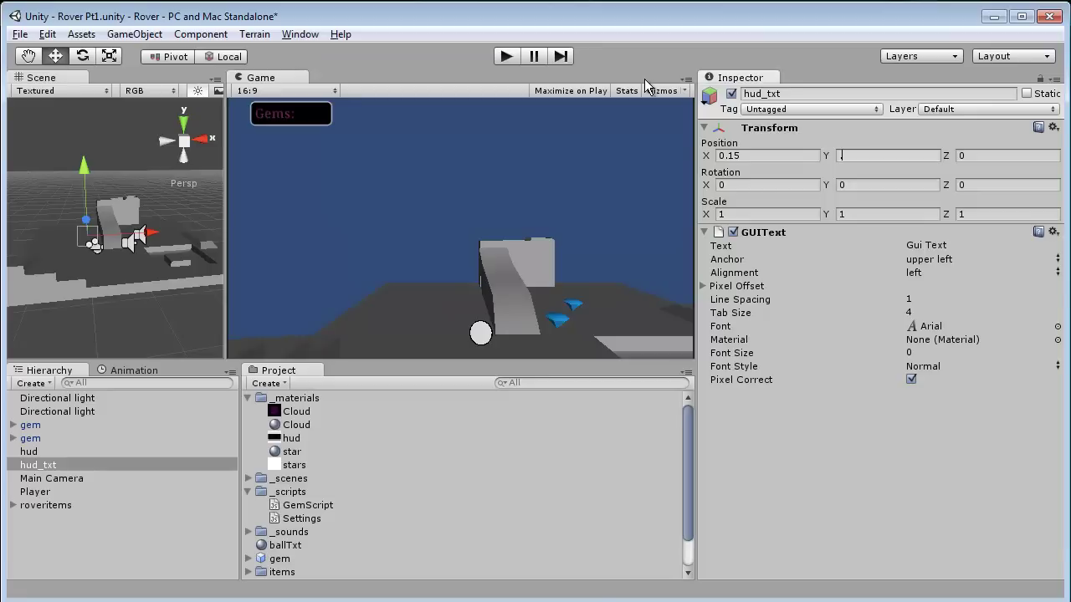
pyautogui.write('98')
pyautogui.click(879, 184)
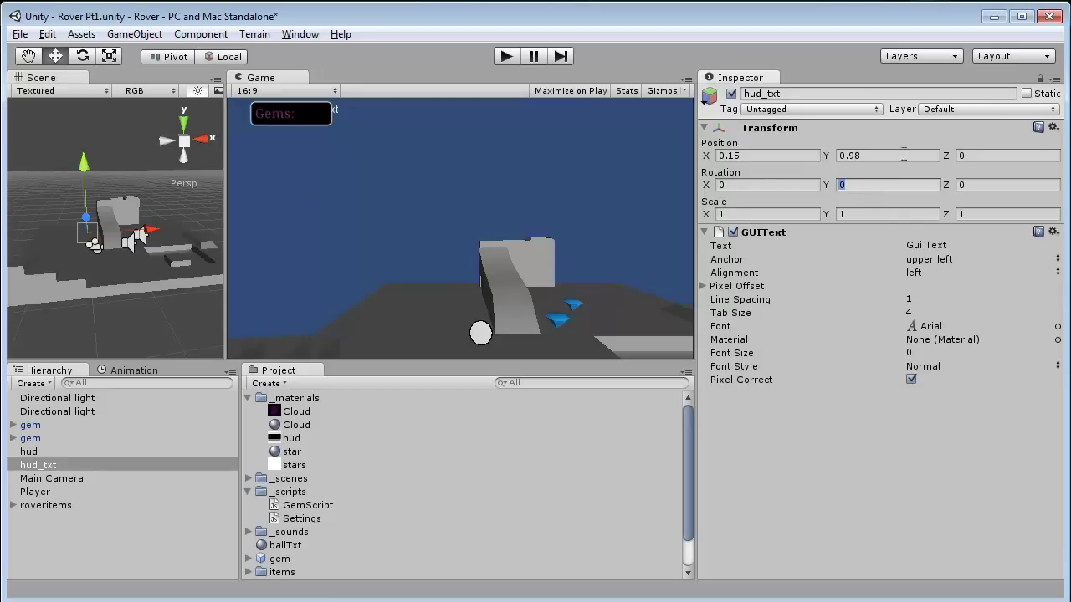
pyautogui.click(962, 156)
pyautogui.write('1')
pyautogui.press('Return')
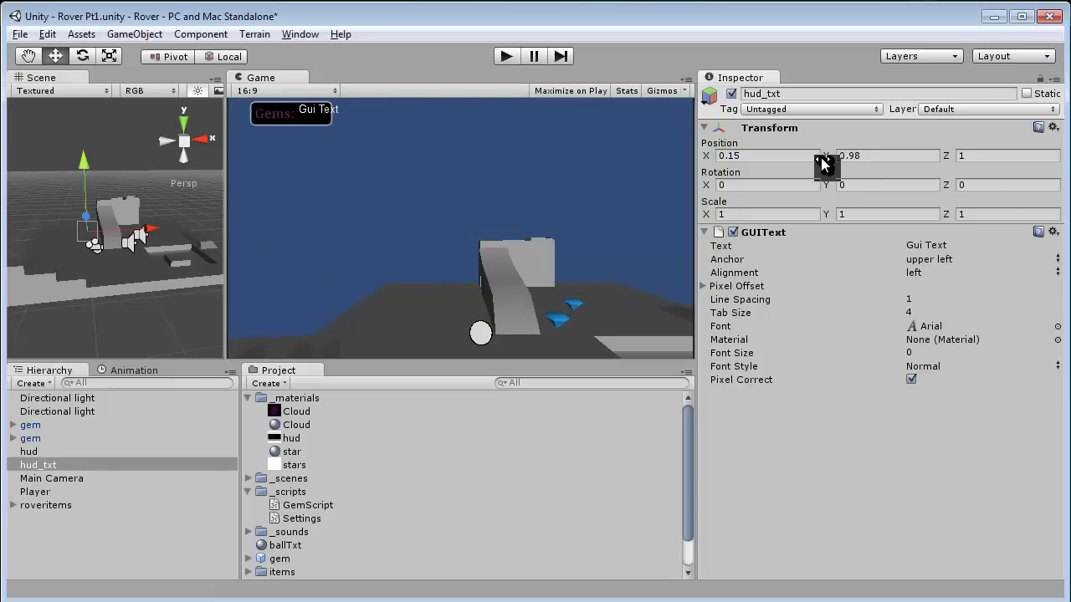
# Adjust hud_txt's Y position to 0.96.
pyautogui.moveTo(824, 161); pyautogui.dragTo(831, 163)
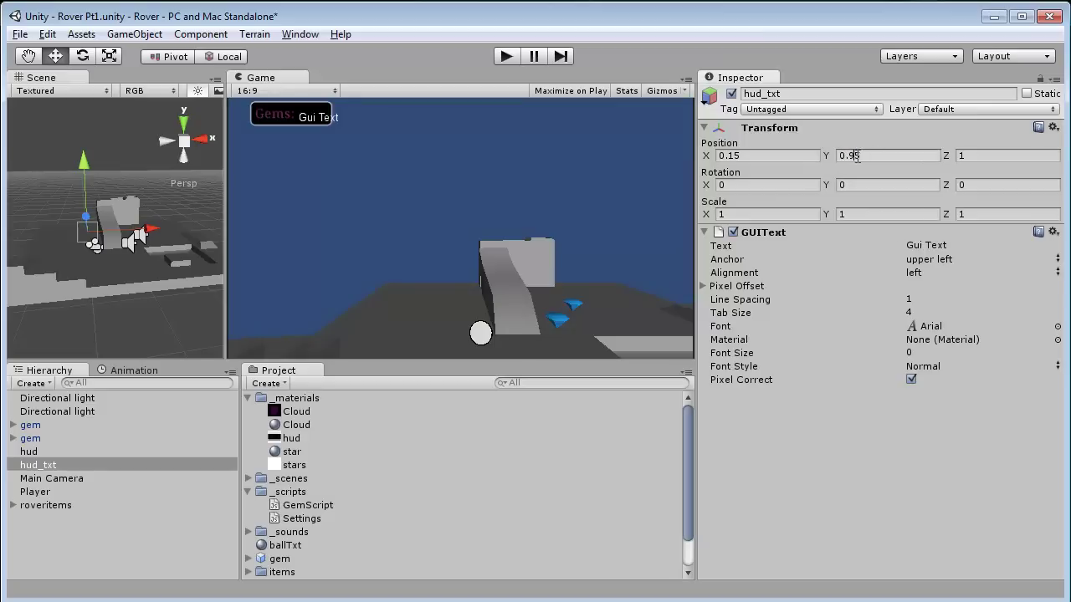
pyautogui.doubleClick(857, 156)
pyautogui.write('3')
pyautogui.press('BackSpace')
pyautogui.write('6')
# Set hud_txt's GUIText Font Size to 18 and its Text to 0.
pyautogui.click(916, 355)
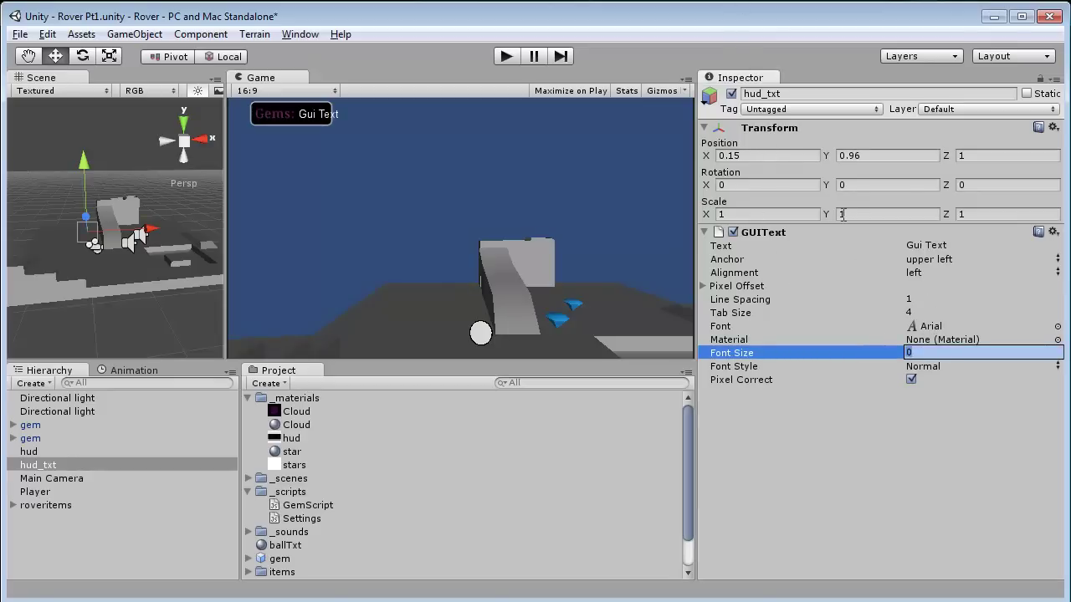
pyautogui.write('10')
pyautogui.press('BackSpace')
pyautogui.write('8')
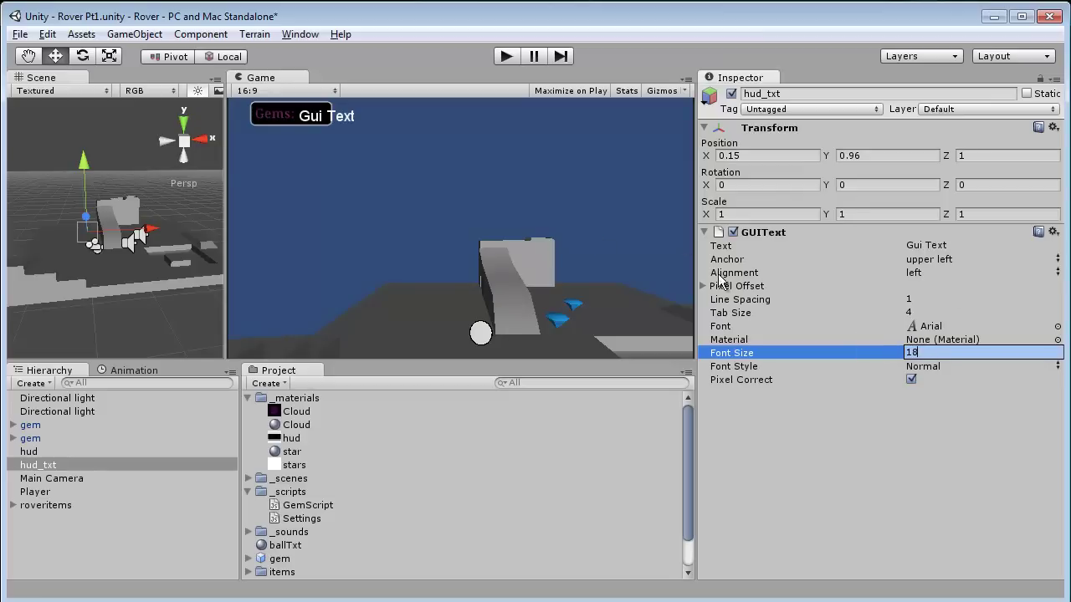
pyautogui.click(804, 245)
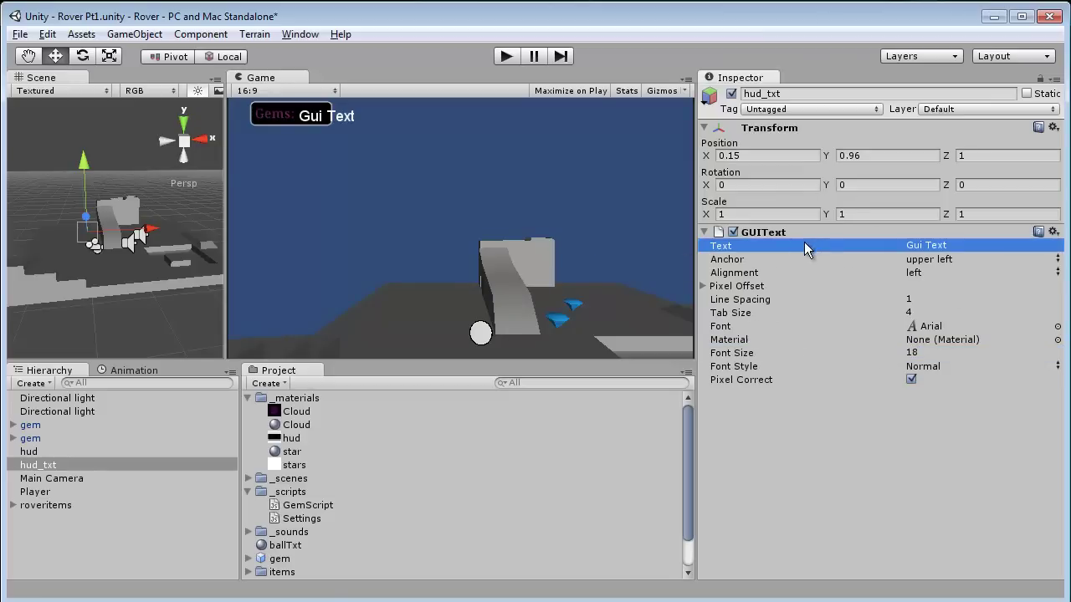
pyautogui.click(915, 244)
pyautogui.write('0')
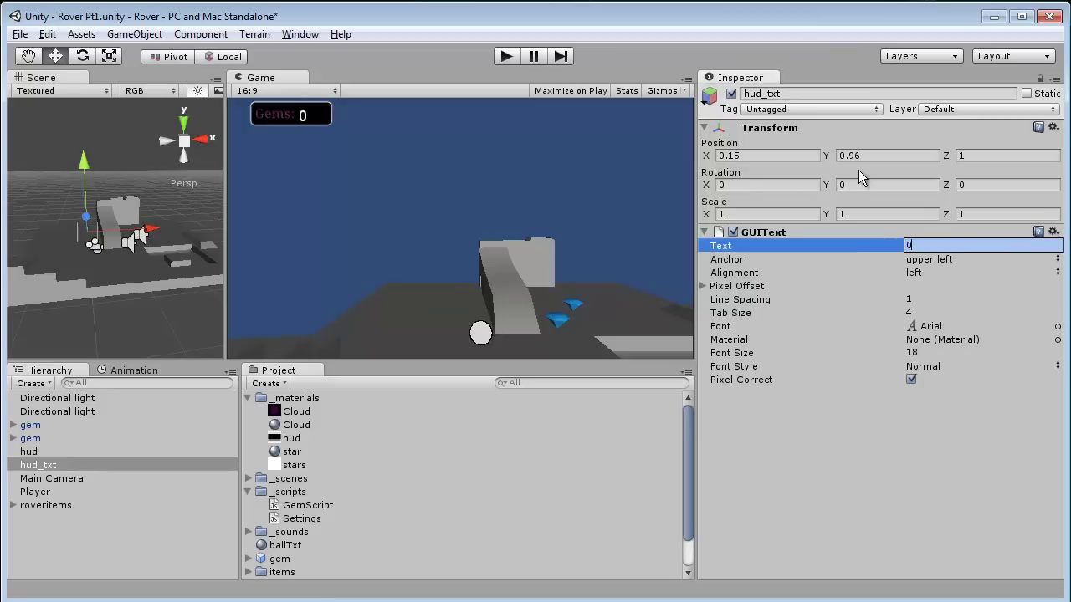
pyautogui.click(755, 490)
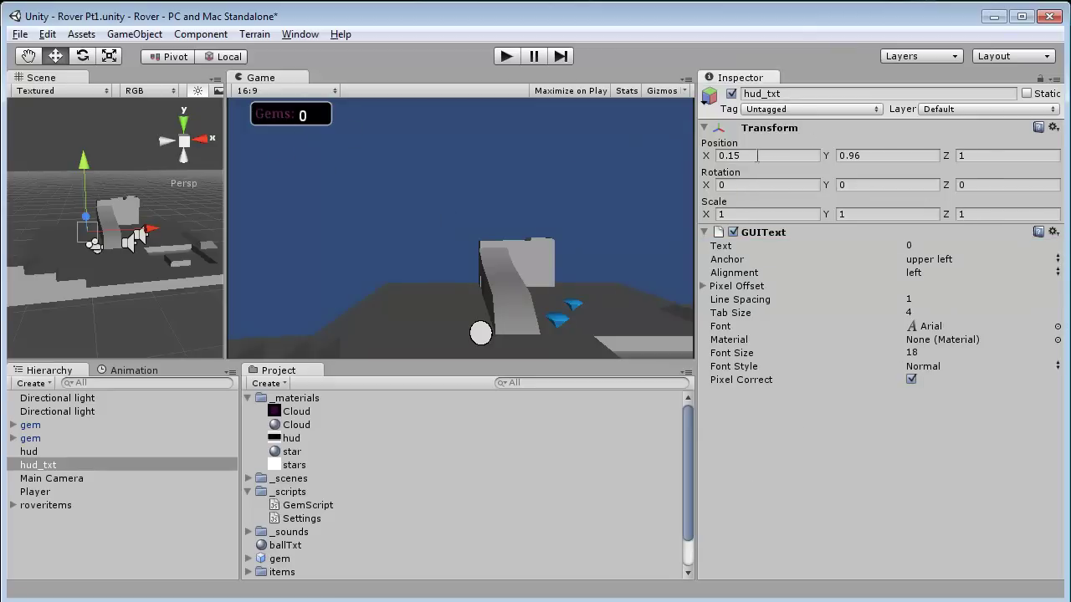
# Change hud_txt's Position X to 0.16, then select the Settings script.
pyautogui.moveTo(736, 155); pyautogui.dragTo(742, 157)
pyautogui.write('6')
pyautogui.click(322, 518)
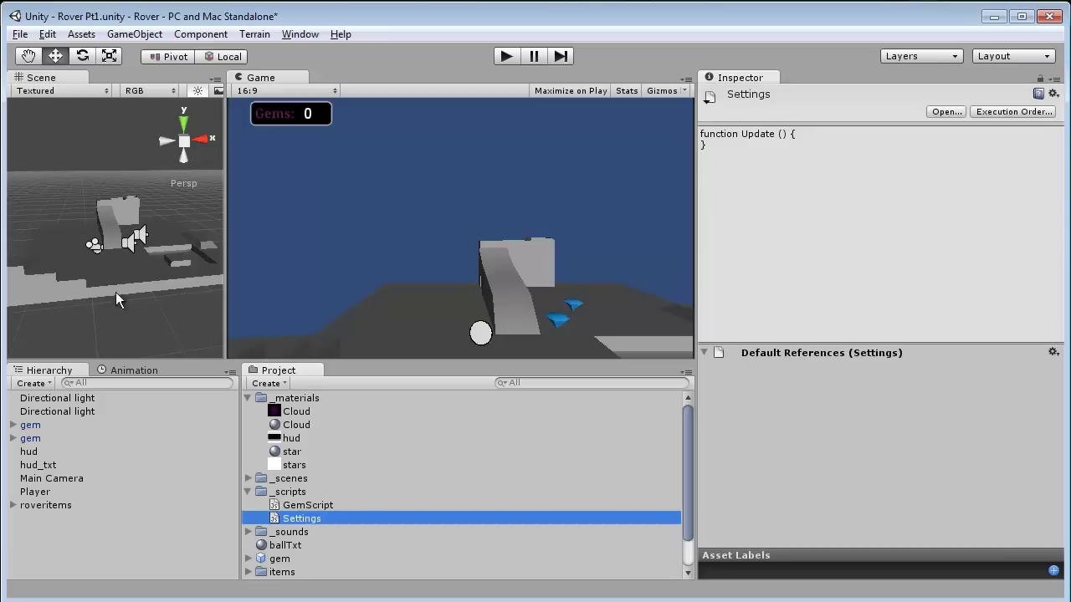
# Confirm the Player carries the Settings (Script) component, then open Settings.js in MonoDevelop.
pyautogui.click(57, 466)
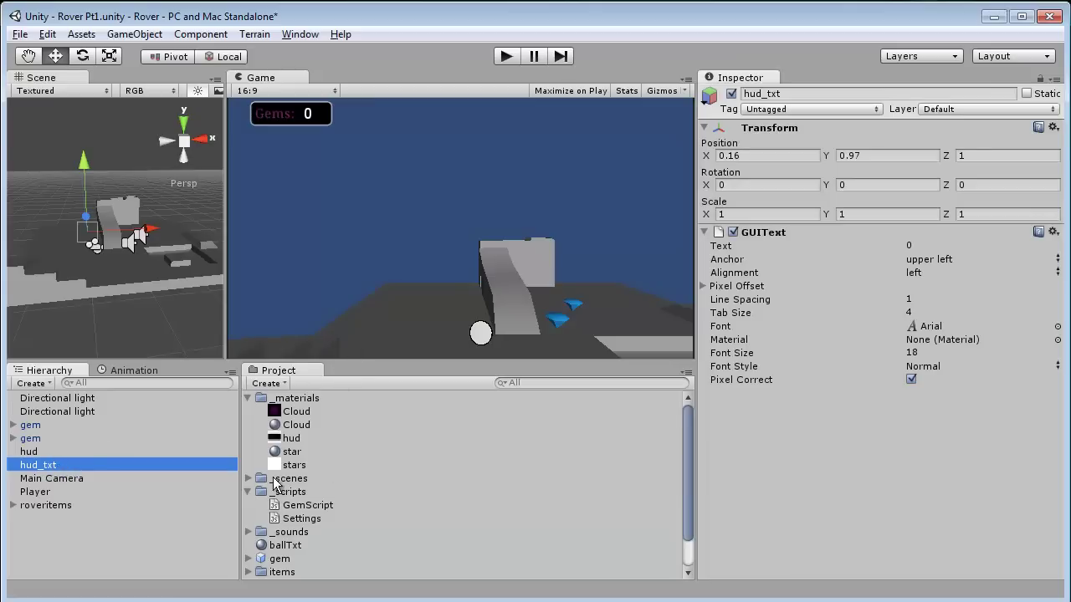
pyautogui.click(297, 520)
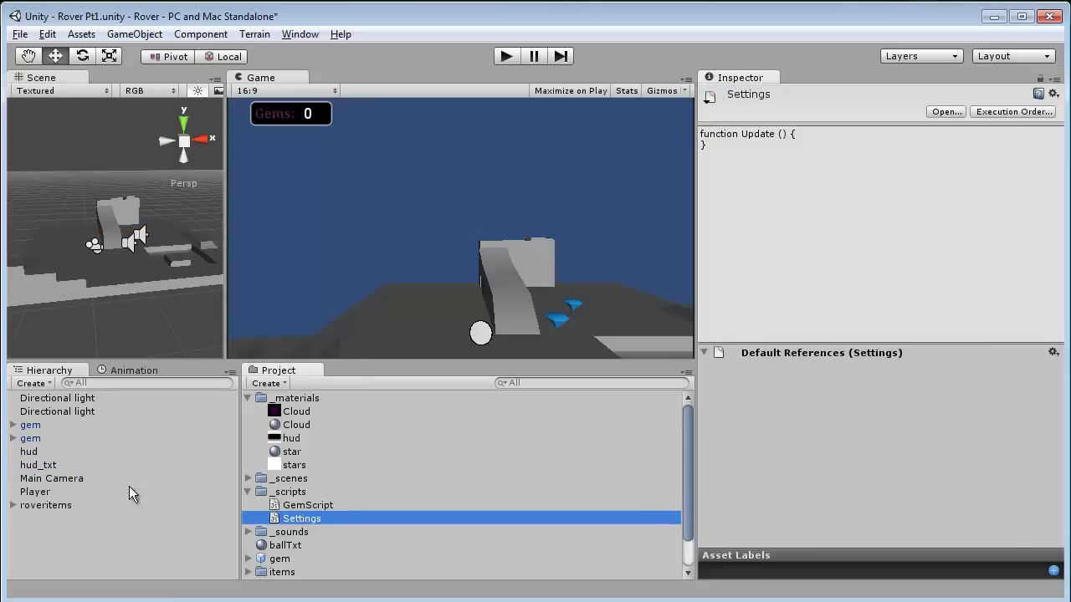
pyautogui.click(50, 492)
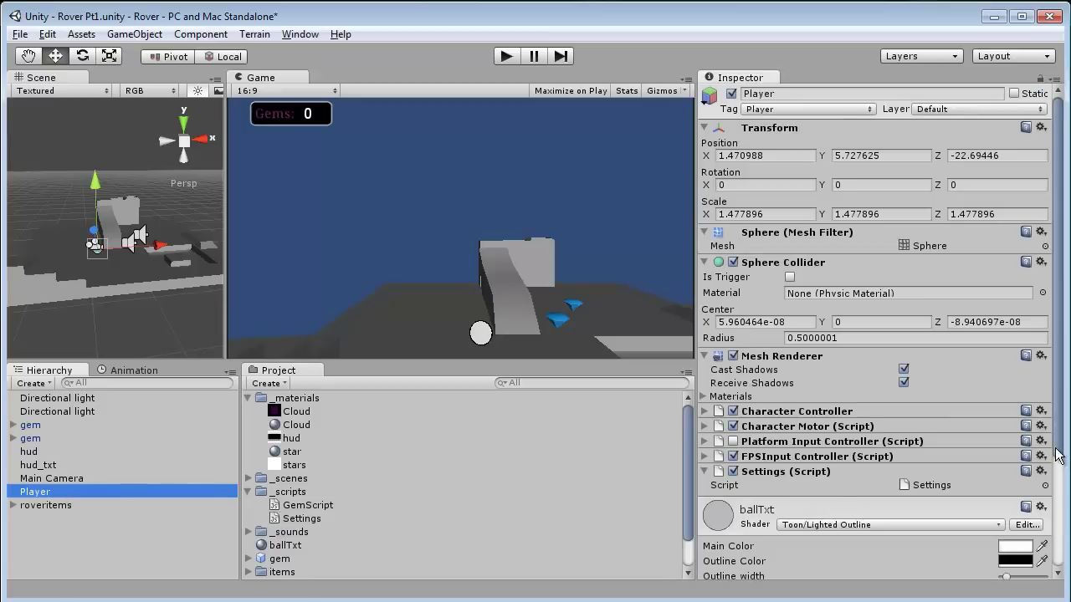
pyautogui.scroll(-3, 1046, 452)
pyautogui.scroll(3, 1029, 452)
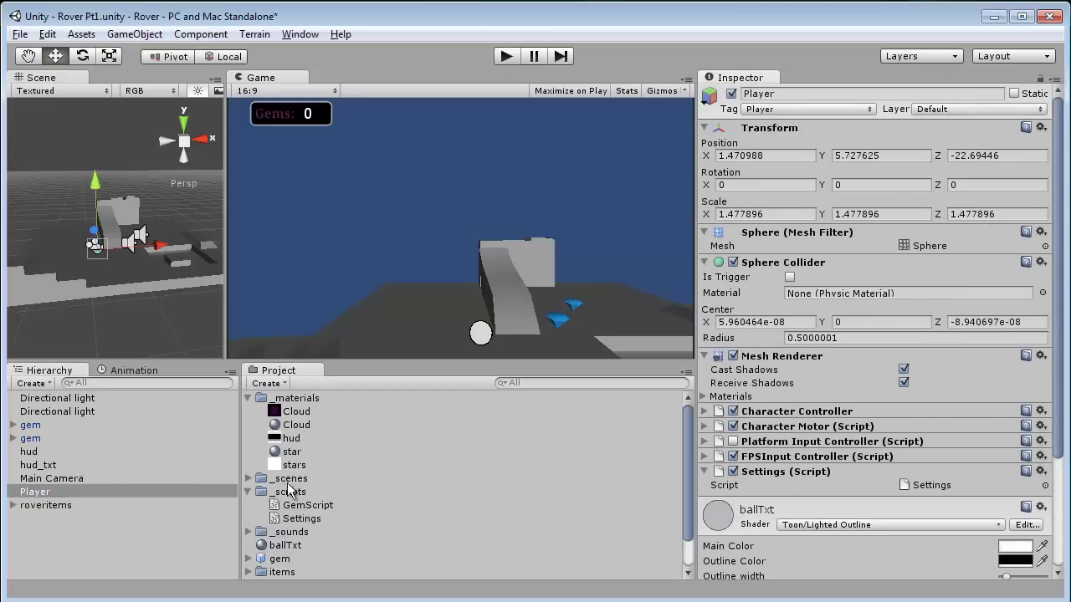
pyautogui.click(280, 519)
pyautogui.doubleClick(280, 519)
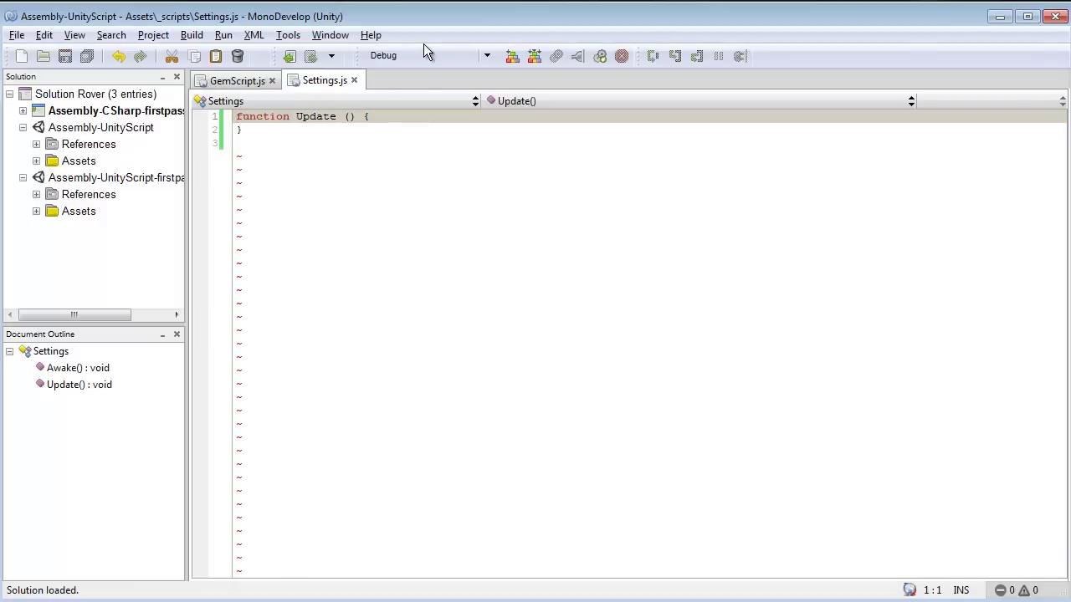
# Declare private maxGems:int = 0 on a new first line of Settings.js.
pyautogui.press('Return')
pyautogui.press('Return')
pyautogui.press('Up')
pyautogui.press('Up')
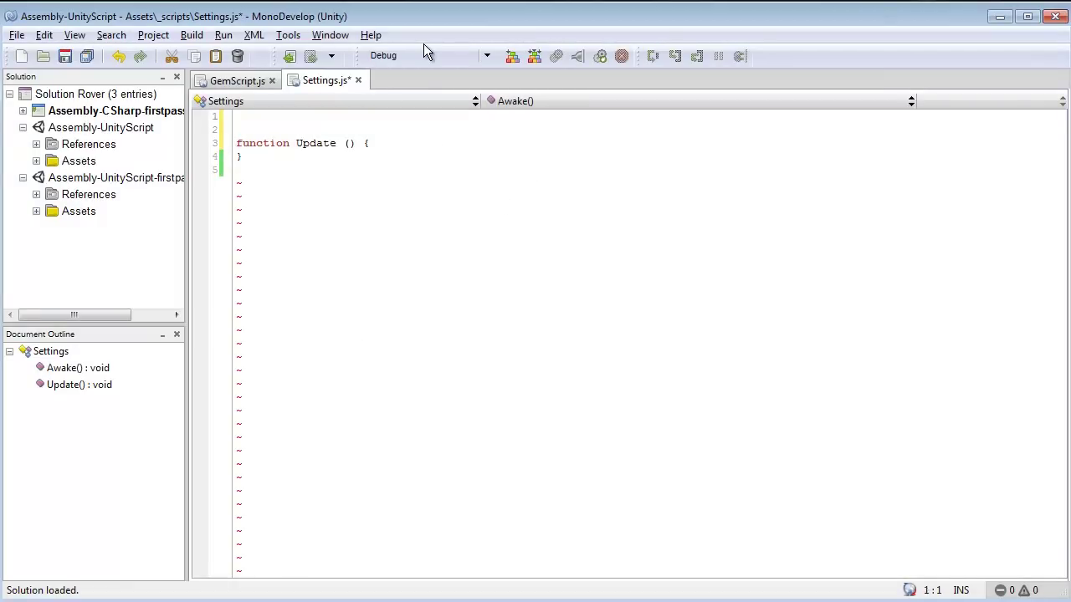
pyautogui.write('var M')
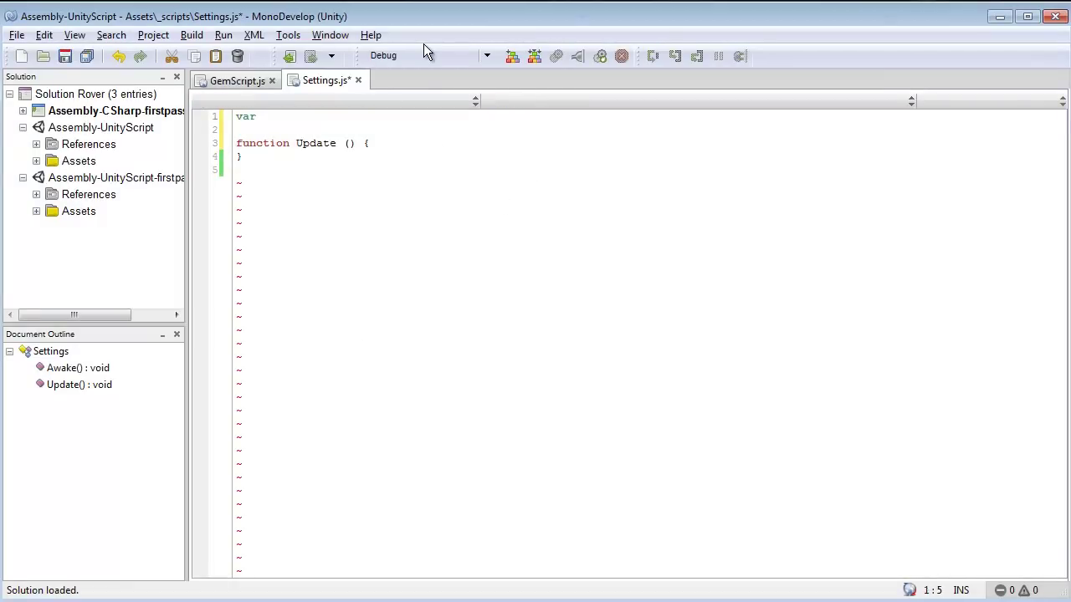
pyautogui.press('BackSpace')
pyautogui.press('BackSpace')
pyautogui.press('BackSpace')
pyautogui.press('BackSpace')
pyautogui.press('BackSpace')
pyautogui.write('private ')
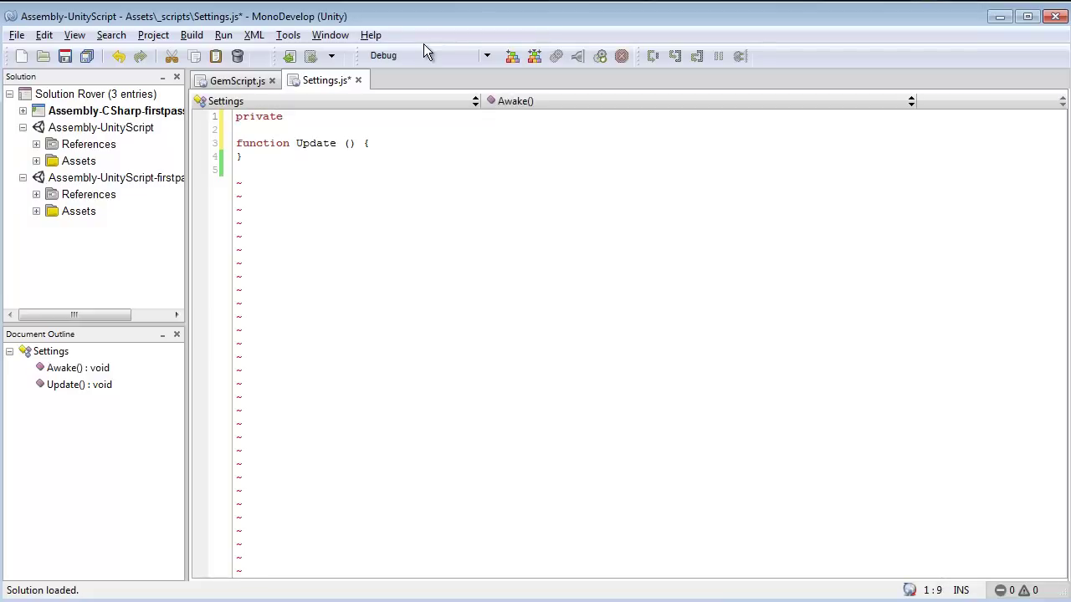
pyautogui.write('maxG')
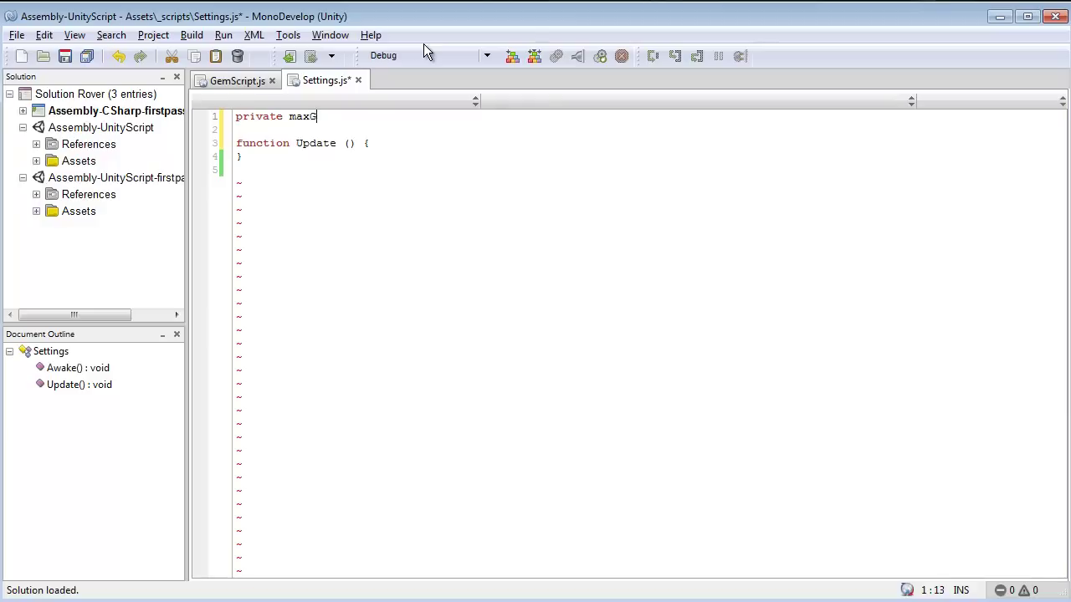
pyautogui.write('ems:un')
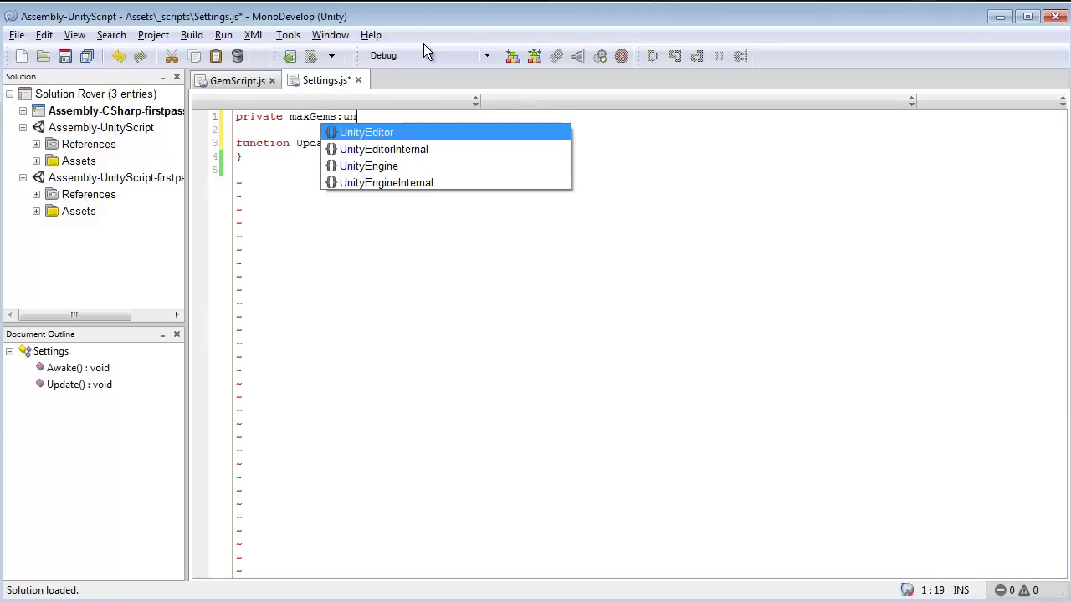
pyautogui.write('i')
pyautogui.press('BackSpace')
pyautogui.press('BackSpace')
pyautogui.press('BackSpace')
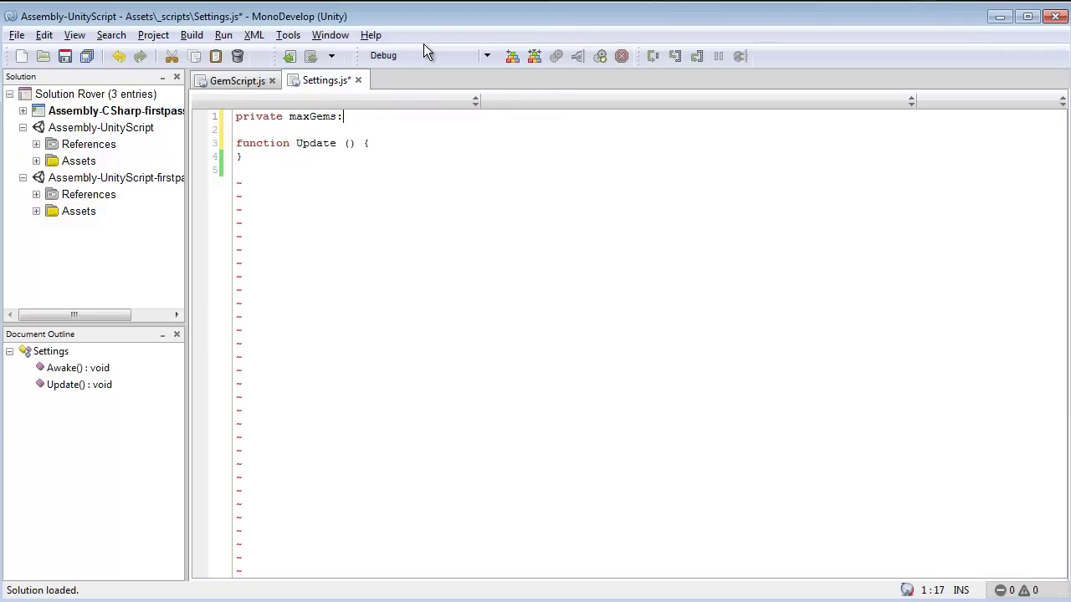
pyautogui.write('int = ')
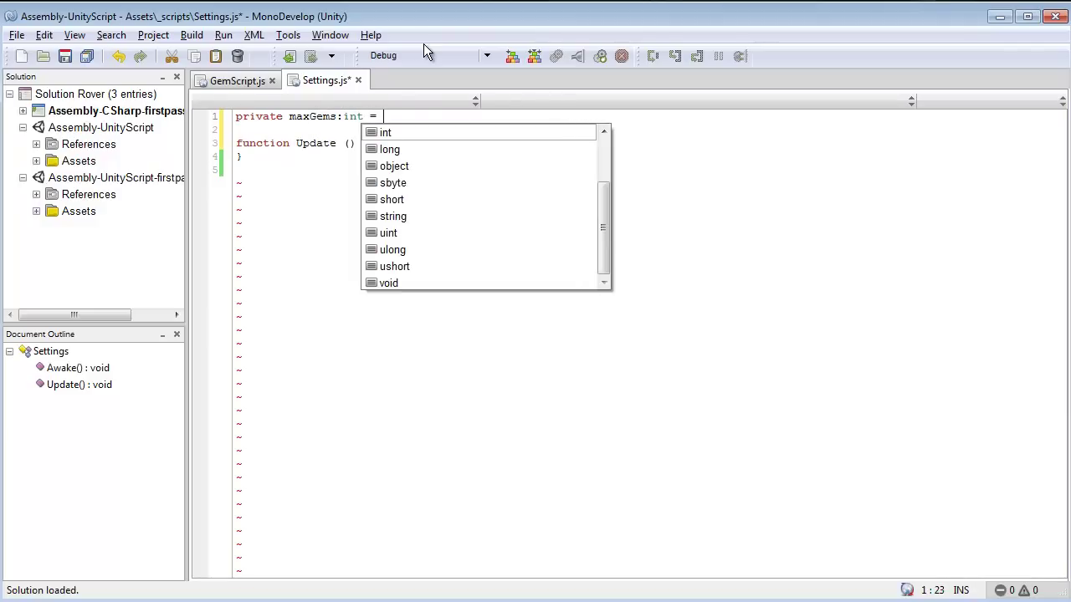
pyautogui.write('0;')
pyautogui.press('Return')
# Add var numGems:int = 0, change maxGems to 5, save, and add blank lines after Update.
pyautogui.write('priva')
pyautogui.press('BackSpace')
pyautogui.press('BackSpace')
pyautogui.press('BackSpace')
pyautogui.press('BackSpace')
pyautogui.press('BackSpace')
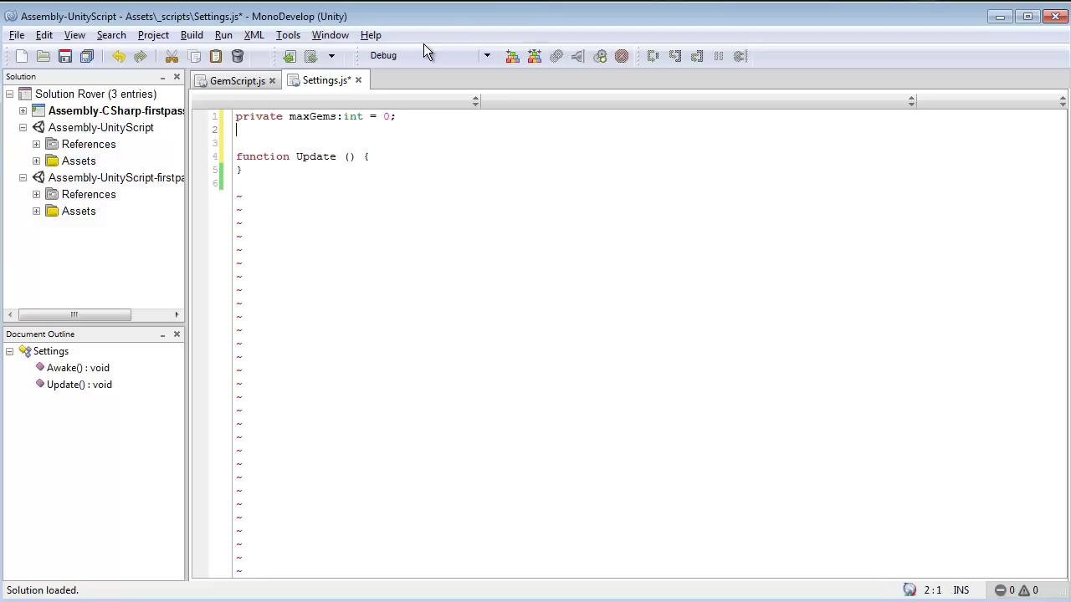
pyautogui.write('var numGems:uint')
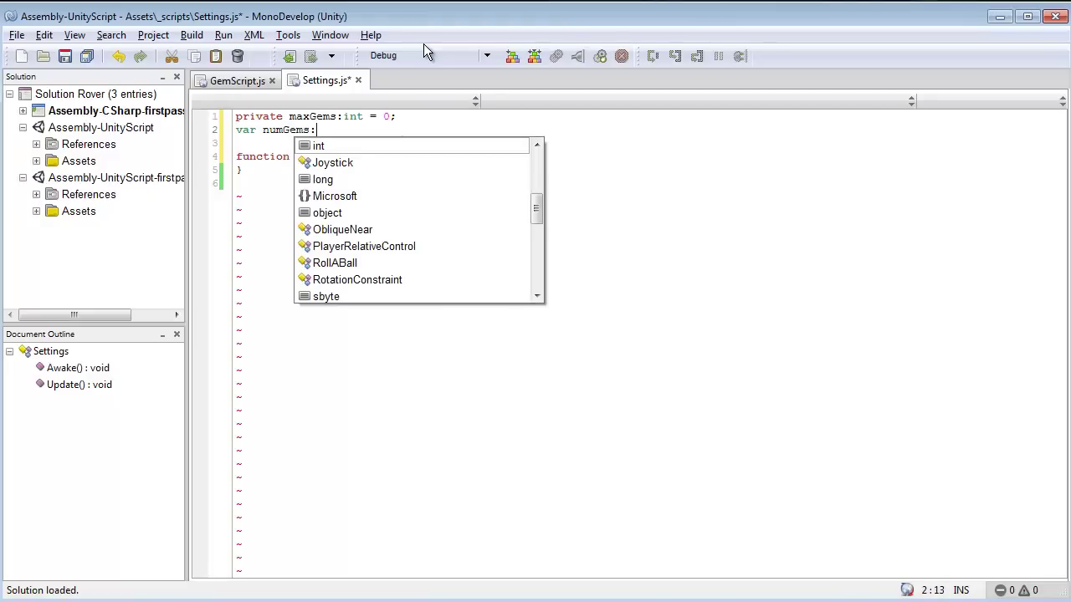
pyautogui.press('BackSpace')
pyautogui.press('BackSpace')
pyautogui.press('BackSpace')
pyautogui.press('BackSpace')
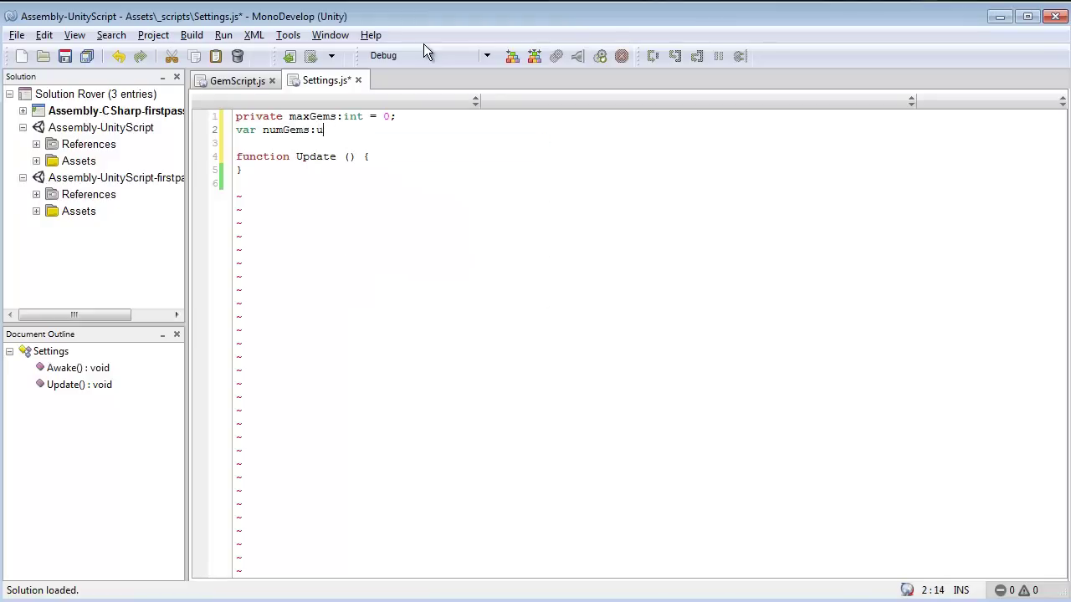
pyautogui.write('int = 0;')
pyautogui.press('Right')
pyautogui.press('Delete')
pyautogui.write('5')
pyautogui.hotkey('ctrl', 's')
pyautogui.press('Down')
pyautogui.press('Down')
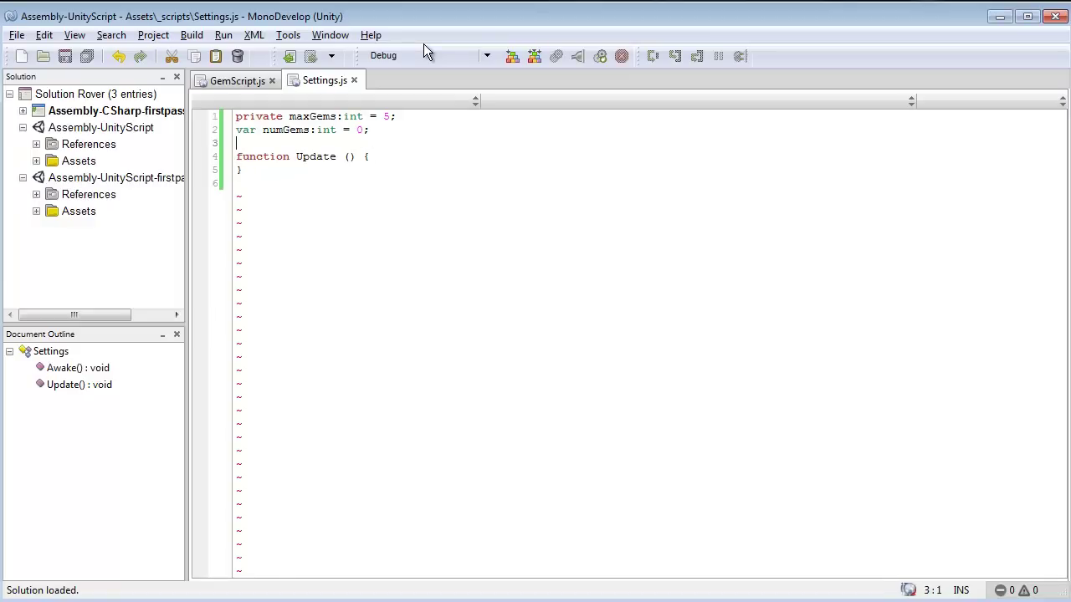
pyautogui.press('Return')
pyautogui.press('Return')
pyautogui.press('Down')
pyautogui.press('Down')
pyautogui.press('Down')
pyautogui.press('Return')
pyautogui.press('Return')
pyautogui.press('Return')
pyautogui.press('Up')
pyautogui.press('Up')
pyautogui.press('Down')
# Write function addGems() containing an if (numGems <= maxGems) block.
pyautogui.press('Up')
pyautogui.write('function')
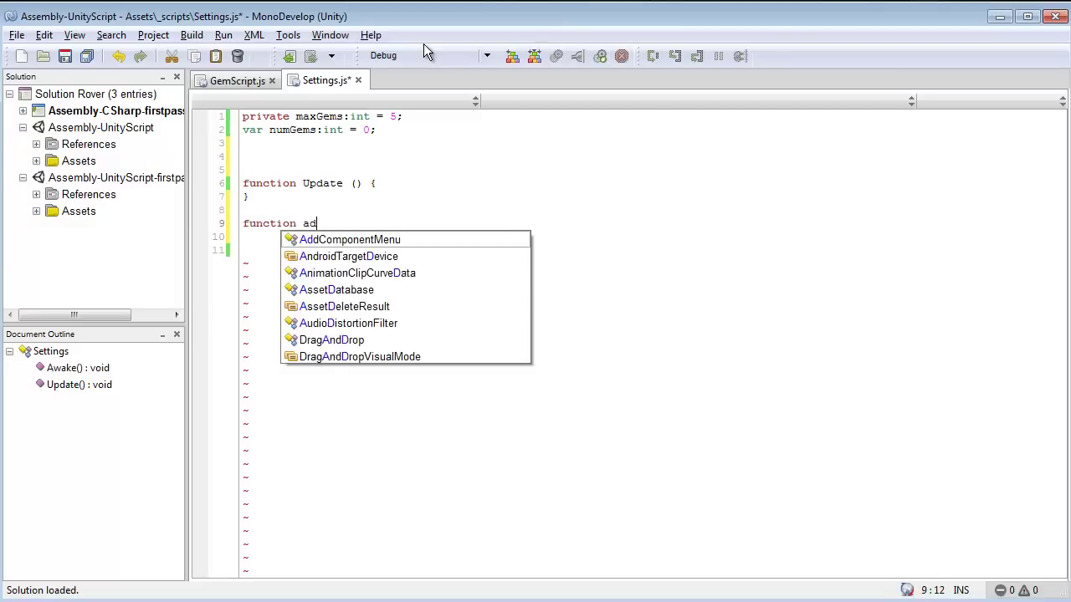
pyautogui.write('dGems')
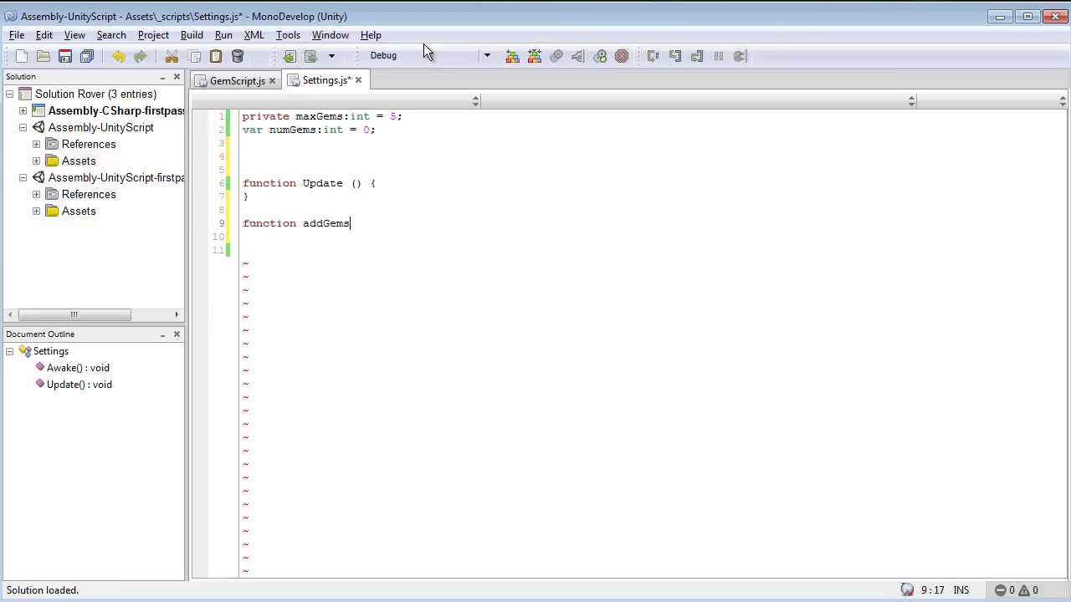
pyautogui.write('(){')
pyautogui.press('Return')
pyautogui.press('Return')
pyautogui.write('}')
pyautogui.press('Up')
pyautogui.press('Tab')
pyautogui.write('if(){')
pyautogui.press('Return')
pyautogui.press('Return')
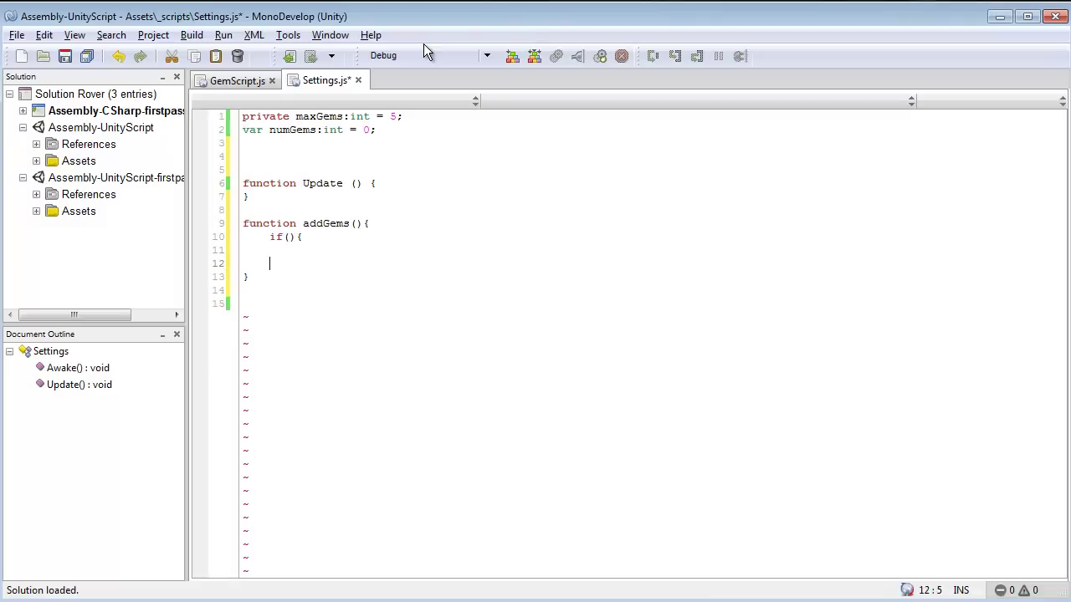
pyautogui.write('}')
pyautogui.press('Up')
pyautogui.press('Up')
pyautogui.press('Right')
pyautogui.write('num')
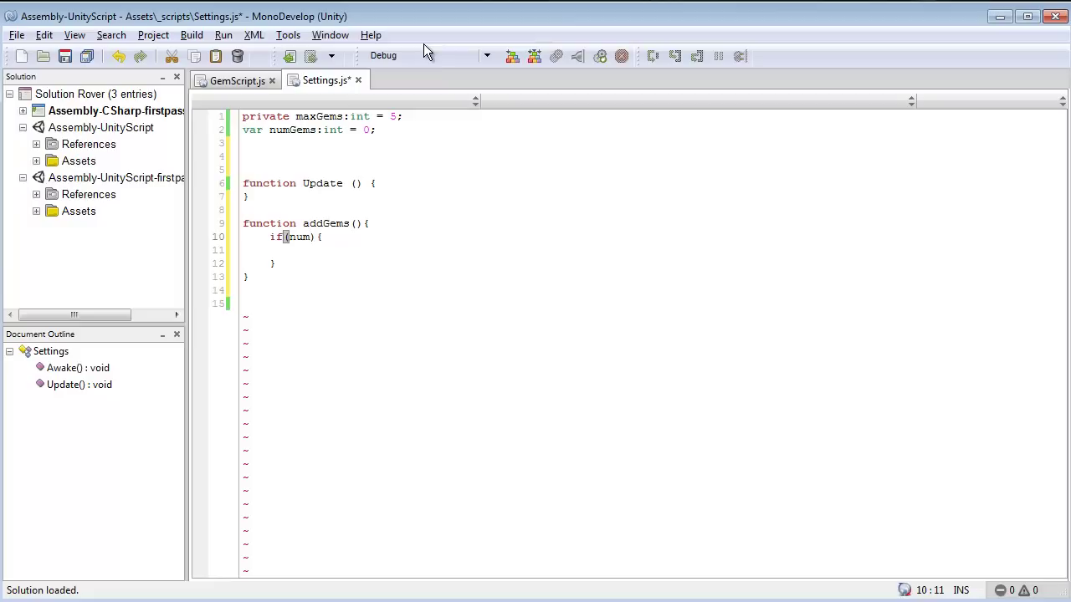
pyautogui.write('Gems >')
pyautogui.press('BackSpace')
pyautogui.write('<=')
pyautogui.press('BackSpace')
pyautogui.write('= maxGems')
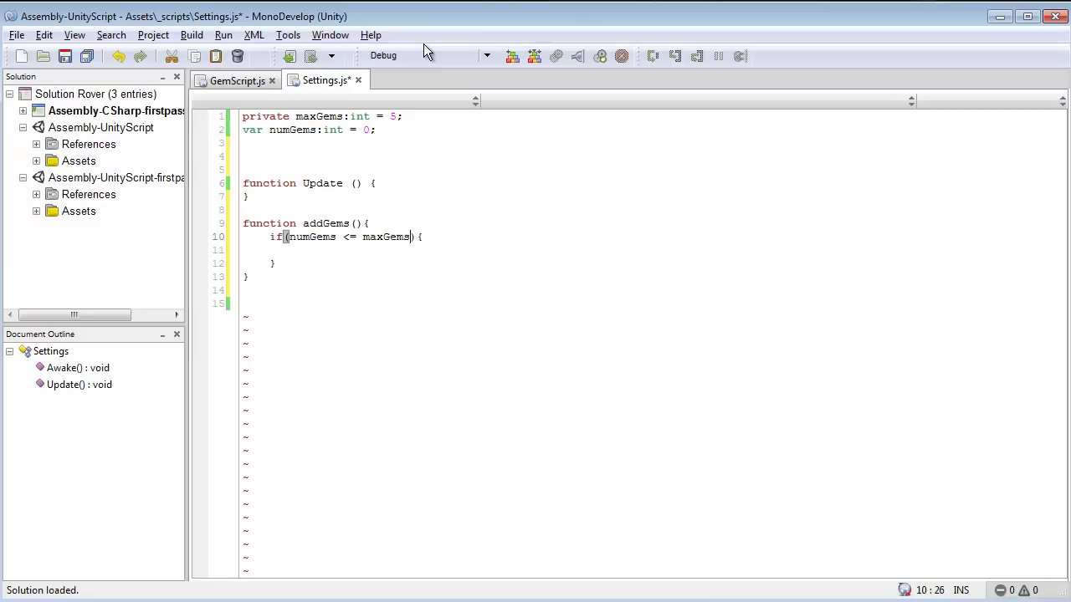
# Inside the if block add //add gems, numGems++ and Debug.Log(numGems), then save.
pyautogui.press('Down')
pyautogui.write('//add gems')
pyautogui.press('Return')
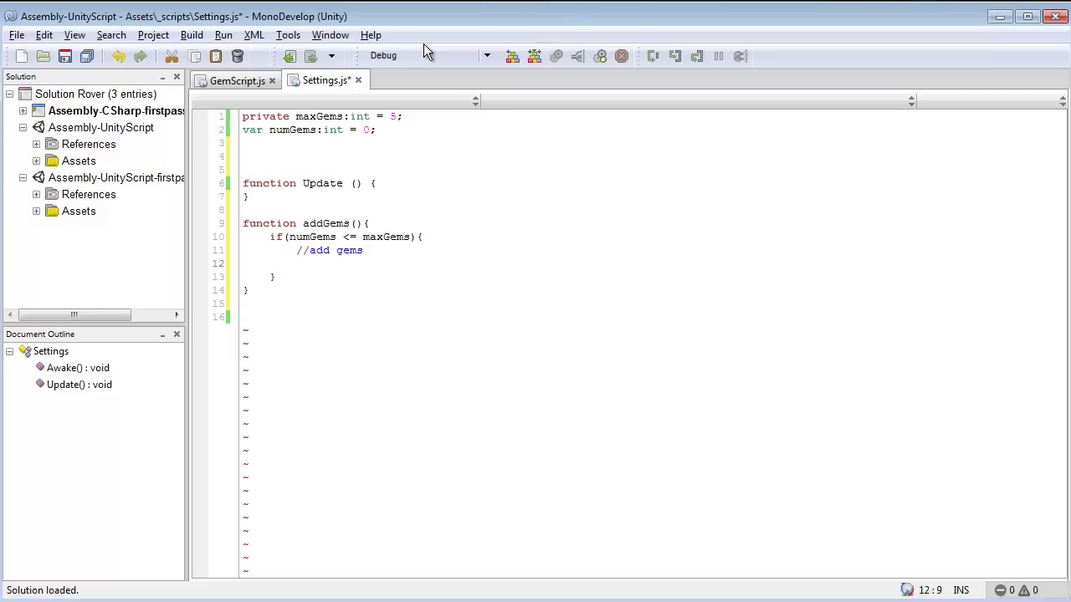
pyautogui.write('numGems')
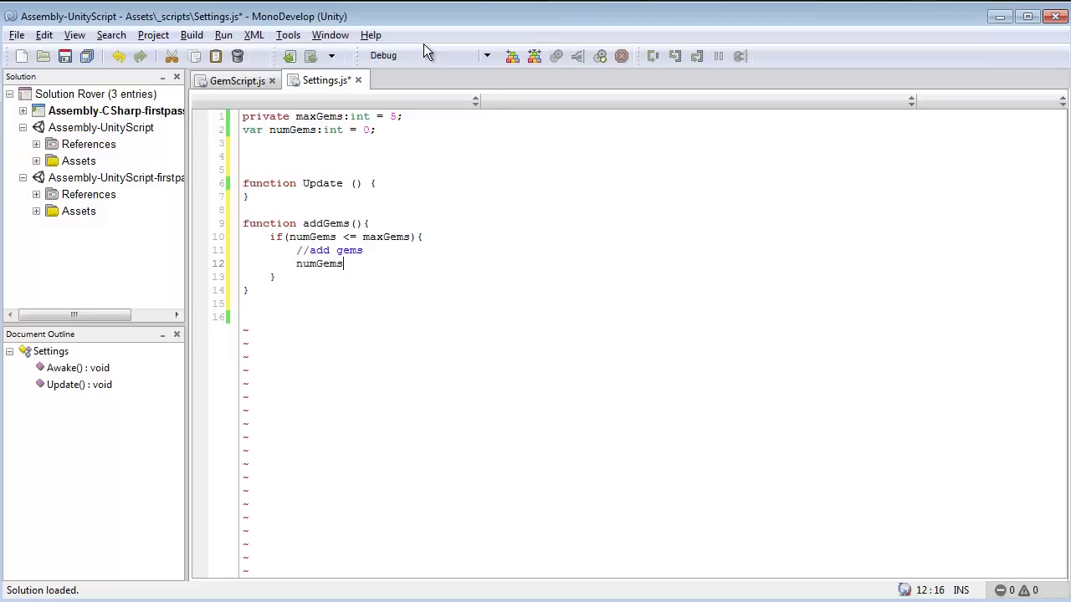
pyautogui.write("++'")
pyautogui.press('Return')
pyautogui.write('print')
pyautogui.press('BackSpace')
pyautogui.press('BackSpace')
pyautogui.press('BackSpace')
pyautogui.press('BackSpace')
pyautogui.press('BackSpace')
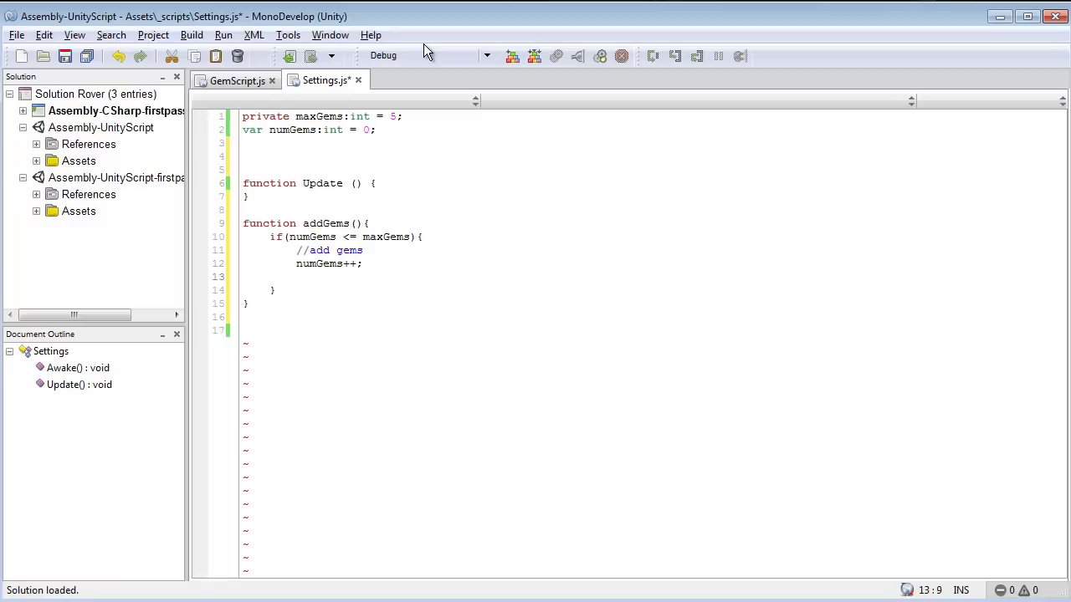
pyautogui.write('Deb')
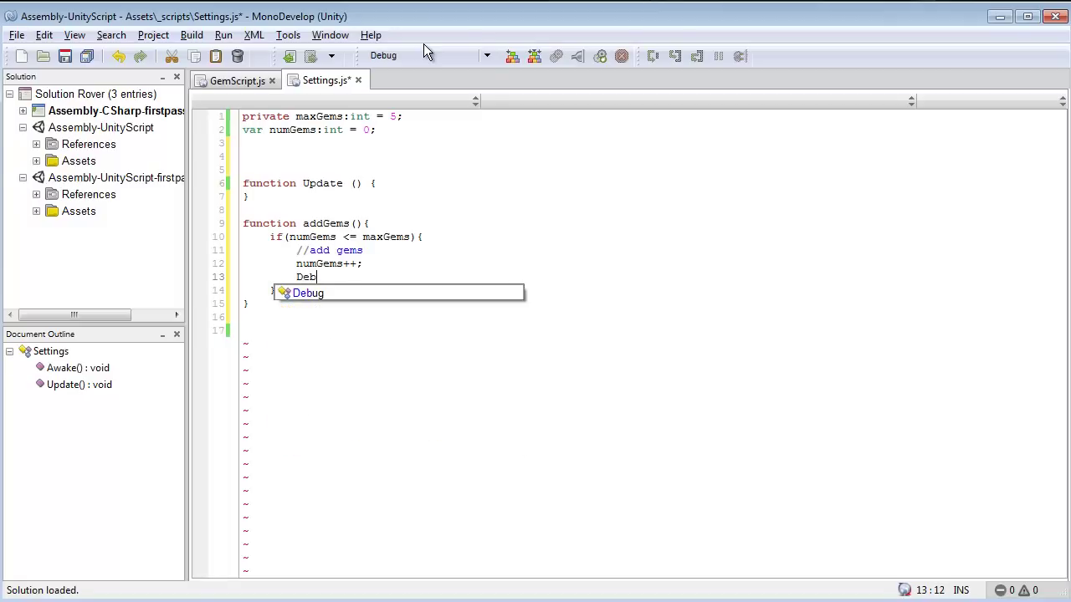
pyautogui.press('Return')
pyautogui.write('.LOG')
pyautogui.press('BackSpace')
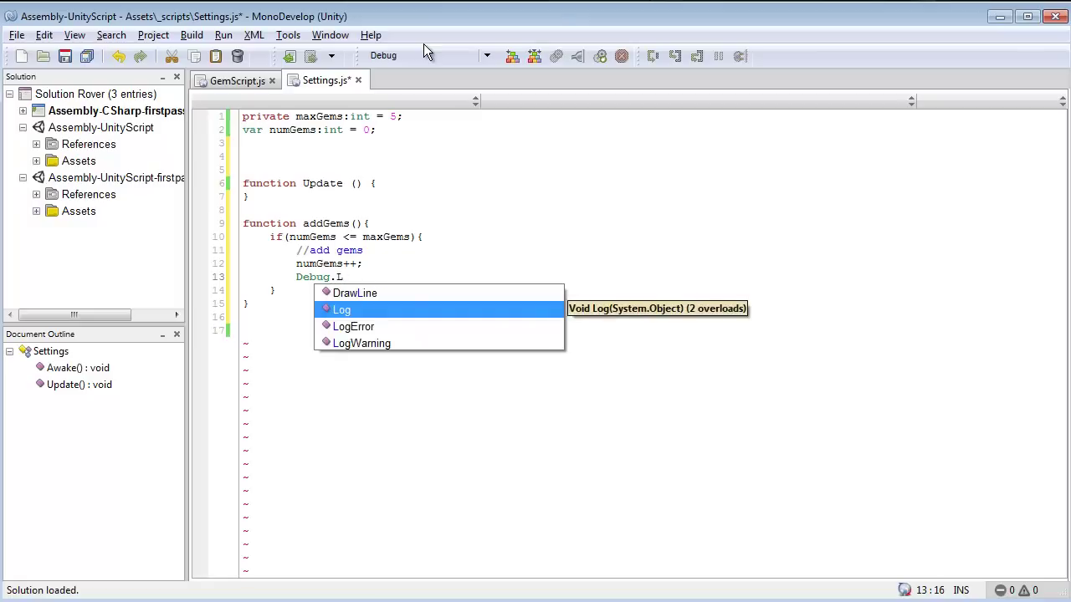
pyautogui.press('Return')
pyautogui.write('();')
pyautogui.press('Left')
pyautogui.press('Up')
pyautogui.press('Left')
pyautogui.press('Left')
pyautogui.press('Right')
pyautogui.hotkey('ctrl', 'shift', 'Left')
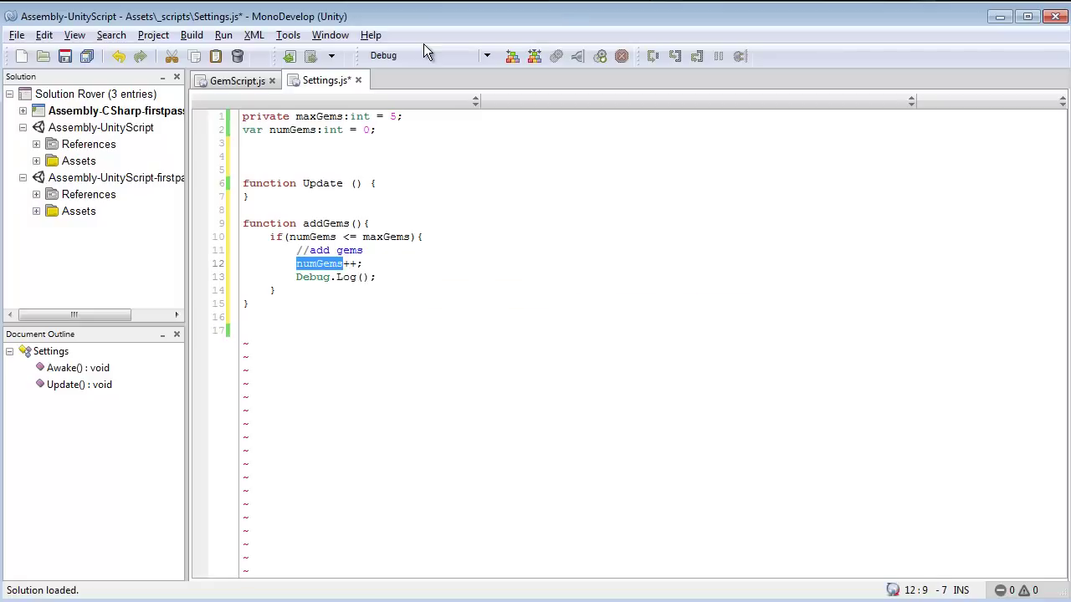
pyautogui.press('Down')
pyautogui.press('Right')
pyautogui.press('Right')
pyautogui.press('Right')
pyautogui.press('Right')
pyautogui.press('Right')
pyautogui.press('Right')
pyautogui.press('Right')
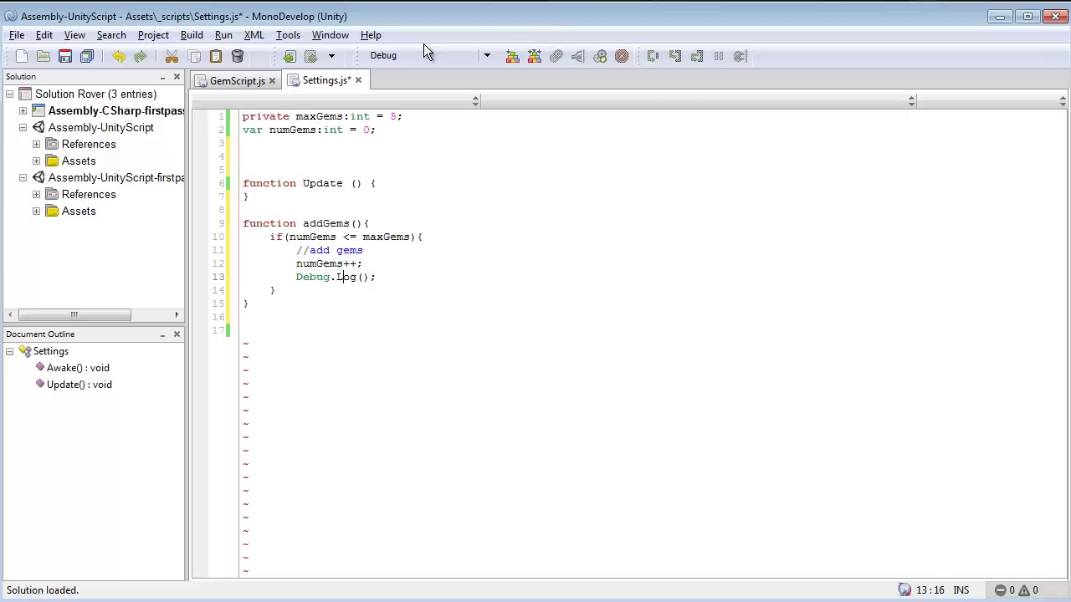
pyautogui.press('Right')
pyautogui.press('Right')
pyautogui.press('Right')
pyautogui.write('numGems')
pyautogui.hotkey('ctrl', 's')
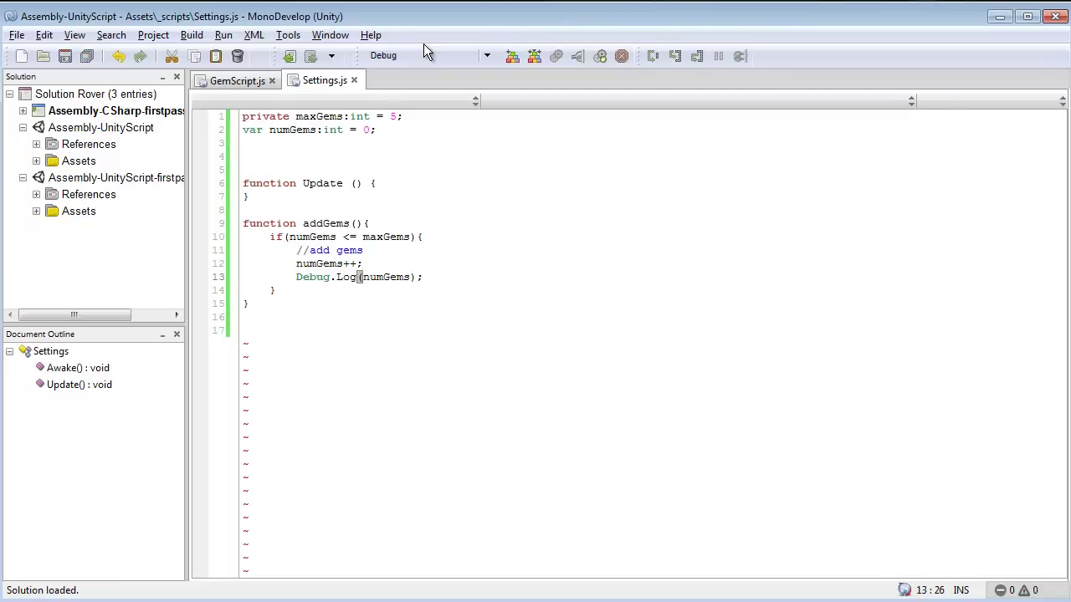
# Add an else block logging "All gems selected" and save Settings.js.
pyautogui.press('Down')
pyautogui.write('else{')
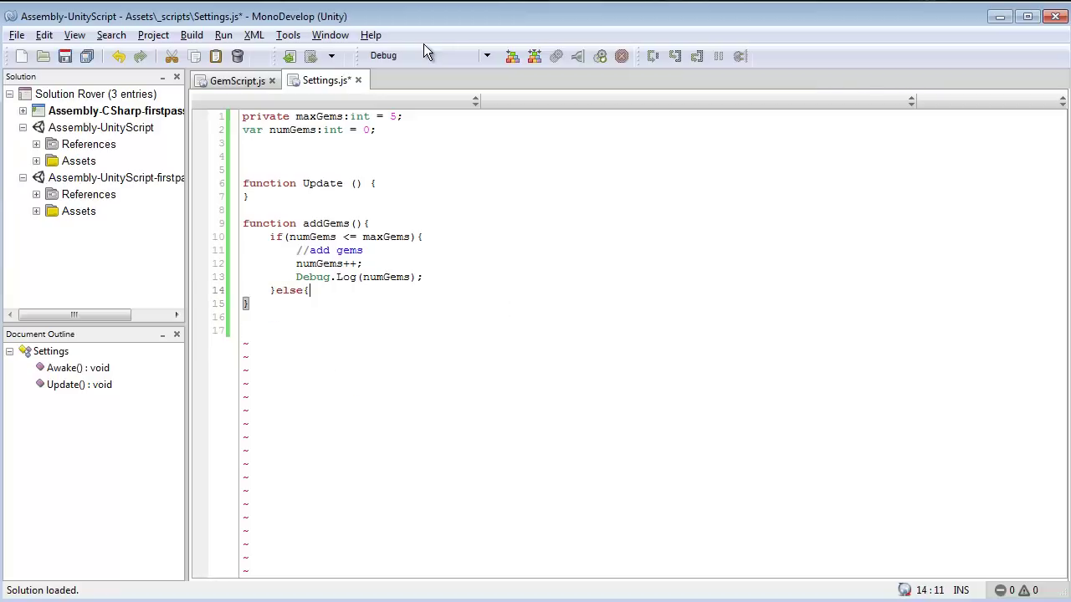
pyautogui.press('Return')
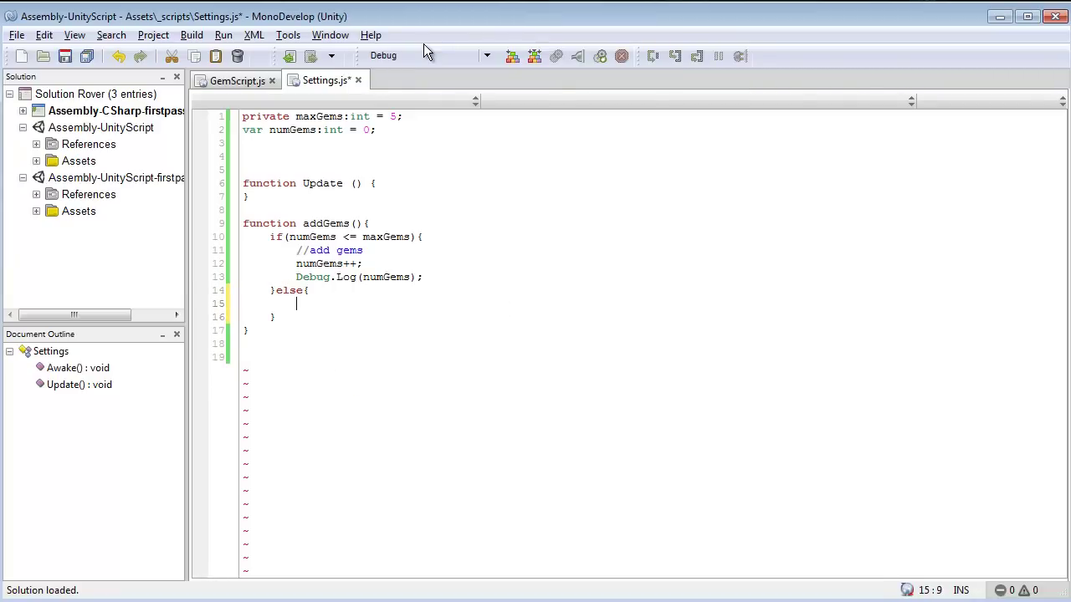
pyautogui.write('De')
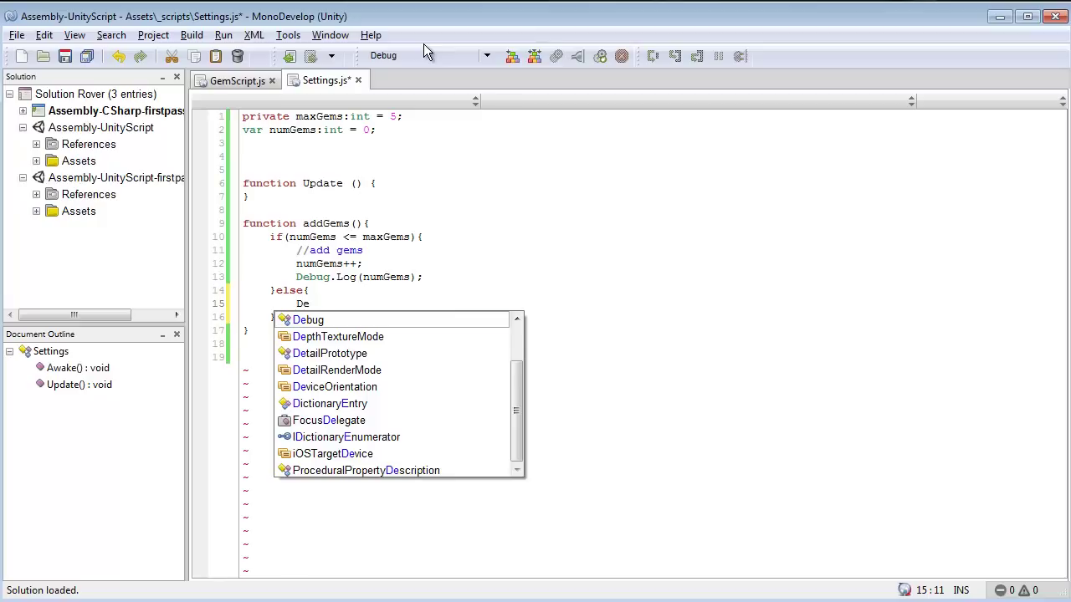
pyautogui.press('Return')
pyautogui.write('.log();')
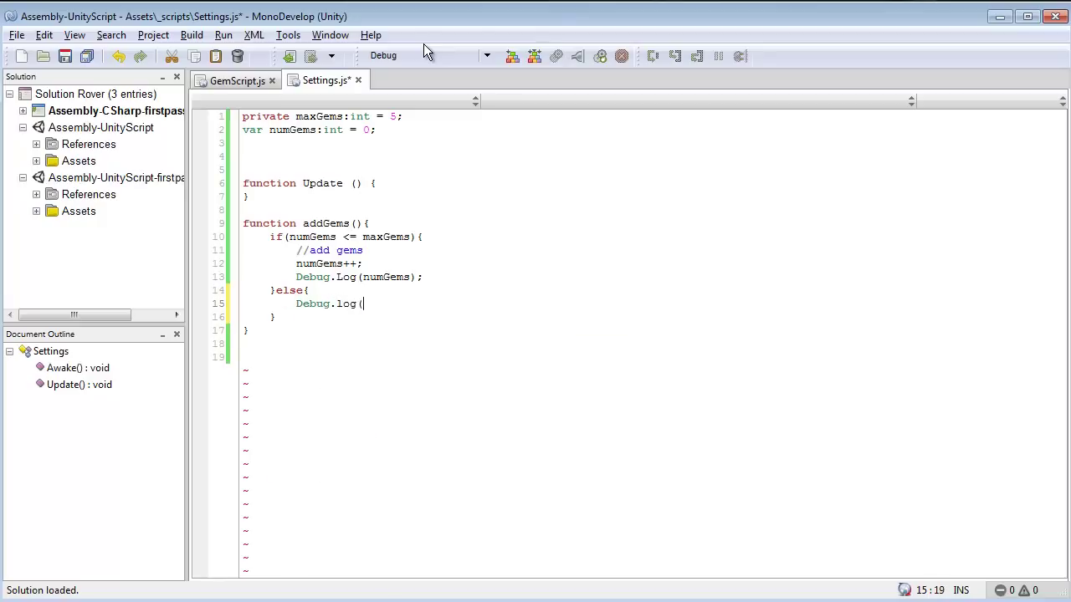
pyautogui.press('Left')
pyautogui.press('Left')
pyautogui.write('"All gems selected')
pyautogui.hotkey('ctrl', 's')
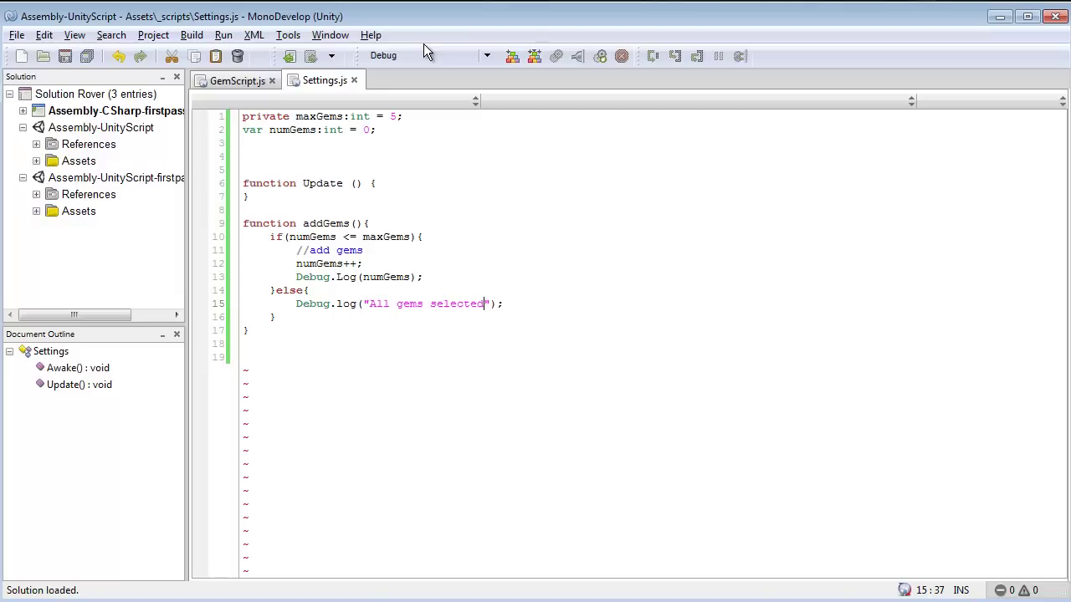
pyautogui.click(323, 211)
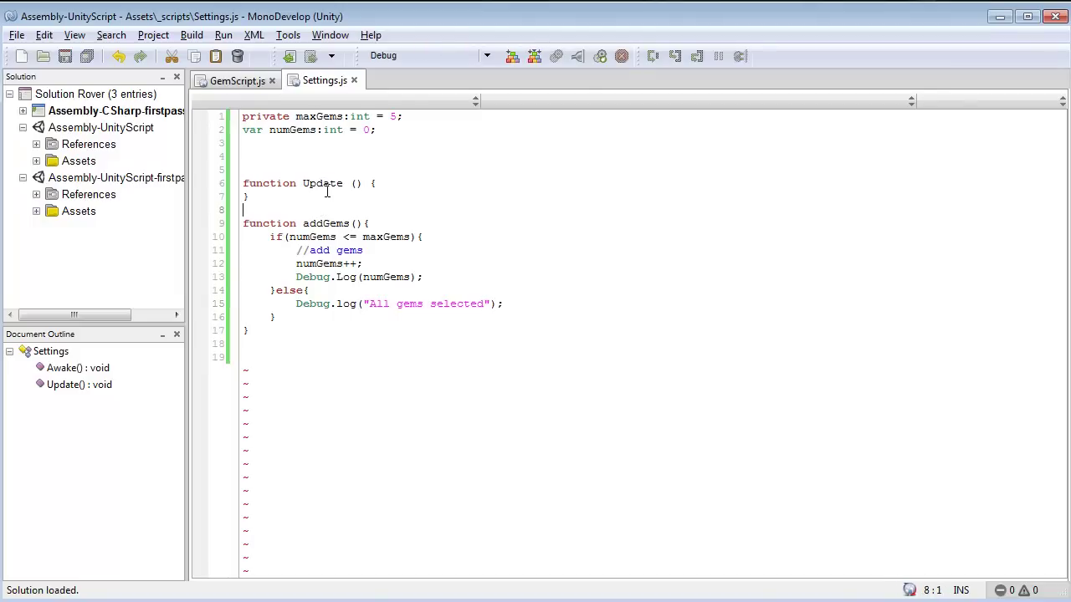
# In GemScript.js, insert a blank line above audio.Play in OnTriggerEnter.
pyautogui.click(237, 82)
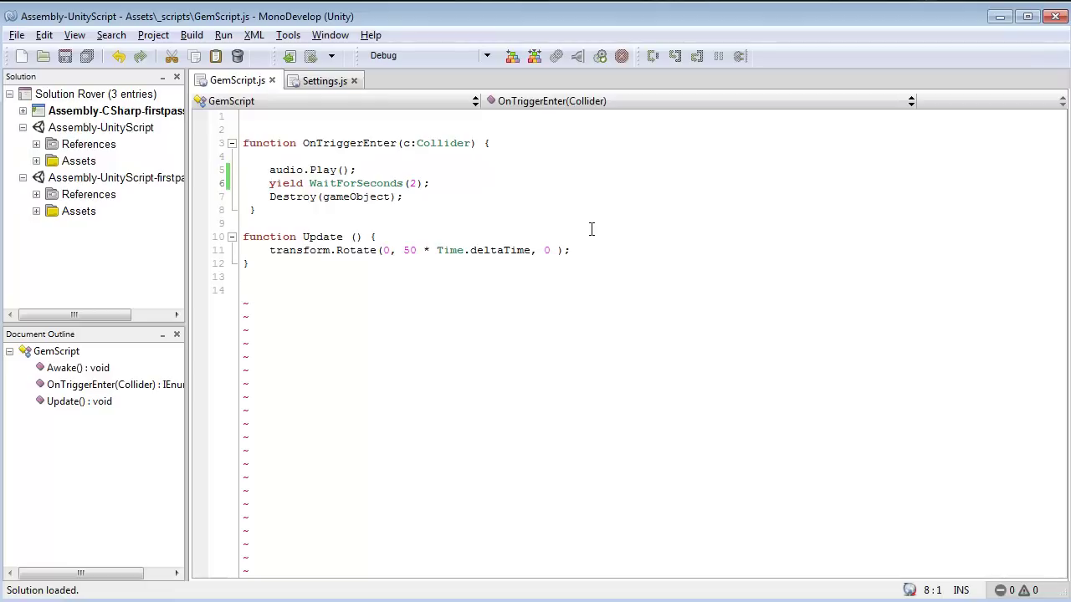
pyautogui.click(270, 170)
pyautogui.click(269, 197)
pyautogui.press('Return')
pyautogui.press('Up')
pyautogui.press('Down')
pyautogui.press('Up')
pyautogui.press('Up')
pyautogui.press('Down')
pyautogui.press('Up')
pyautogui.press('Down')
pyautogui.press('Delete')
pyautogui.press('Up')
pyautogui.press('Return')
pyautogui.hotkey('ctrl', 'z')
pyautogui.press('Return')
pyautogui.press('Up')
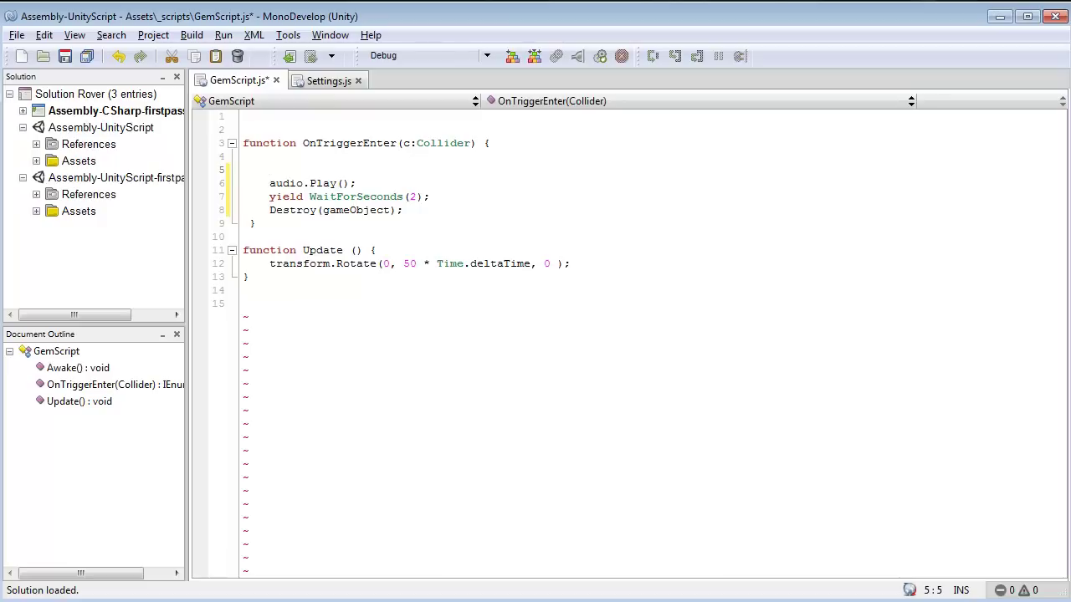
# Write c.GetComponent("Settings").addGems(); on the new line.
pyautogui.write('c.')
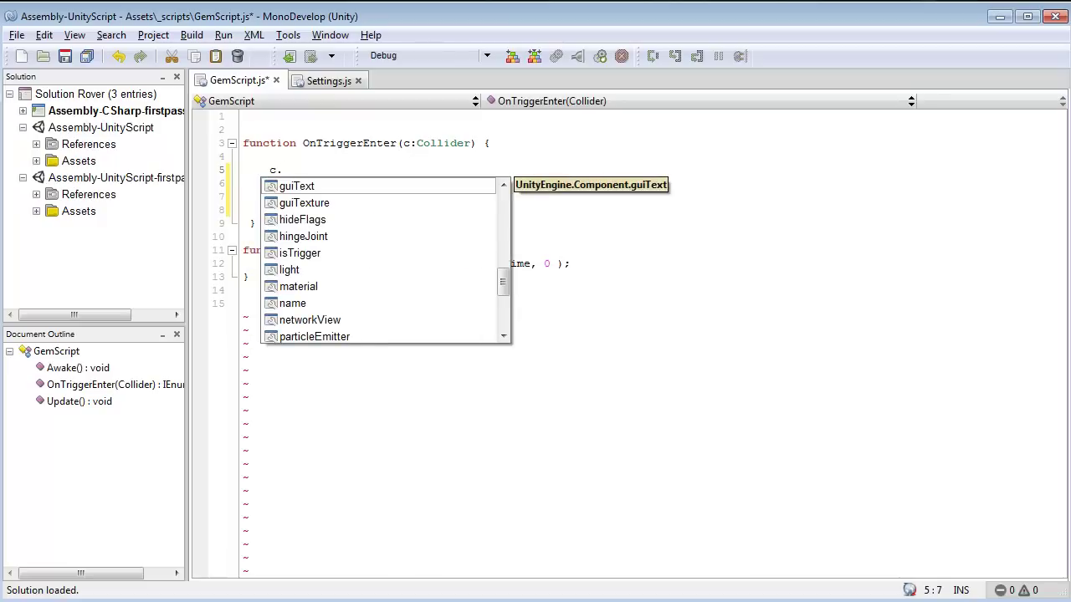
pyautogui.write('get')
pyautogui.press('Up')
pyautogui.press('Up')
pyautogui.press('Up')
pyautogui.press('Up')
pyautogui.press('Up')
pyautogui.press('Up')
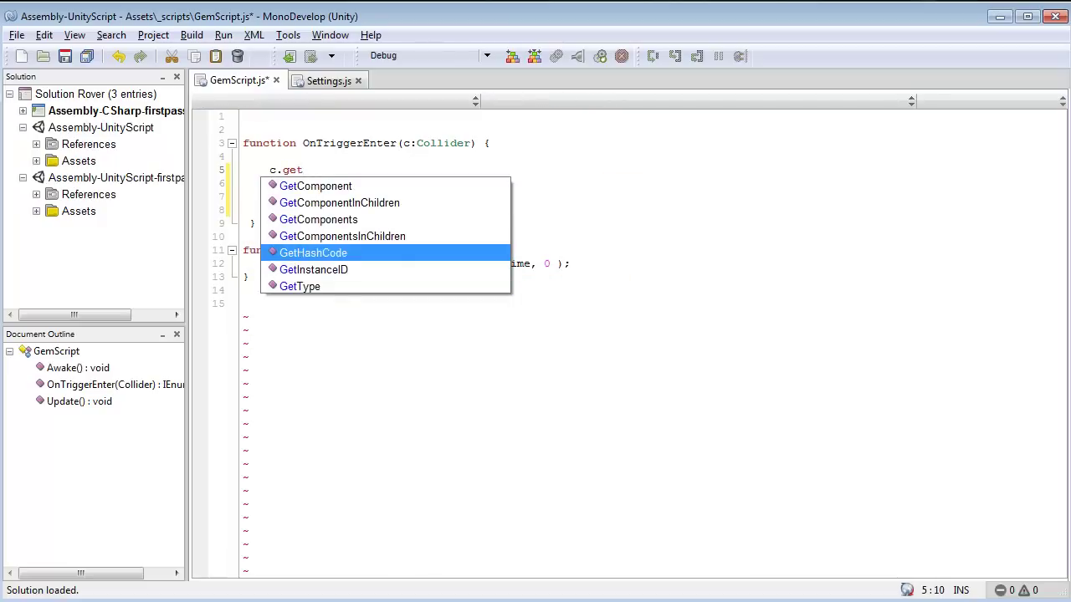
pyautogui.press('Return')
pyautogui.write('.')
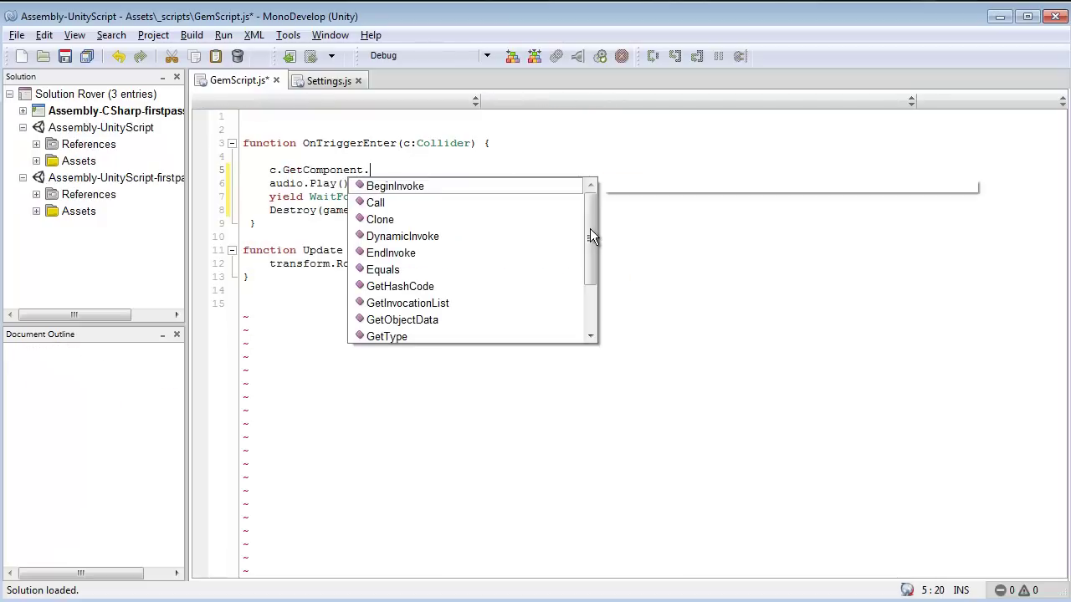
pyautogui.press('BackSpace')
pyautogui.write('(')
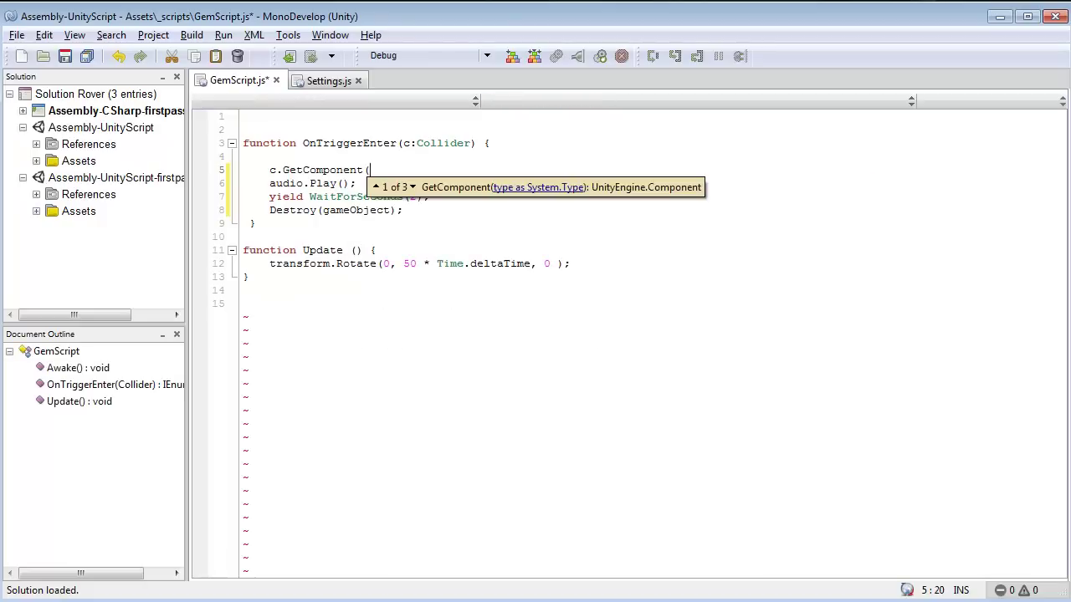
pyautogui.write(')')
pyautogui.press('Left')
pyautogui.press('Left')
pyautogui.press('Right')
pyautogui.write('""')
pyautogui.press('Left')
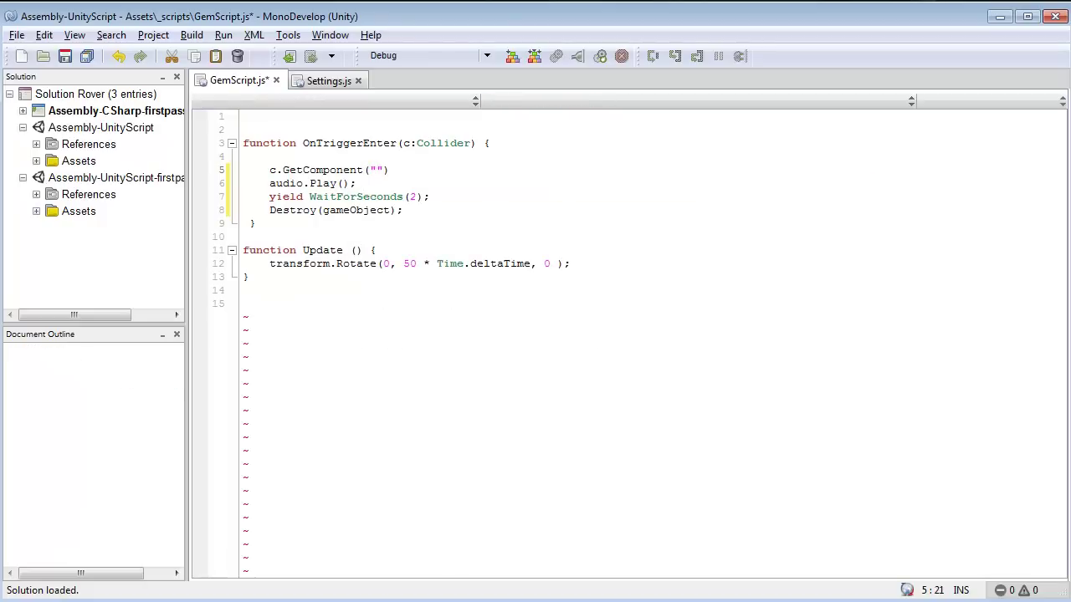
pyautogui.write('Settings')
pyautogui.press('Right')
pyautogui.press('Right')
pyautogui.write('.addGems();')
# Check the addGems name against Settings.js, then save GemScript.js.
pyautogui.click(330, 83)
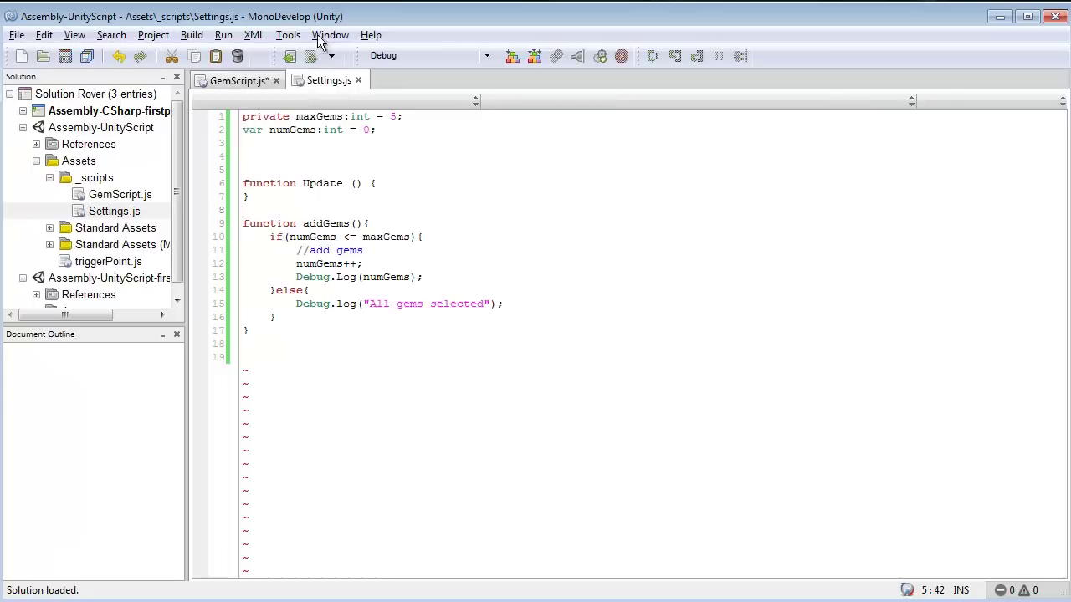
pyautogui.doubleClick(337, 221)
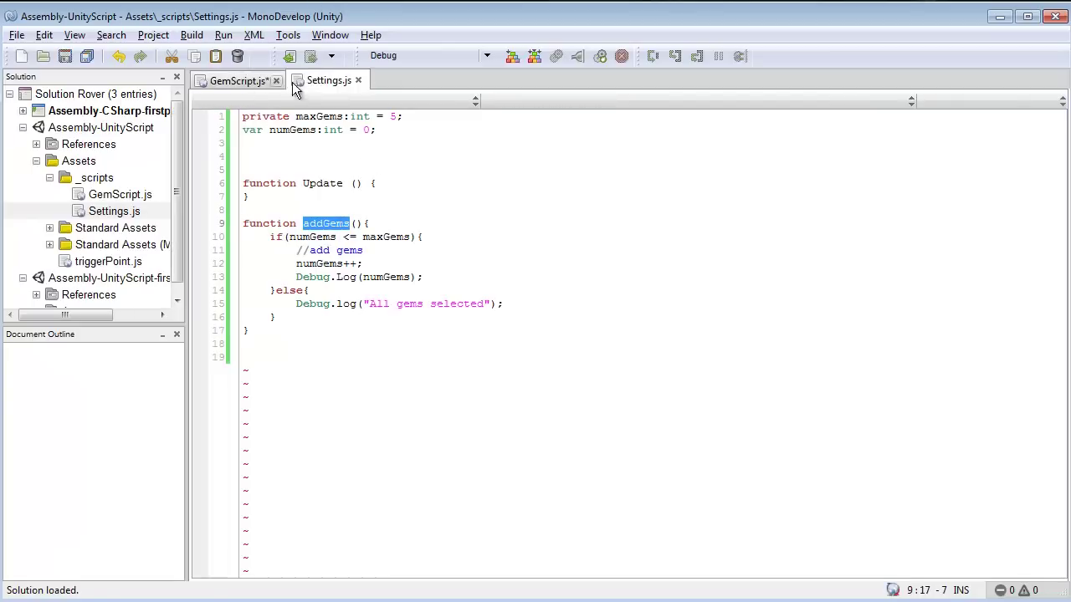
pyautogui.click(251, 81)
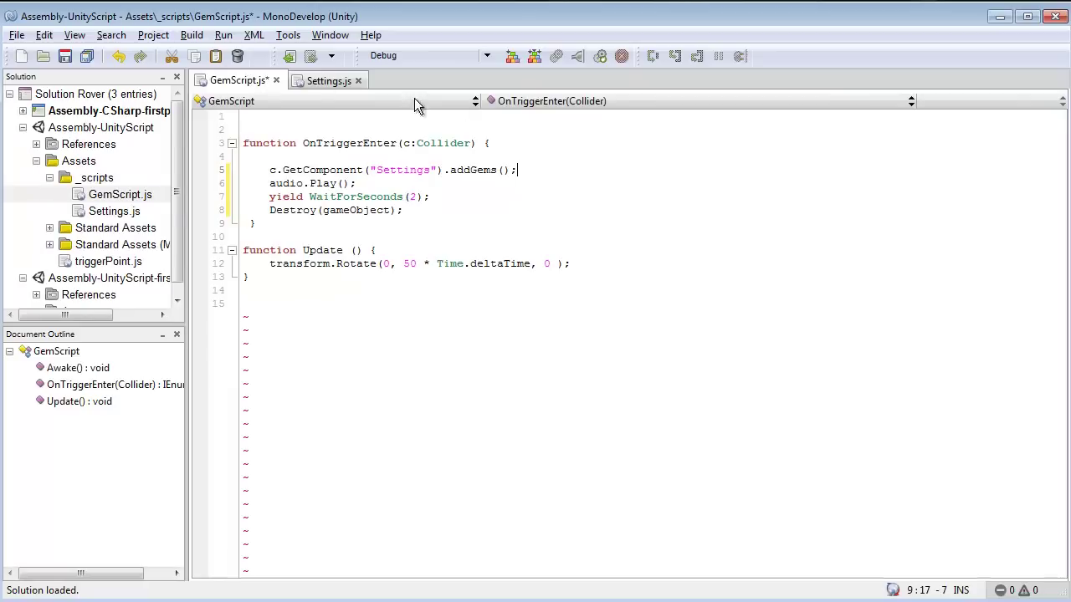
pyautogui.doubleClick(473, 169)
pyautogui.hotkey('ctrl', 's')
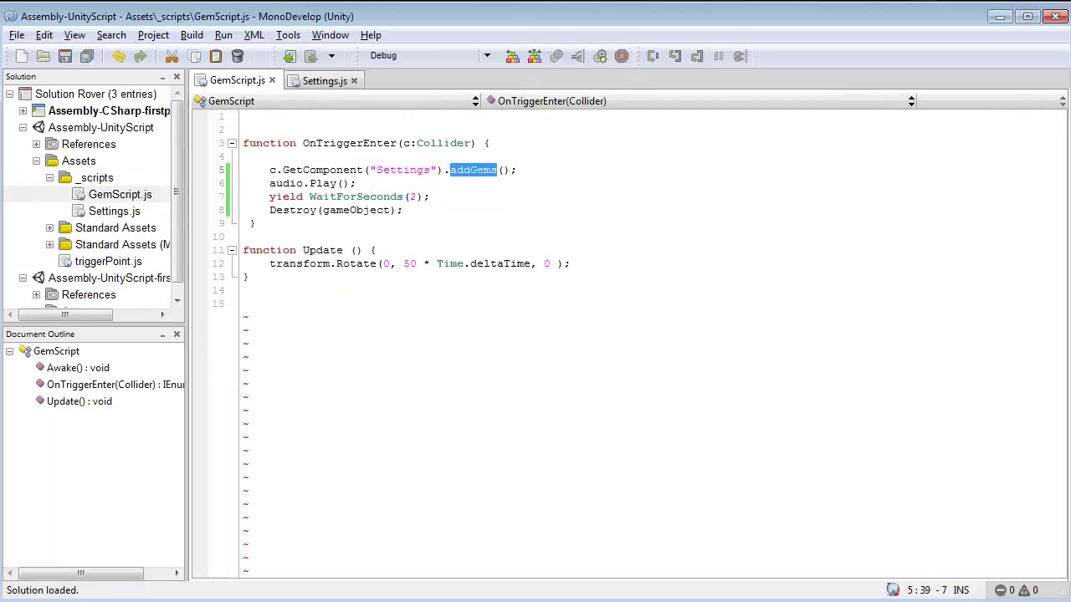
# Try Play in Unity, then change line 1 to private var maxGems:int = 5 and save.
pyautogui.hotkey('alt', 'Tab')
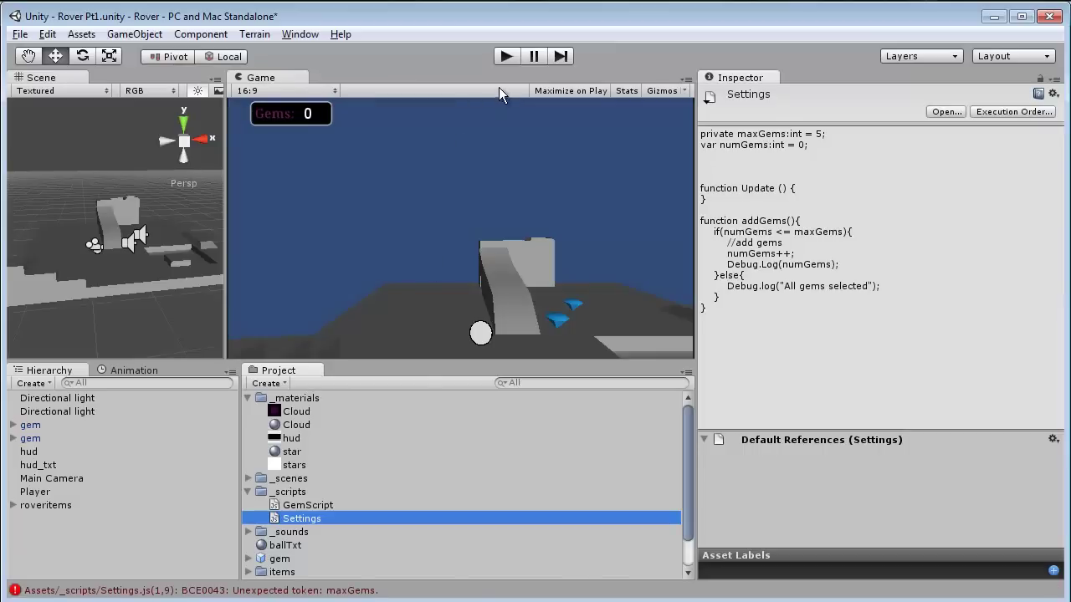
pyautogui.click(504, 57)
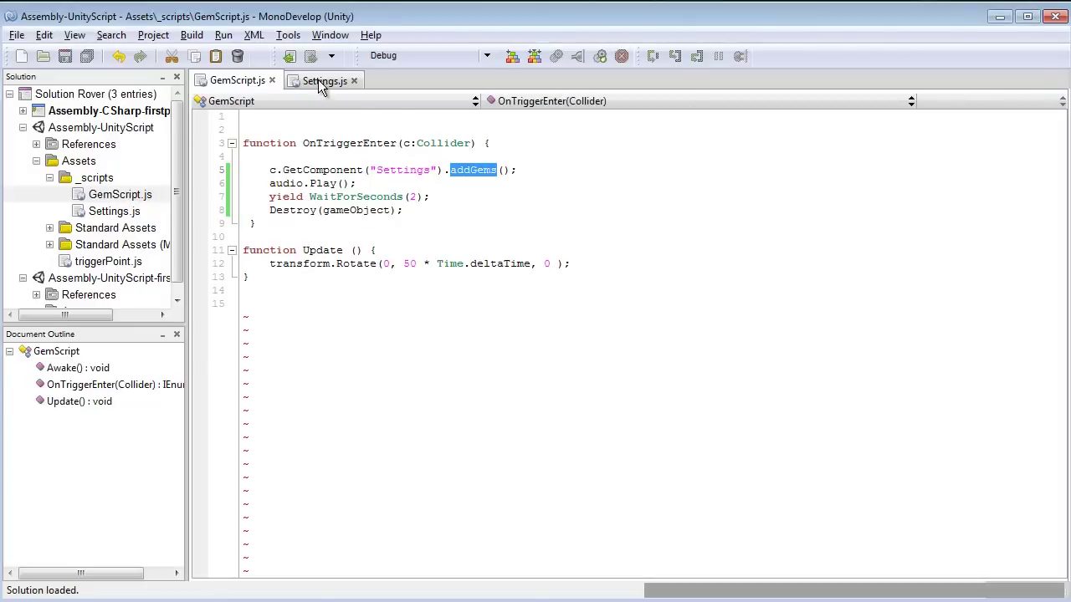
pyautogui.click(321, 79)
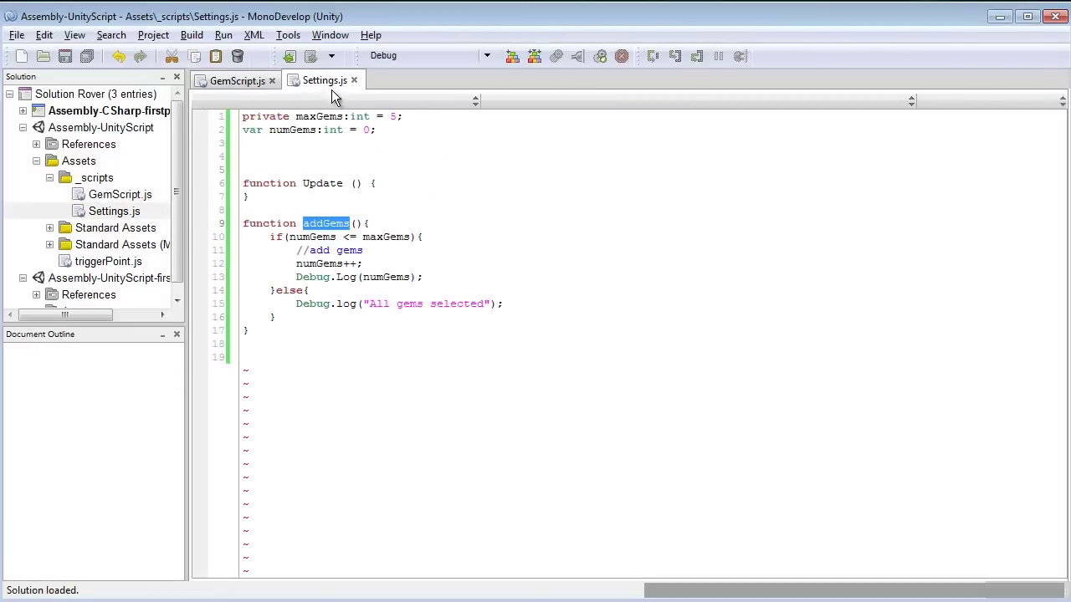
pyautogui.click(294, 116)
pyautogui.write('va')
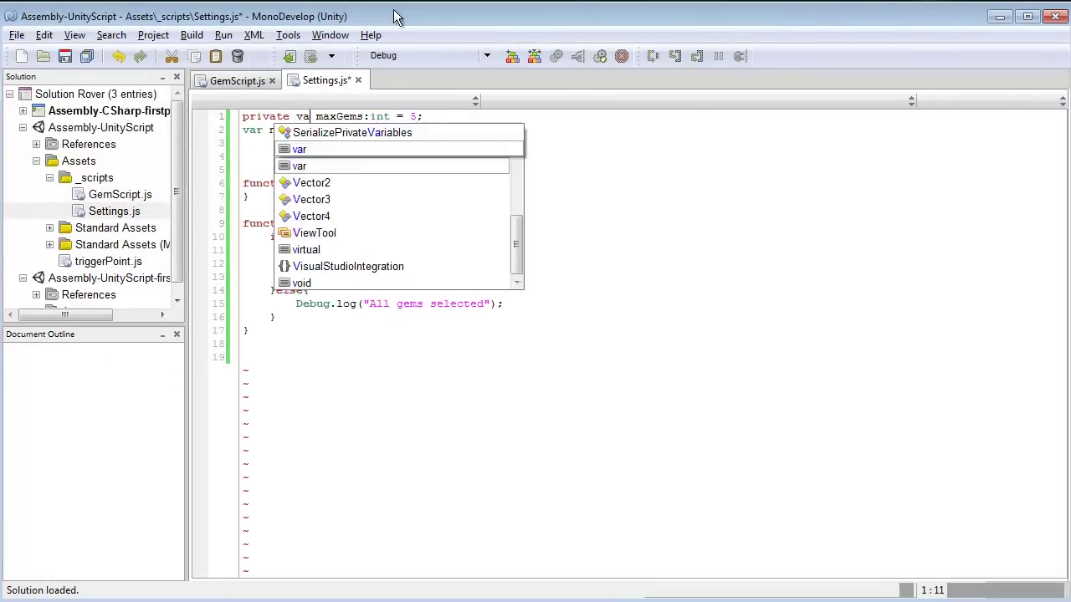
pyautogui.write('r')
pyautogui.hotkey('ctrl', 's')
pyautogui.hotkey('alt', 'Tab')
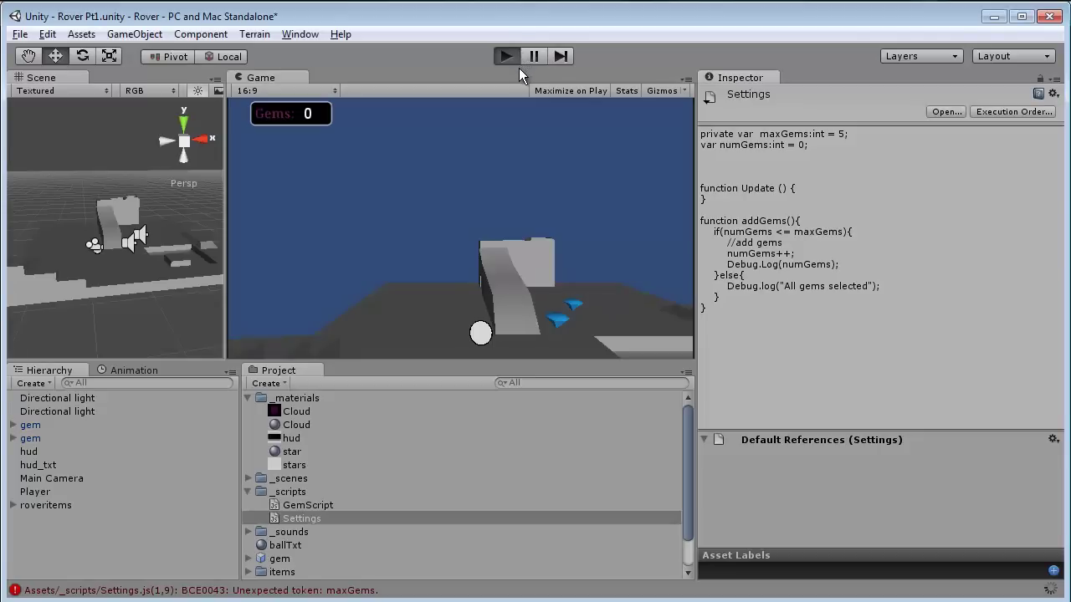
# Play the game, roll the ball to collect gems, then stop the run.
pyautogui.click(512, 58)
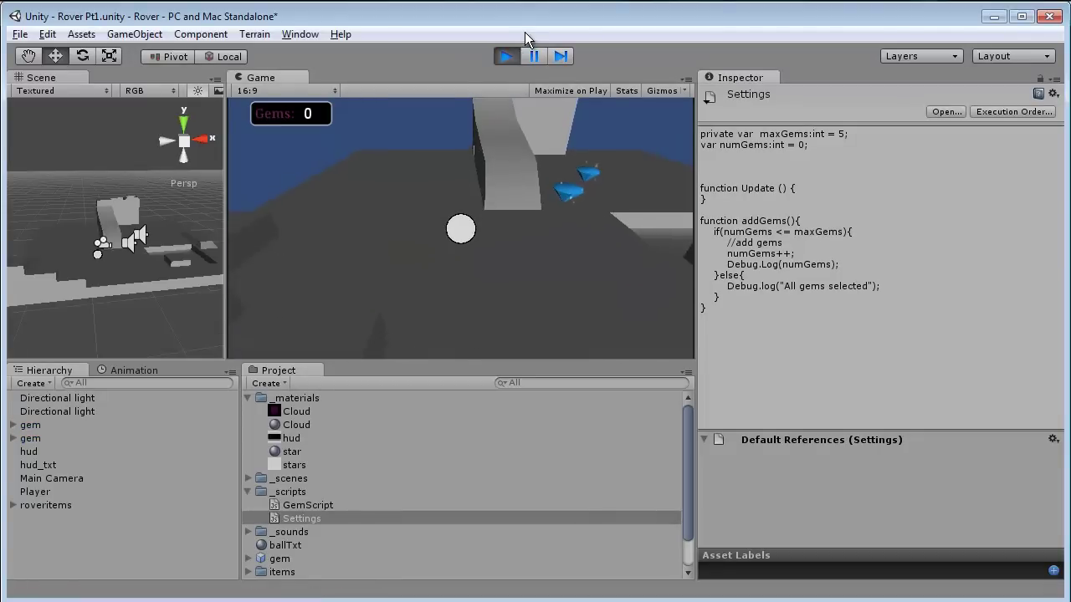
pyautogui.press('Up')
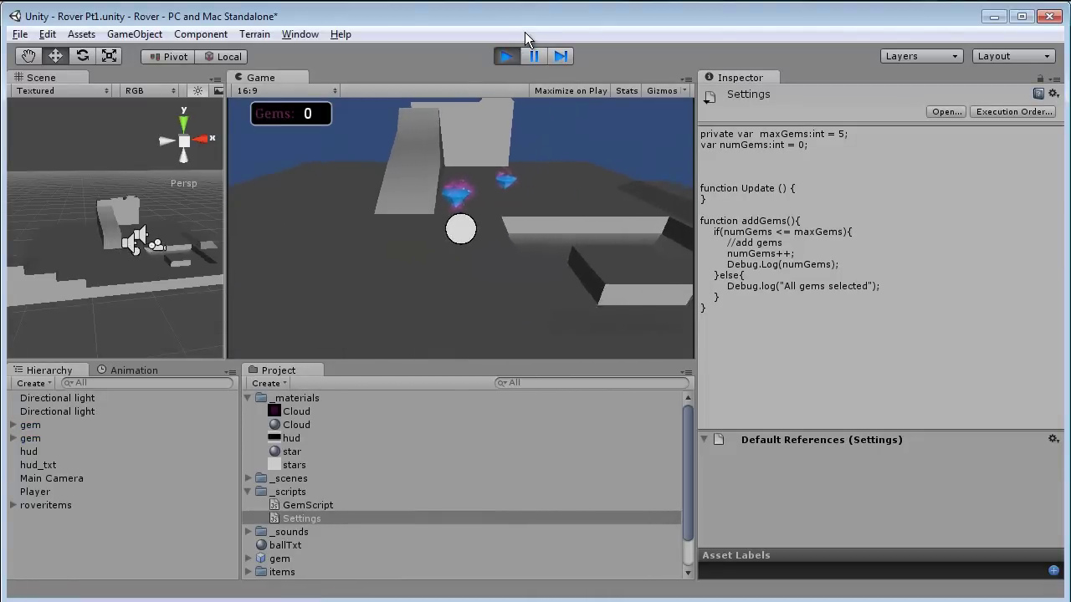
pyautogui.press('Left')
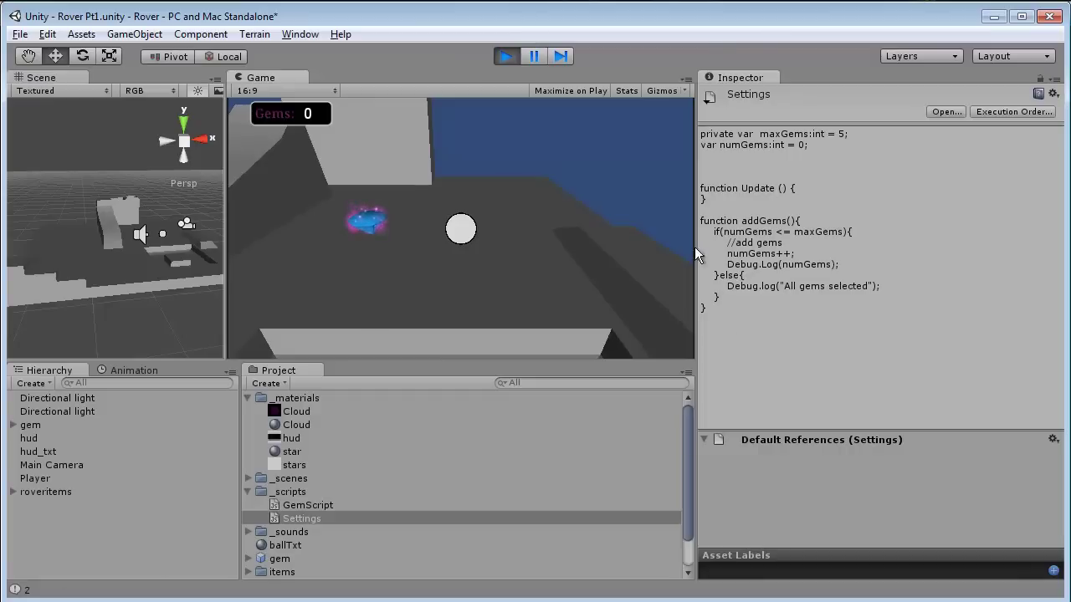
pyautogui.click(506, 56)
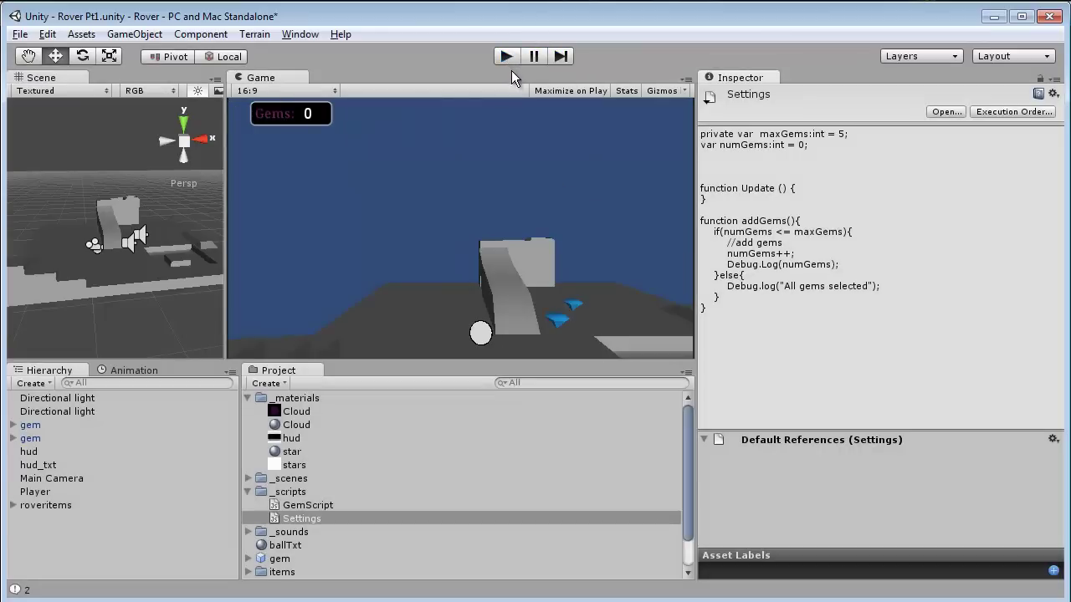
# Open Settings.js and insert one blank line after numGems++ in addGems, then save.
pyautogui.doubleClick(418, 518)
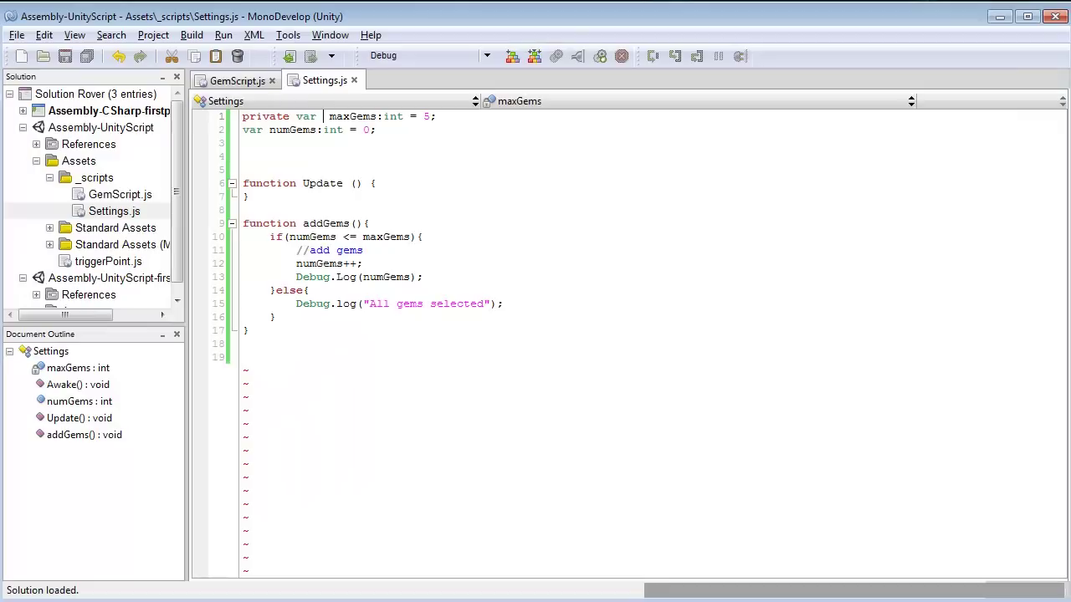
pyautogui.click(376, 266)
pyautogui.click(430, 276)
pyautogui.press('Up')
pyautogui.press('Return')
pyautogui.press('Return')
pyautogui.press('Up')
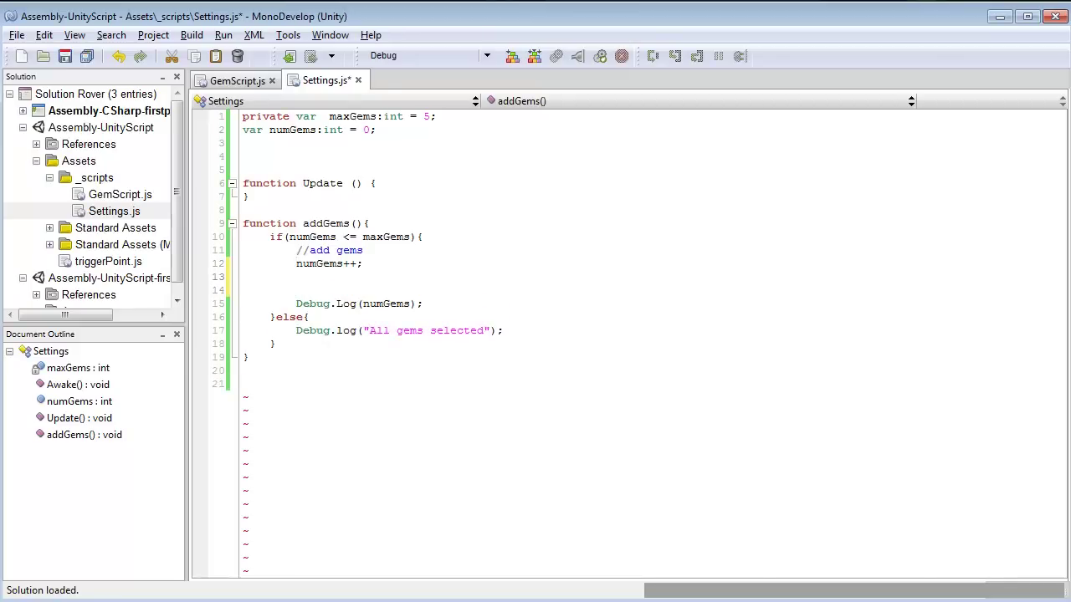
pyautogui.press('Delete')
pyautogui.press('Delete')
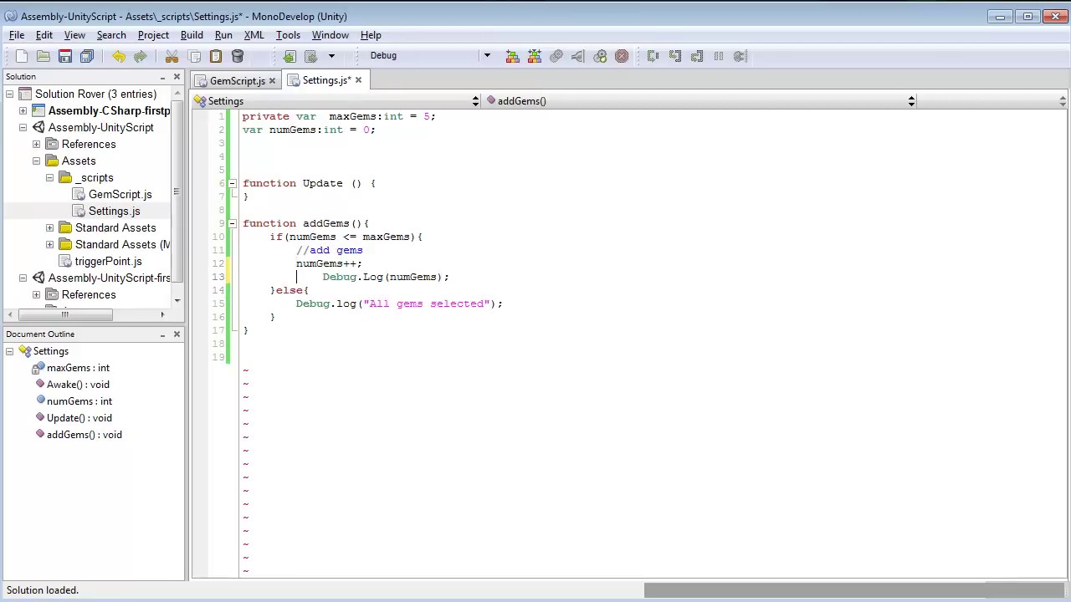
pyautogui.press('Return')
pyautogui.hotkey('ctrl', 's')
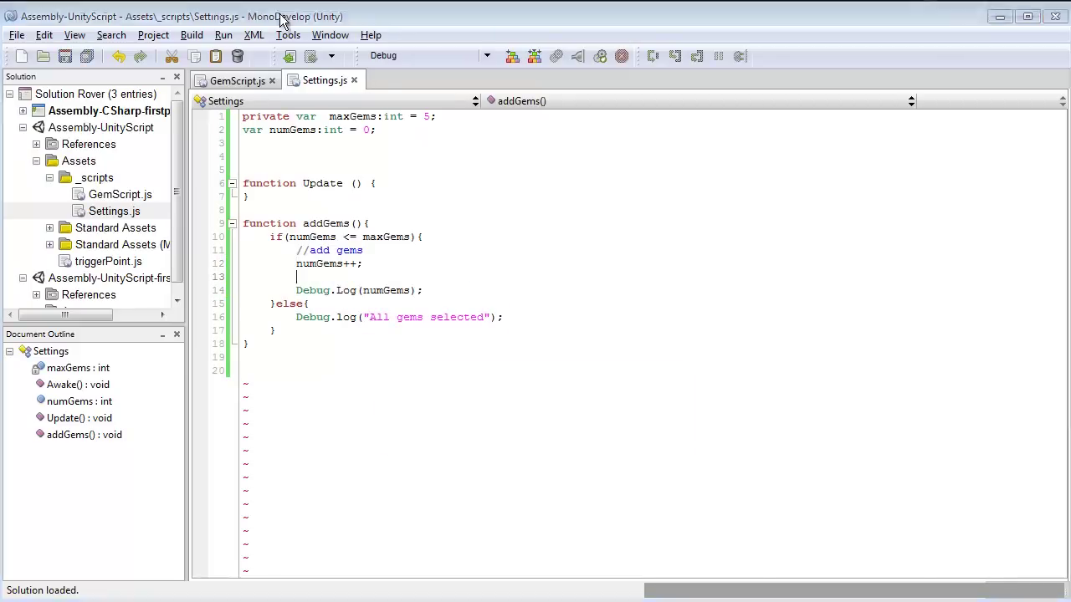
# In Unity, inspect the hud_txt GUIText and Main Camera objects in the Hierarchy.
pyautogui.hotkey('alt', 'Tab')
pyautogui.click(46, 467)
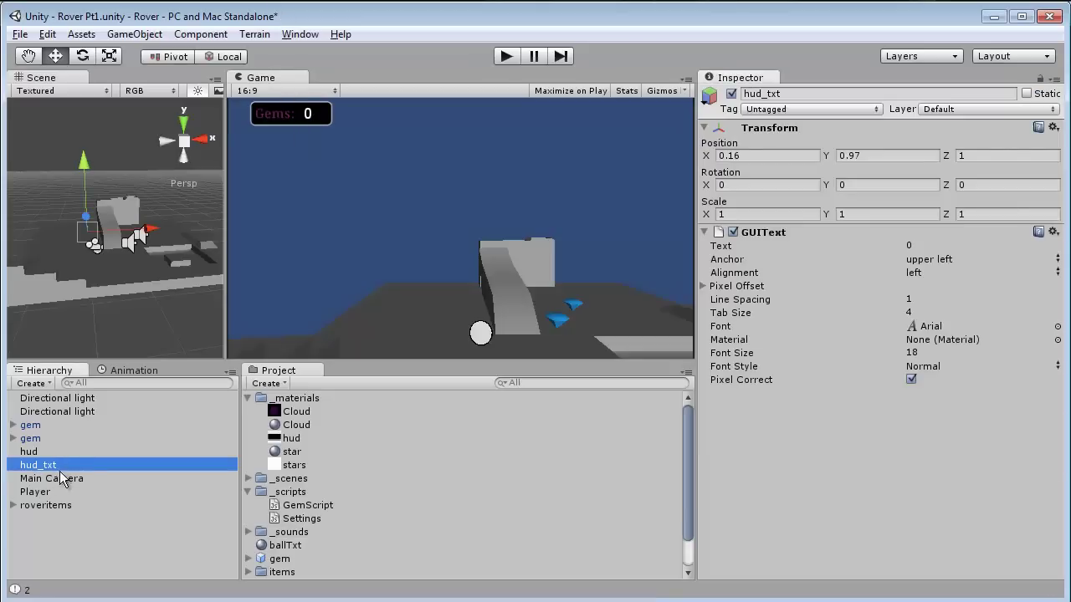
pyautogui.click(53, 479)
pyautogui.click(50, 466)
pyautogui.hotkey('alt', 'Tab')
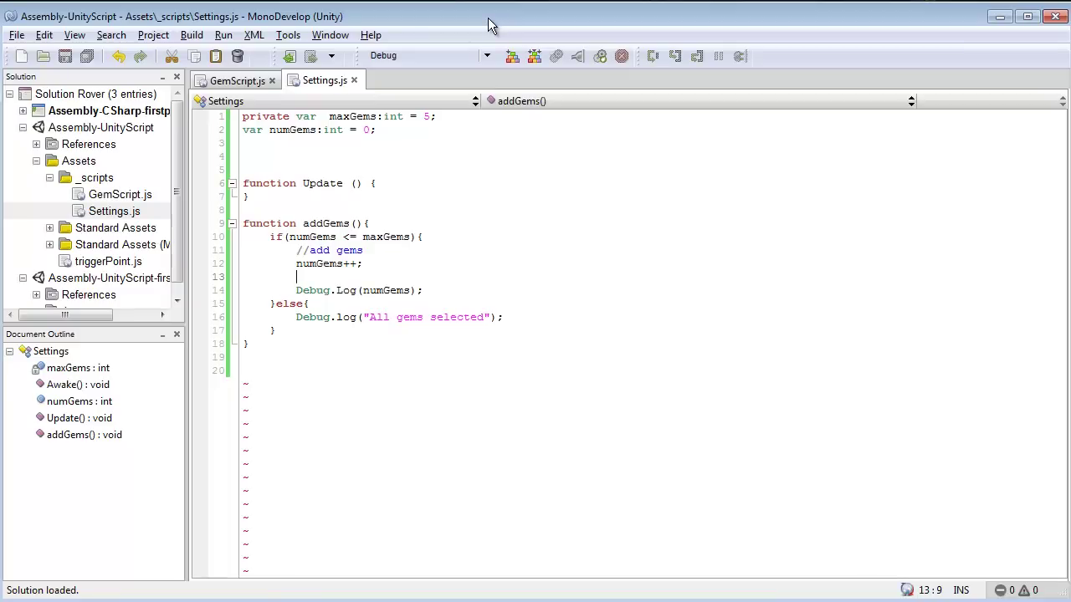
# On line 13, write GameObject.Find("hud_txt").guiText.text using autocomplete.
pyautogui.write('Game')
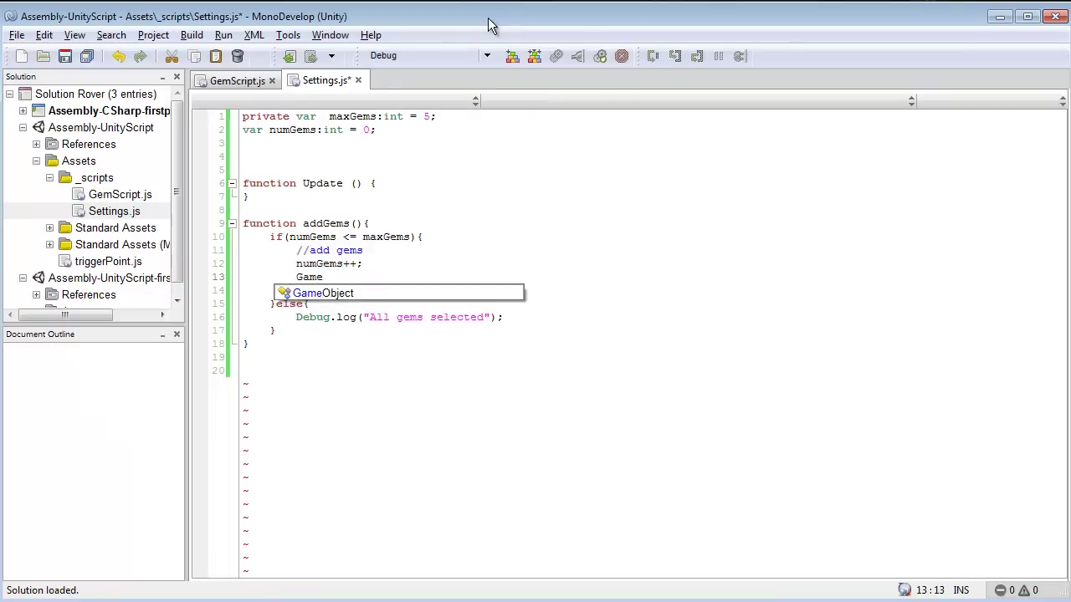
pyautogui.press('Return')
pyautogui.write('.')
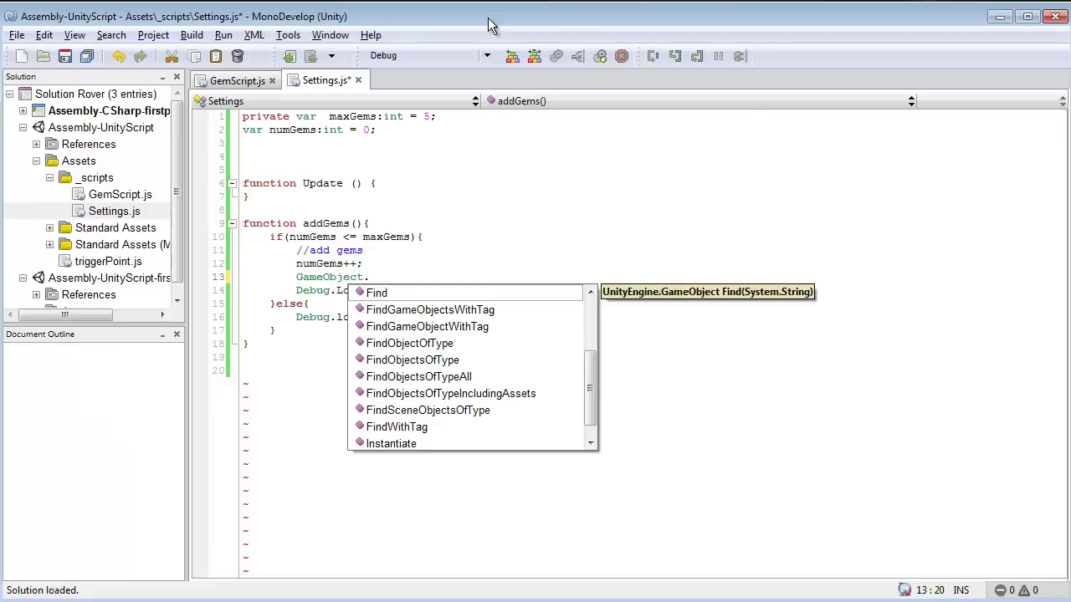
pyautogui.write('Find')
pyautogui.press('Return')
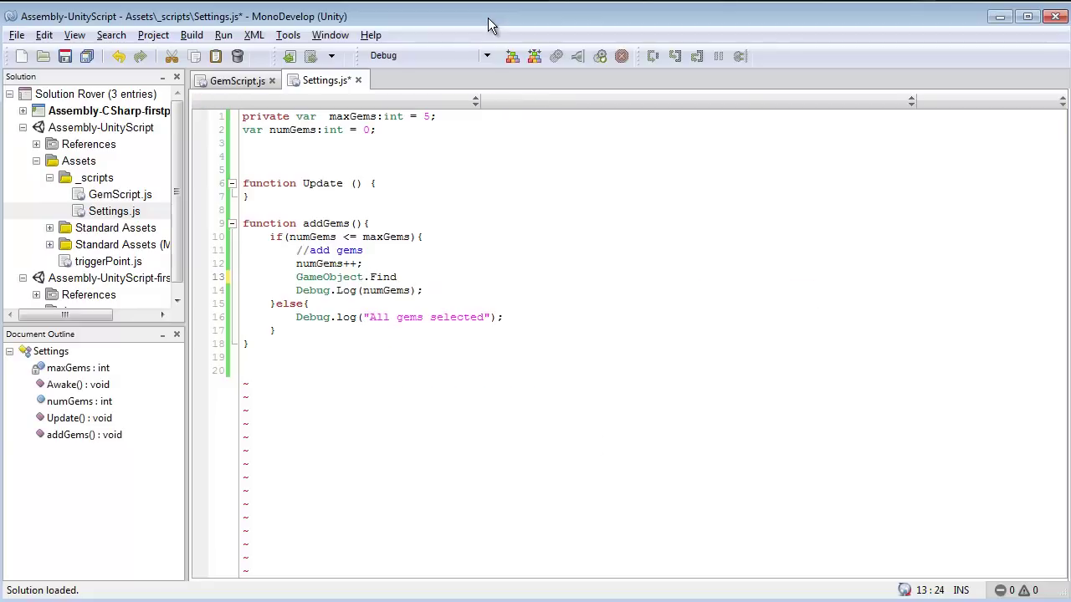
pyautogui.write('(')
pyautogui.write('"')
pyautogui.write('hud_txt')
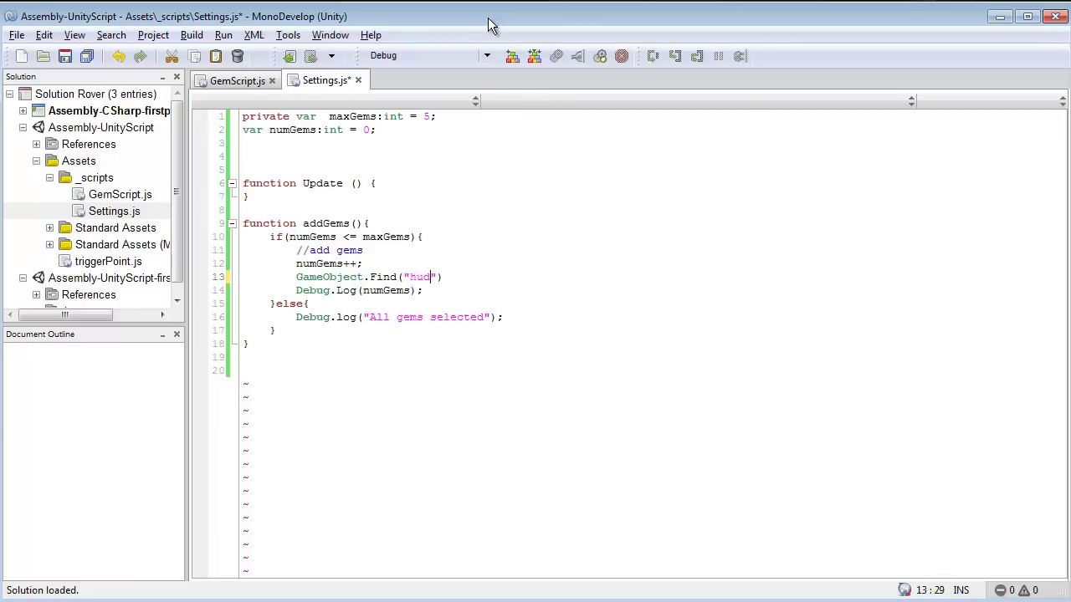
pyautogui.write('").gu')
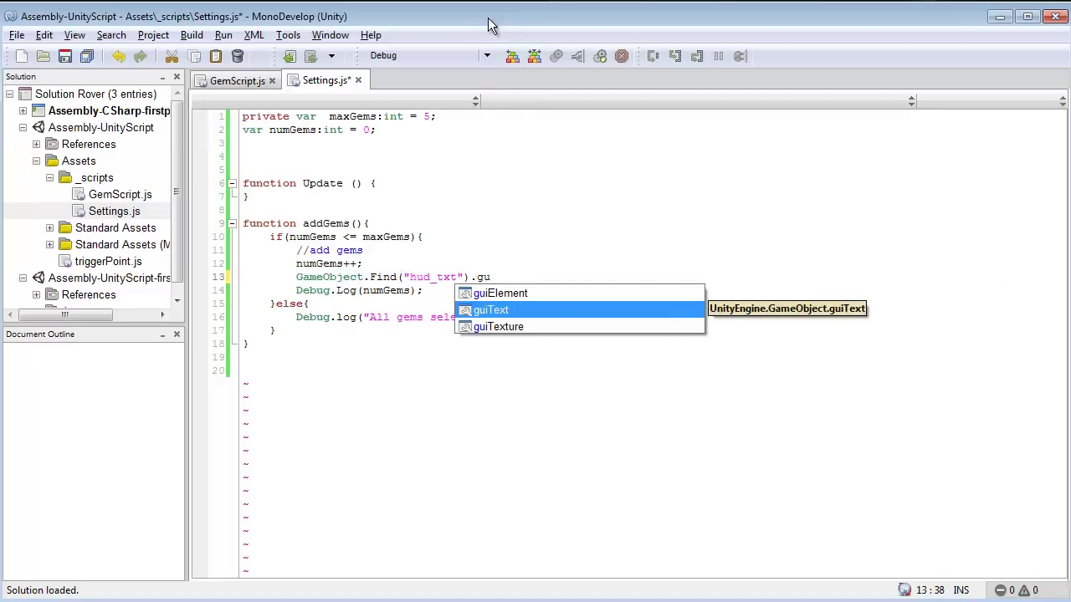
pyautogui.press('Return')
pyautogui.write('.guiT')
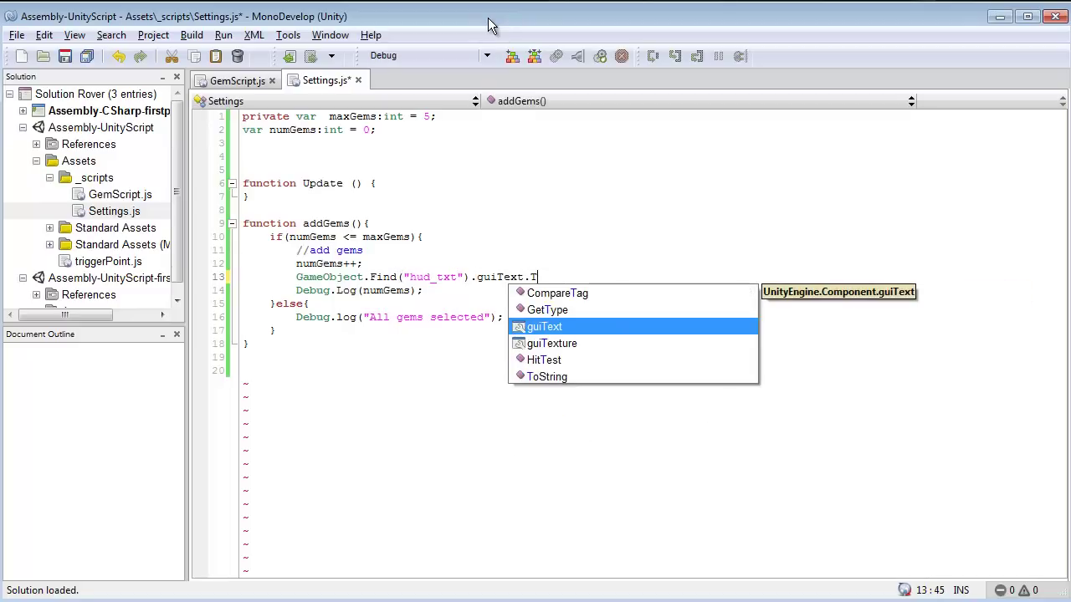
pyautogui.write('e')
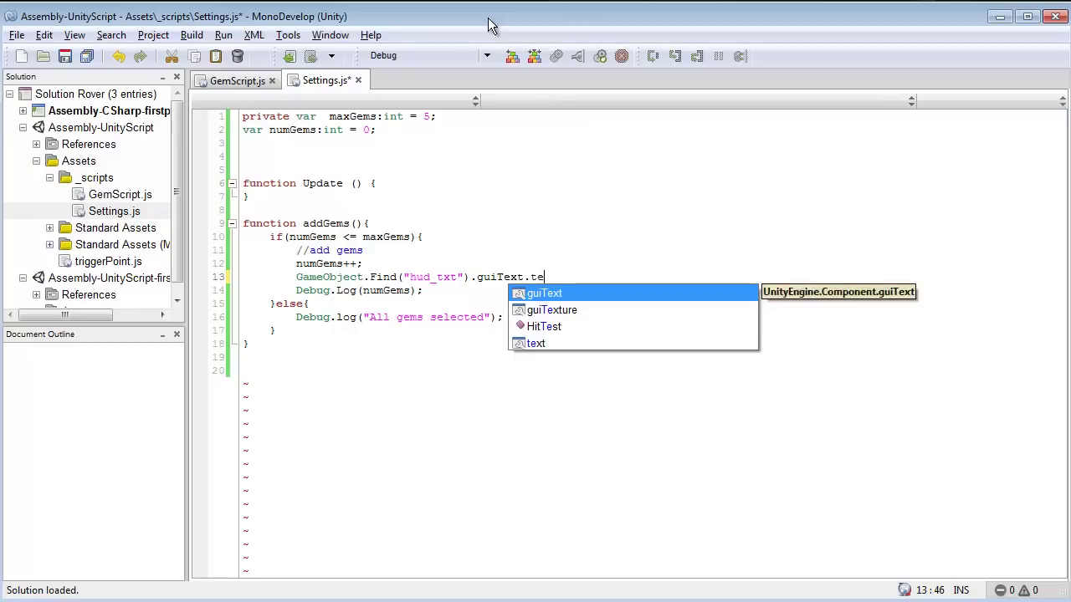
pyautogui.write('x')
pyautogui.press('Return')
# Finish the line with = "" + numGems; by pasting numGems from the Debug.Log line.
pyautogui.write('= "" +')
pyautogui.doubleClick(395, 294)
pyautogui.hotkey('ctrl', 'c')
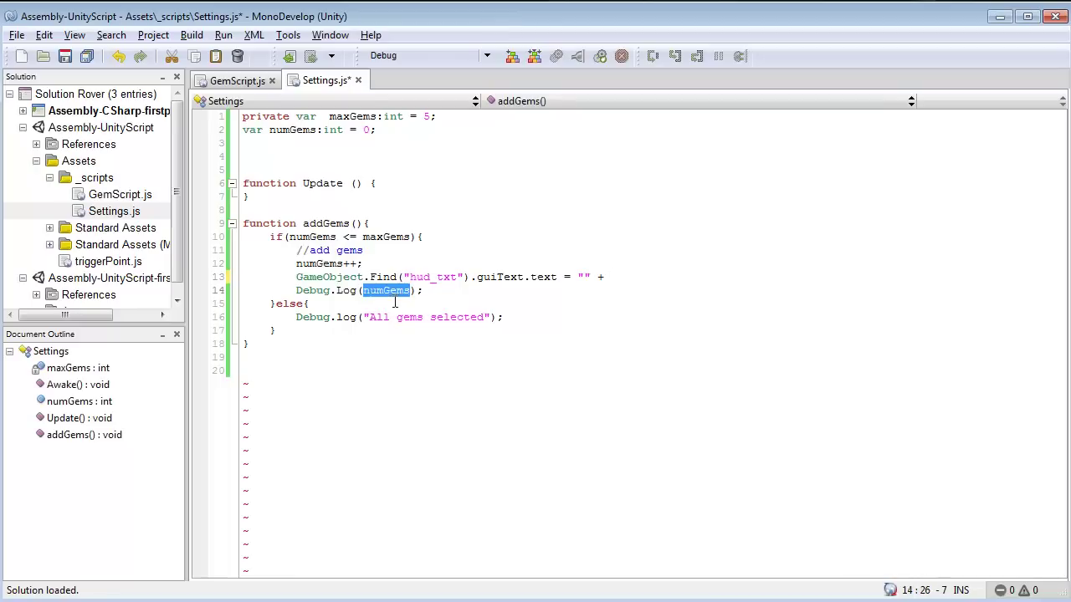
pyautogui.click(652, 281)
pyautogui.hotkey('ctrl', 'v')
pyautogui.write(';')
pyautogui.click(423, 291)
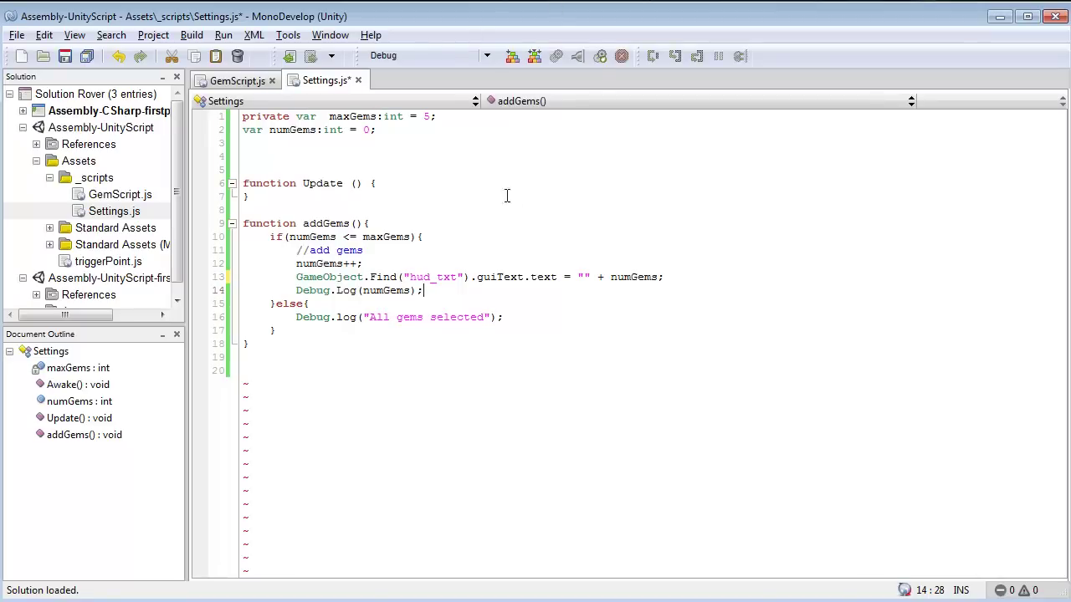
# Remove the empty-string concatenation from line 13 and save Settings.js.
pyautogui.hotkey('ctrl', 's')
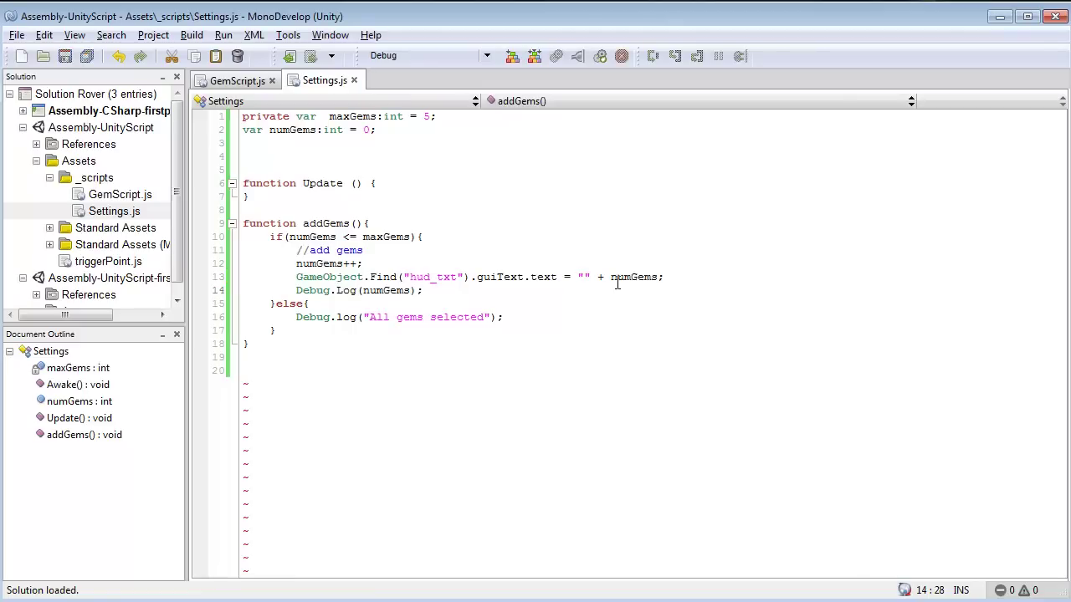
pyautogui.moveTo(578, 277); pyautogui.dragTo(615, 277)
pyautogui.press('BackSpace')
pyautogui.hotkey('ctrl', 's')
pyautogui.hotkey('alt', 'Tab')
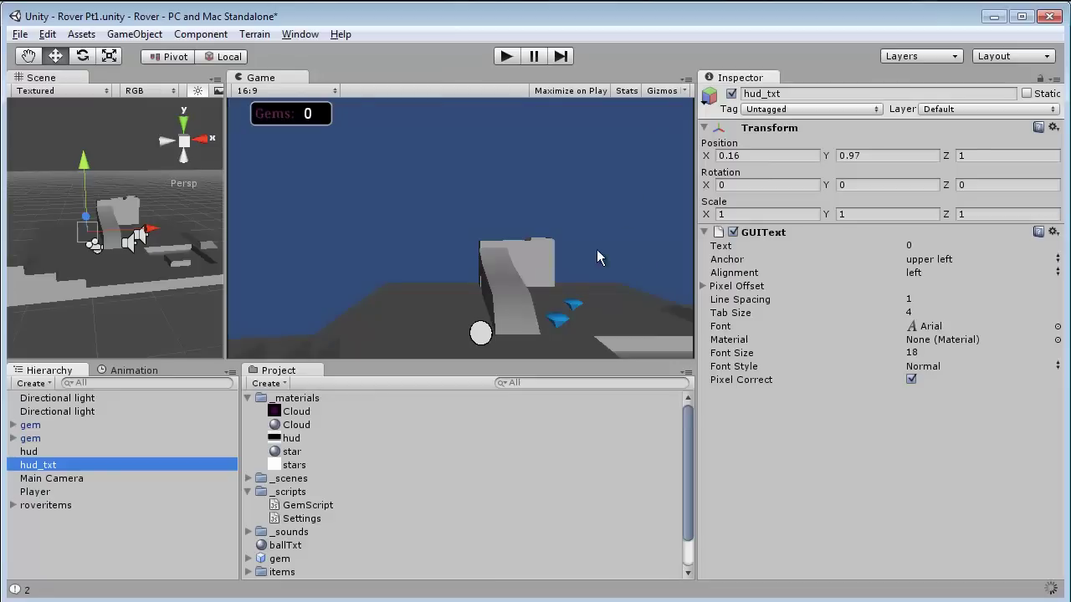
# After Play reports a compile error, restore the "" + before numGems and save.
pyautogui.click(506, 56)
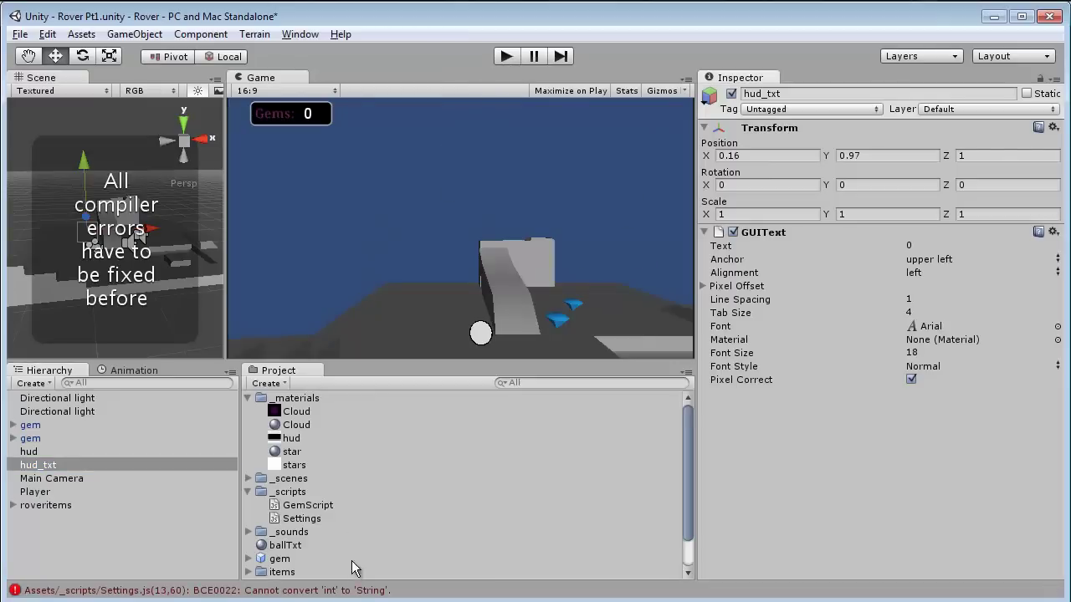
pyautogui.doubleClick(365, 589)
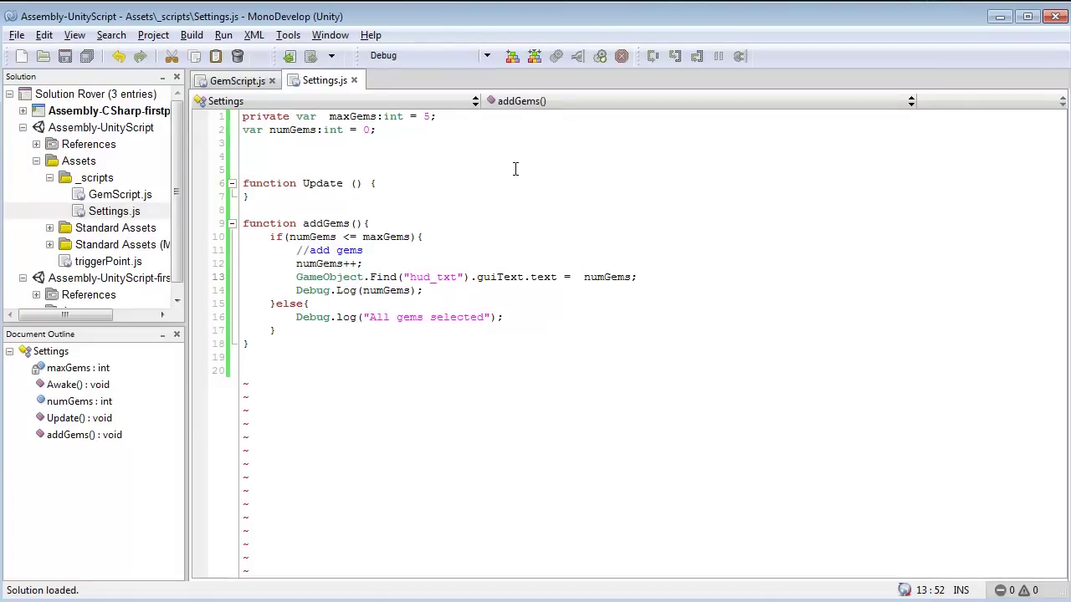
pyautogui.write('+')
pyautogui.write('""')
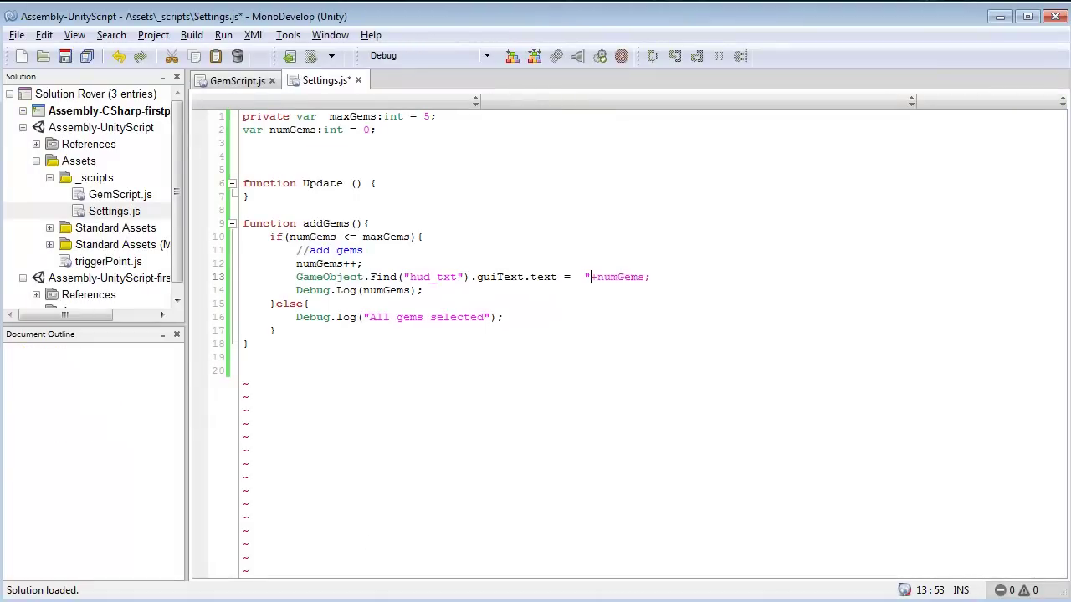
pyautogui.press('Right')
pyautogui.hotkey('ctrl', 's')
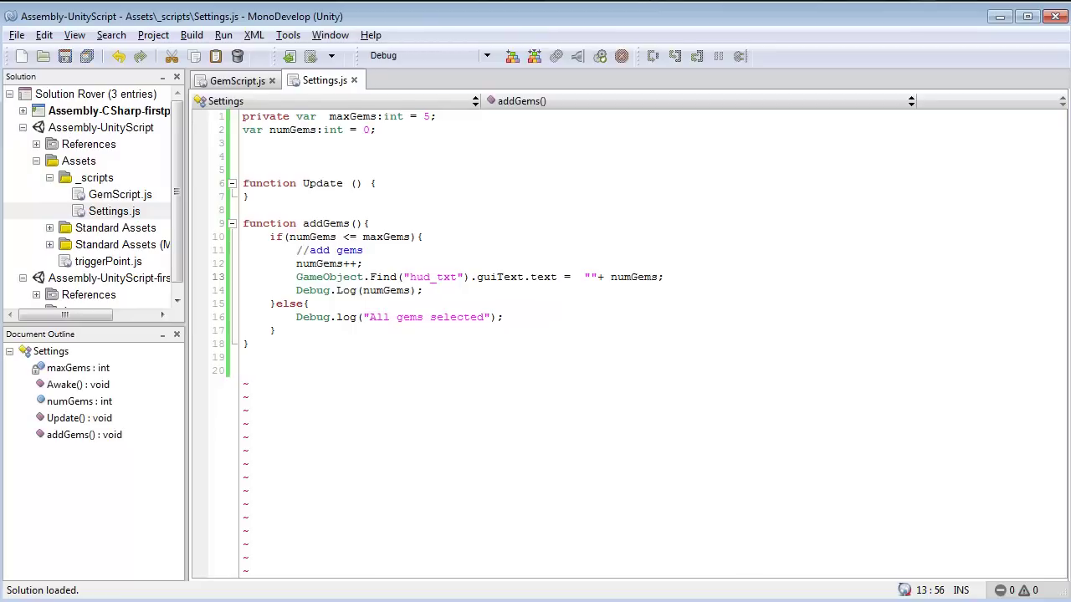
# Play-test the game, rolling the ball to collect two gems, then stop.
pyautogui.hotkey('alt', 'Tab')
pyautogui.click(507, 58)
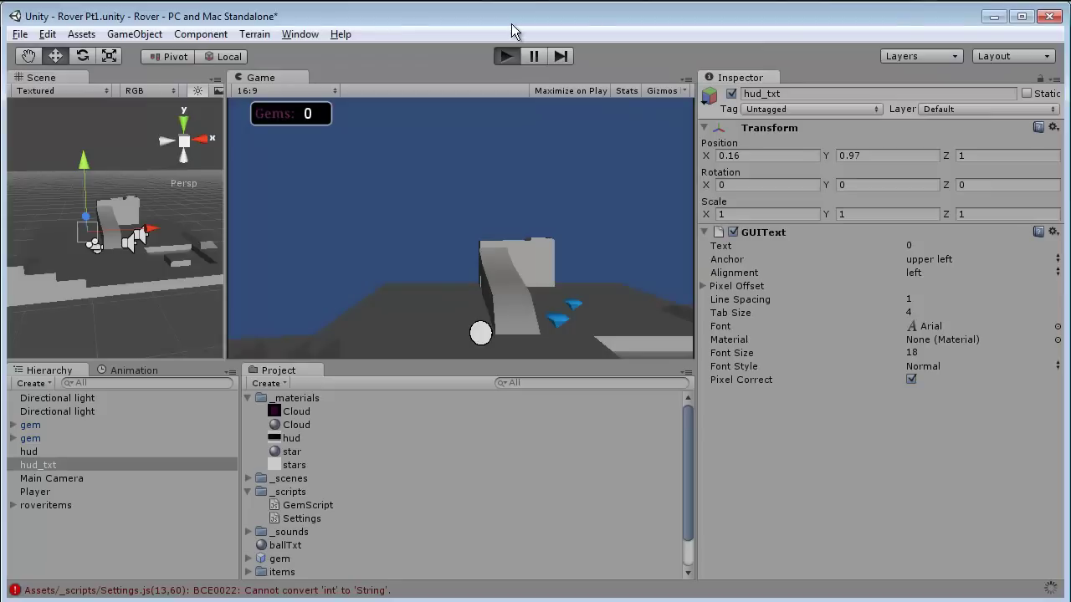
pyautogui.press('Up')
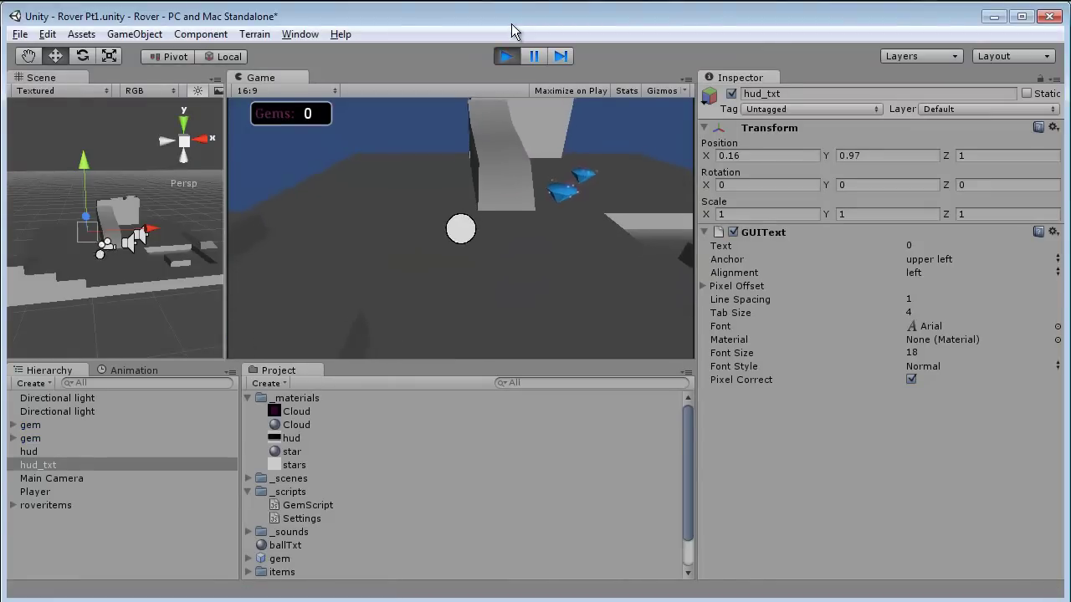
pyautogui.press('Right')
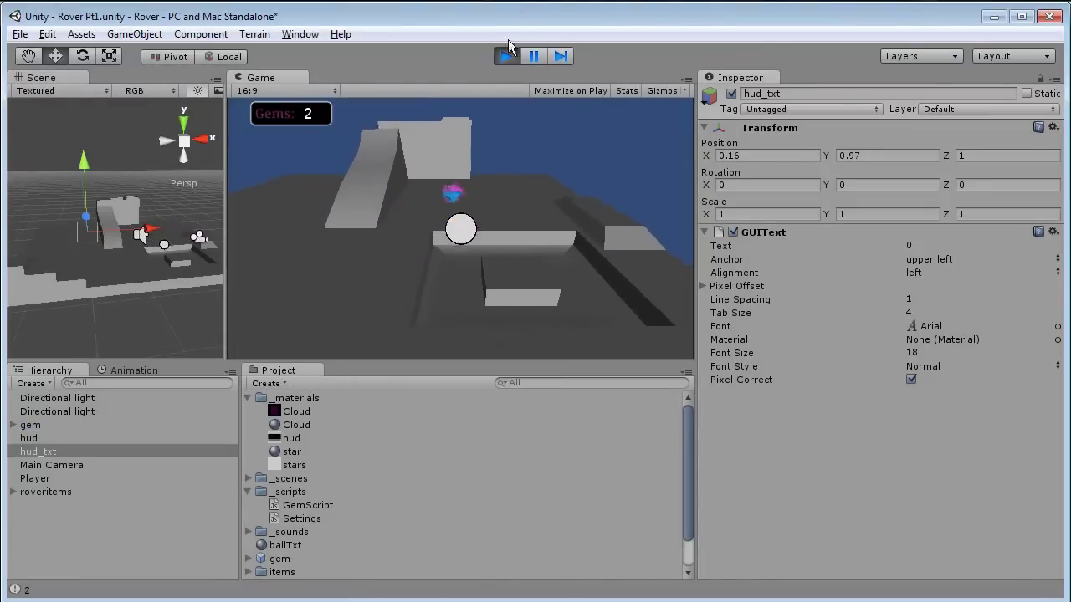
pyautogui.click(506, 56)
# Delete the numGems Debug.Log line and the //add gems comment, then save.
pyautogui.hotkey('alt', 'Tab')
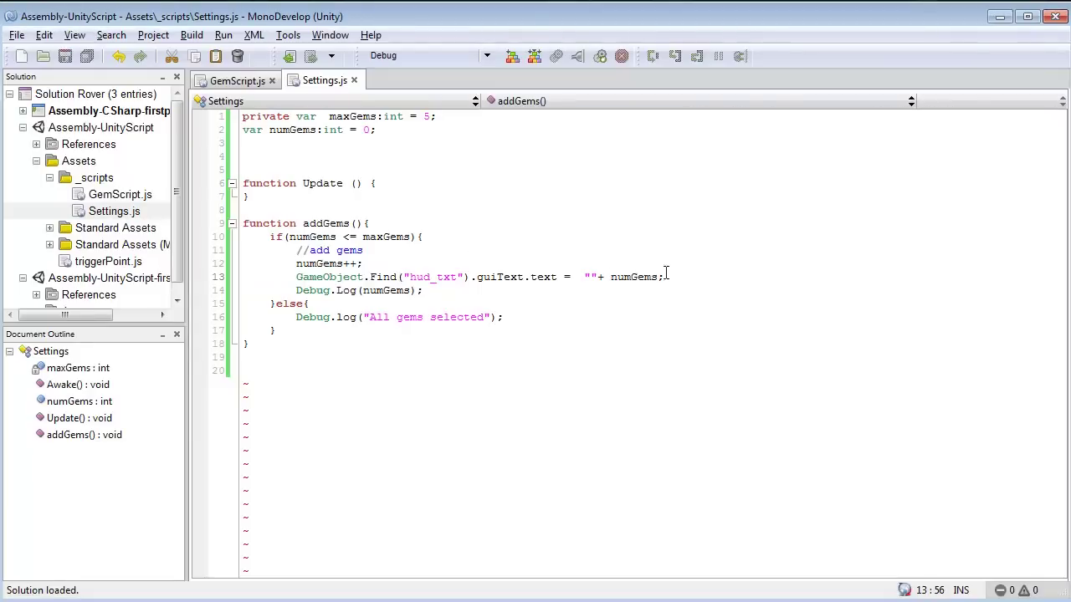
pyautogui.moveTo(425, 291); pyautogui.dragTo(282, 293)
pyautogui.press('Delete')
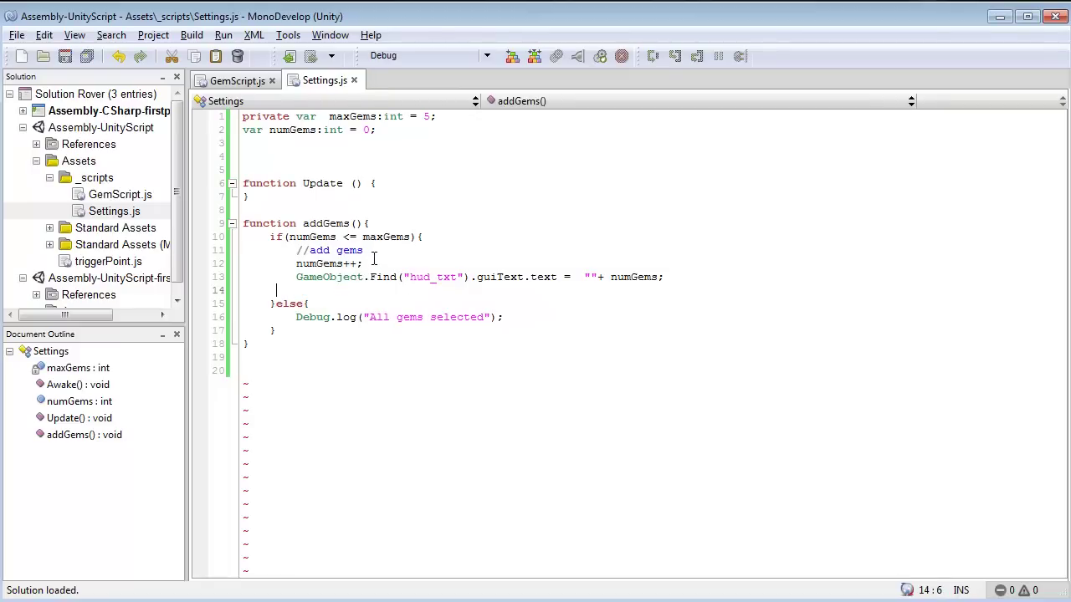
pyautogui.moveTo(374, 256); pyautogui.dragTo(284, 252)
pyautogui.press('Delete')
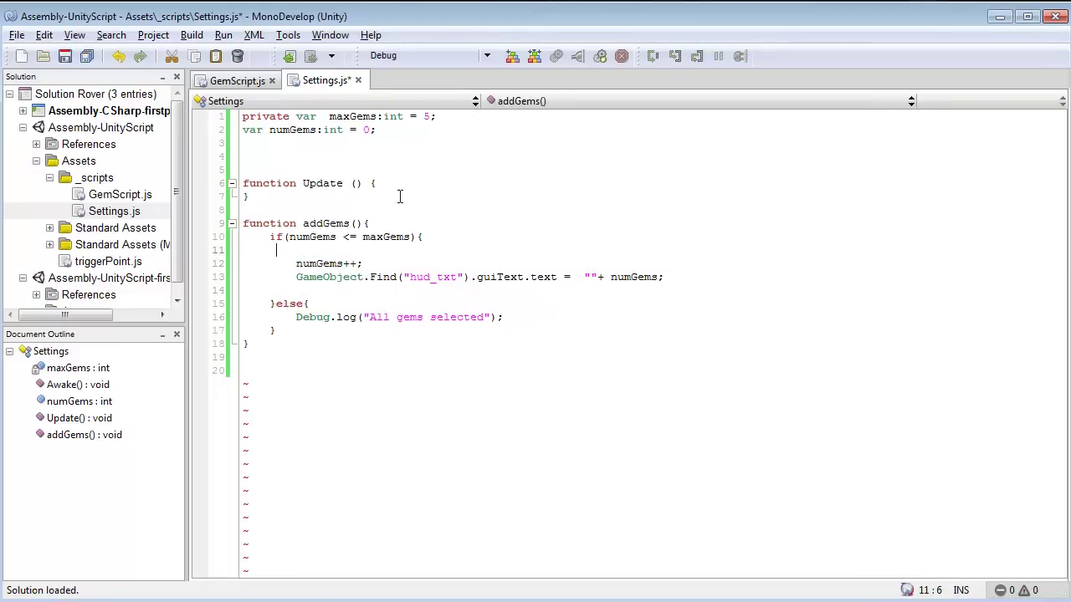
pyautogui.press('Delete')
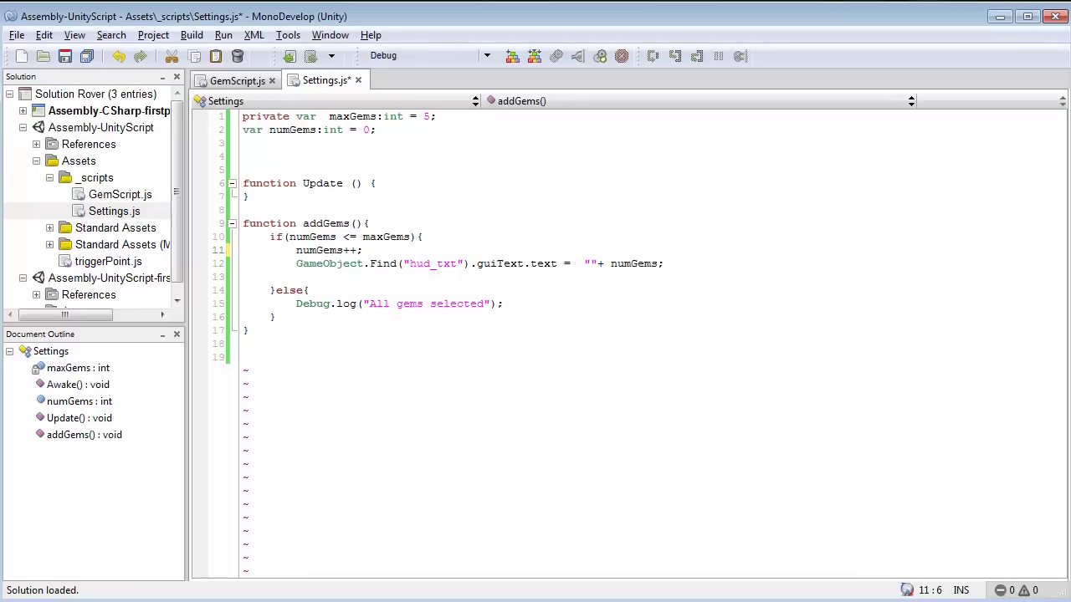
pyautogui.hotkey('ctrl', 's')
# Cut the GameObject.Find("hud_txt").guiText line out of addGems.
pyautogui.moveTo(665, 264); pyautogui.dragTo(298, 266)
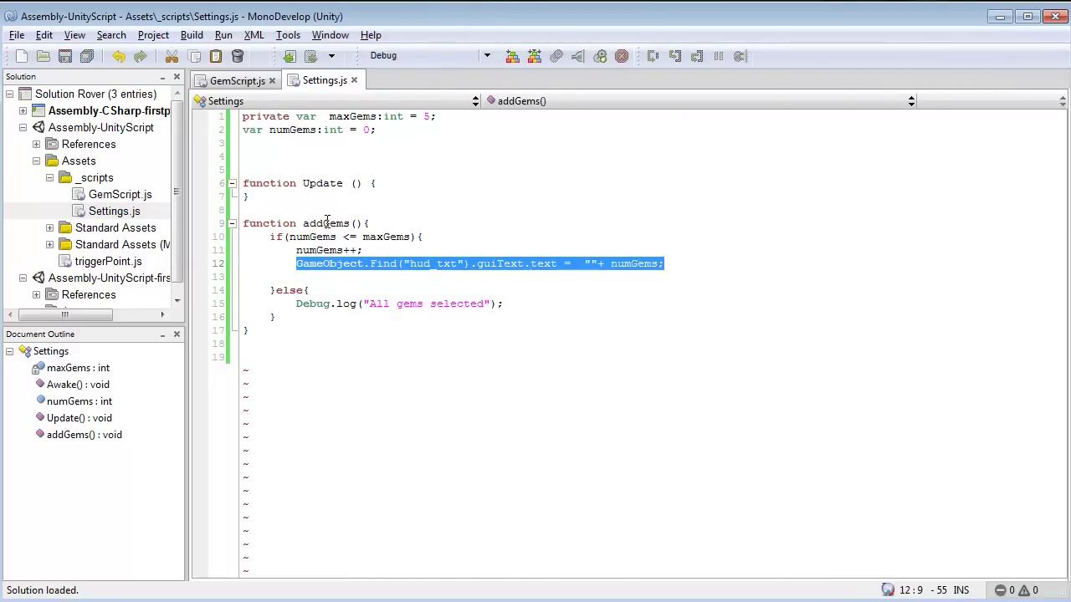
pyautogui.hotkey('ctrl', 'x')
pyautogui.click(334, 157)
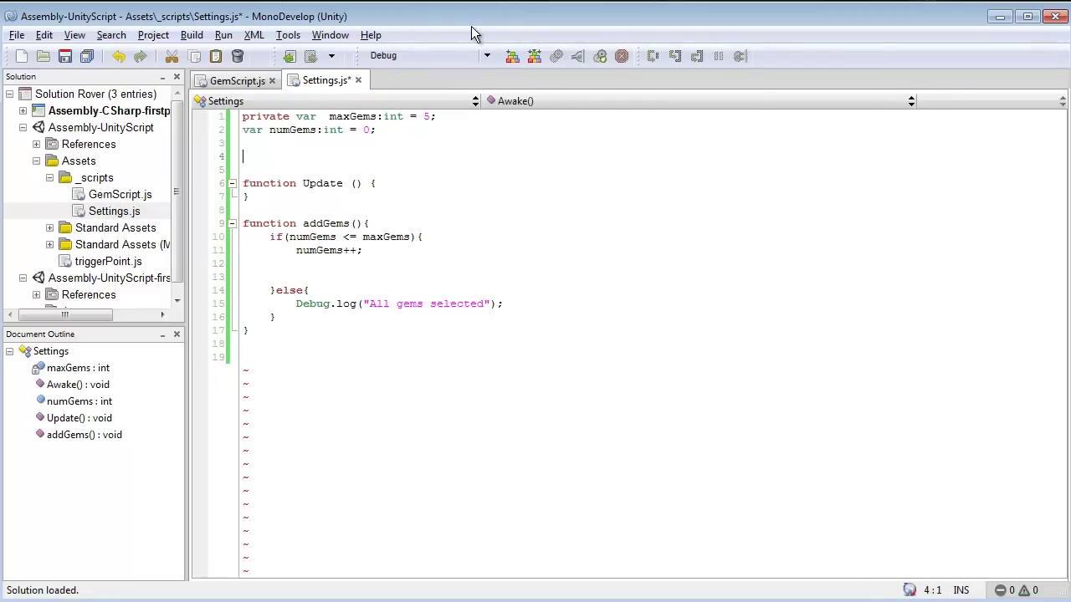
# Declare var hText:GameObject; on line 4.
pyautogui.write('var')
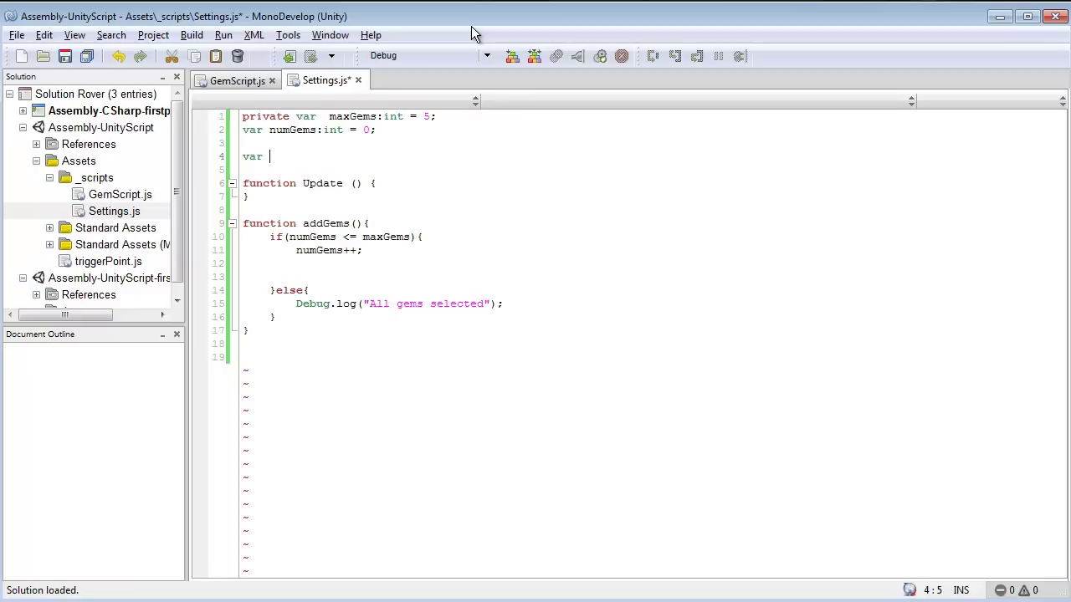
pyautogui.write('hText')
pyautogui.press('BackSpace')
pyautogui.press('BackSpace')
pyautogui.press('BackSpace')
pyautogui.write(':gam')
pyautogui.press('BackSpace')
pyautogui.press('BackSpace')
pyautogui.press('BackSpace')
pyautogui.write('Game')
pyautogui.press('Return')
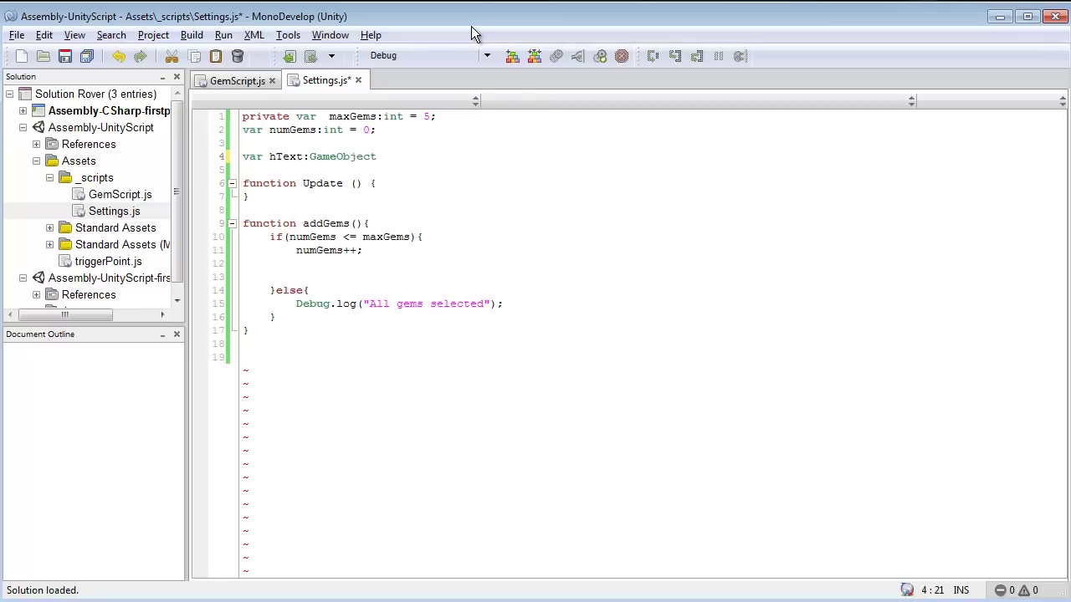
pyautogui.write(';')
pyautogui.press('Return')
pyautogui.press('Return')
pyautogui.press('Return')
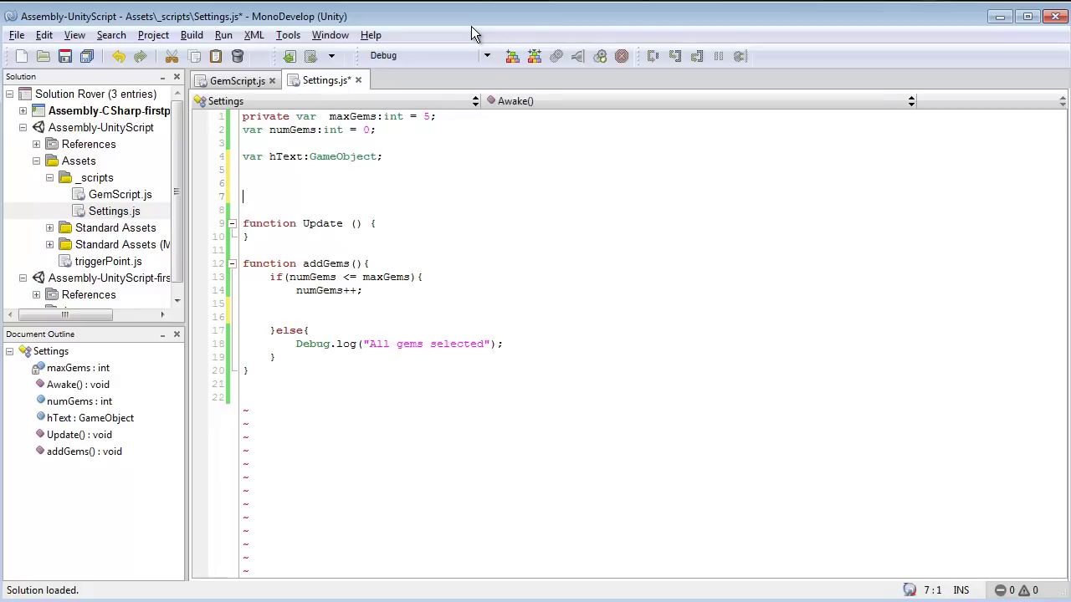
# Add a function Awake(){} and paste the HUD-update line inside it.
pyautogui.write('function ')
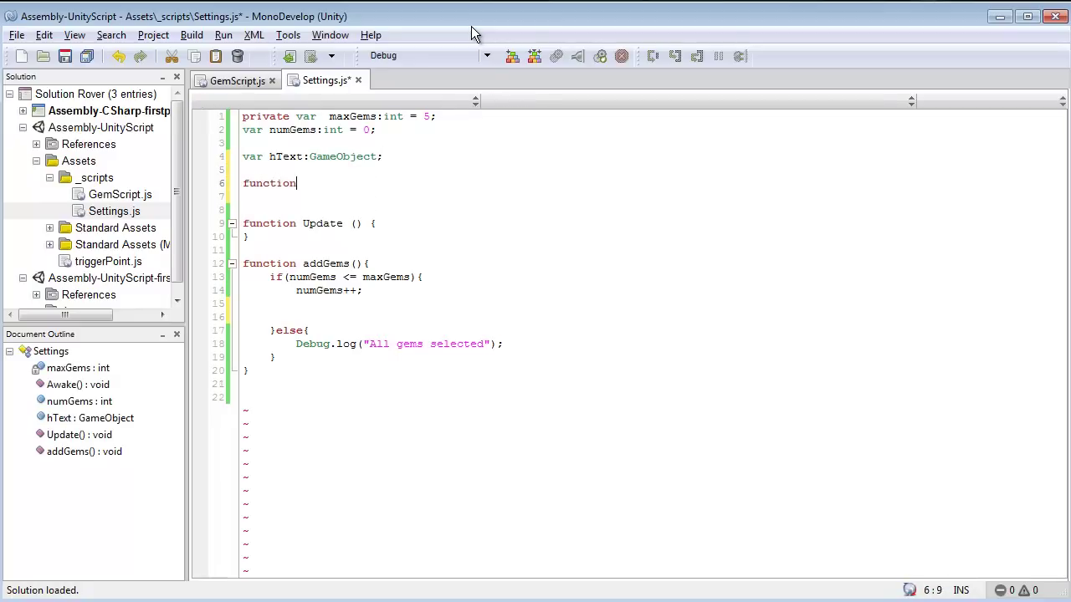
pyautogui.write('Awake (){')
pyautogui.press('Return')
pyautogui.press('Return')
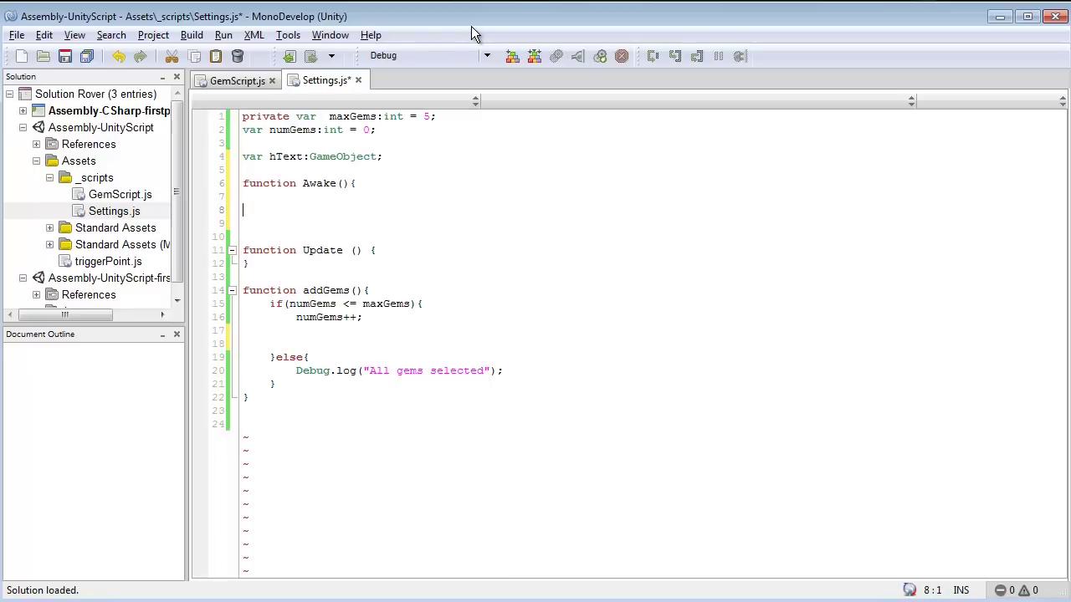
pyautogui.write('}')
pyautogui.press('Up')
pyautogui.hotkey('ctrl', 'v')
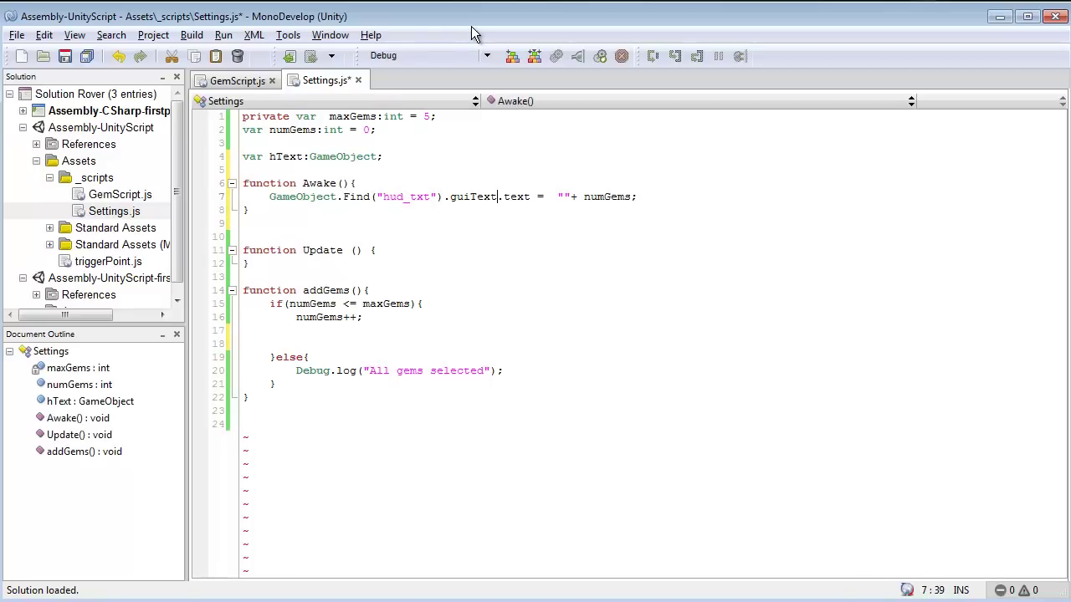
# Split out the Find call into hText = GameObject.Find("hud_txt"); in Awake.
pyautogui.press('Left')
pyautogui.press('Left')
pyautogui.press('Left')
pyautogui.press('Up')
pyautogui.press('Up')
pyautogui.press('Down')
pyautogui.press('Down')
pyautogui.hotkey('shift', 'Left')
pyautogui.hotkey('shift', 'Left')
pyautogui.hotkey('shift', 'Left')
pyautogui.hotkey('shift', 'Left')
pyautogui.hotkey('shift', 'Left')
pyautogui.hotkey('shift', 'Left')
pyautogui.hotkey('shift', 'Left')
pyautogui.hotkey('shift', 'Left')
pyautogui.hotkey('shift', 'Left')
pyautogui.hotkey('shift', 'Left')
pyautogui.hotkey('shift', 'Left')
pyautogui.hotkey('shift', 'Left')
pyautogui.hotkey('shift', 'Left')
pyautogui.hotkey('shift', 'Left')
pyautogui.hotkey('shift', 'Left')
pyautogui.hotkey('shift', 'Left')
pyautogui.hotkey('shift', 'Left')
pyautogui.hotkey('shift', 'Left')
pyautogui.hotkey('shift', 'Left')
pyautogui.hotkey('shift', 'Left')
pyautogui.hotkey('shift', 'Left')
pyautogui.hotkey('shift', 'Left')
pyautogui.hotkey('shift', 'Left')
pyautogui.hotkey('shift', 'Left')
pyautogui.hotkey('shift', 'Left')
pyautogui.hotkey('shift', 'Left')
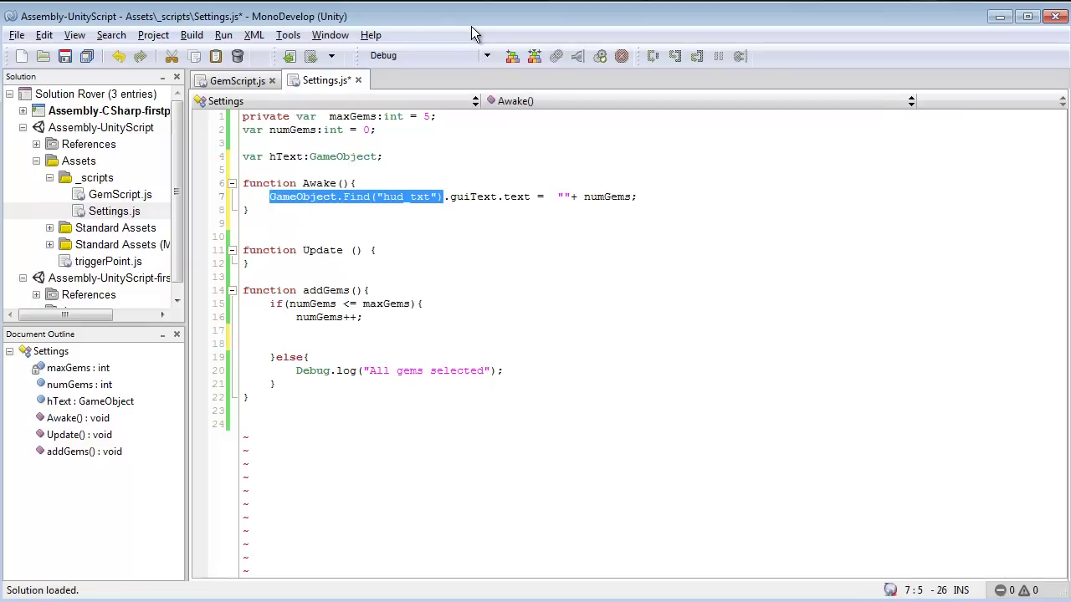
pyautogui.press('BackSpace')
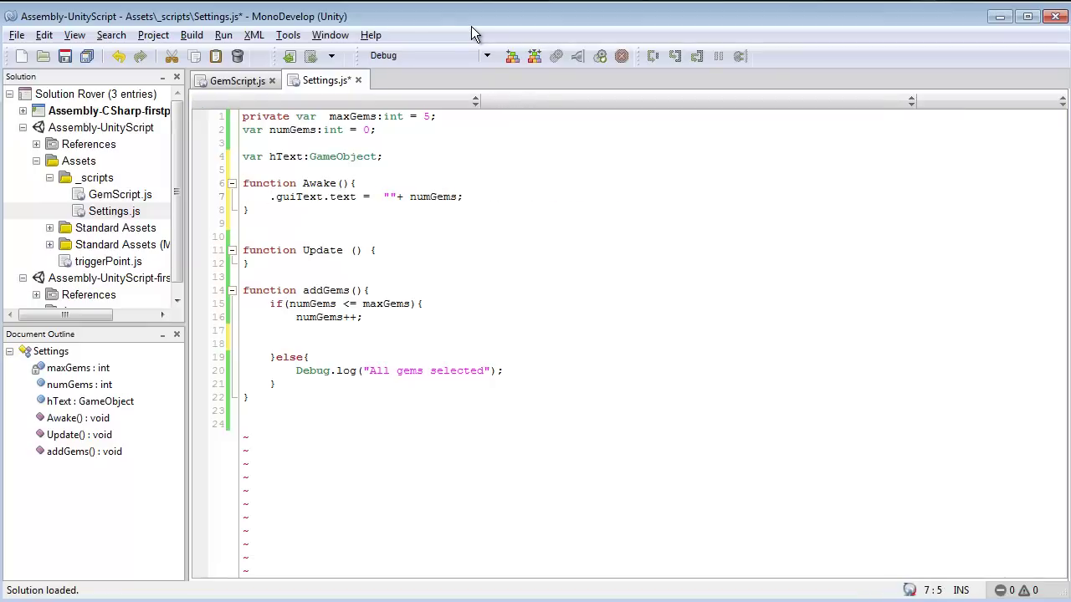
pyautogui.press('Return')
pyautogui.press('Up')
pyautogui.write('hText =')
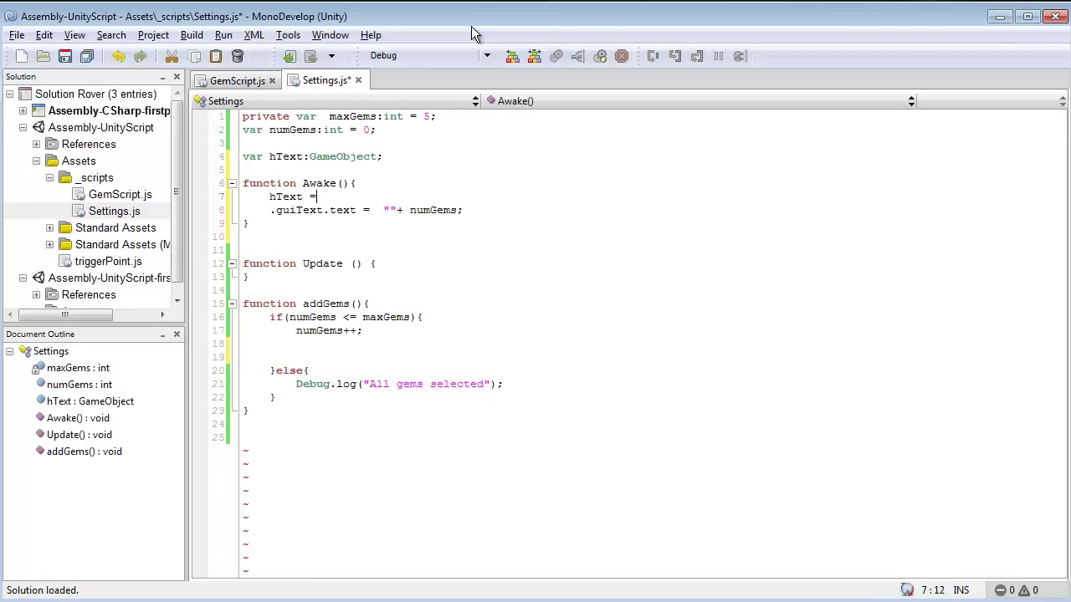
pyautogui.hotkey('ctrl', 'v')
# Prefix the text line with hText so it reads hText.guiText.text, and save.
pyautogui.press('Down')
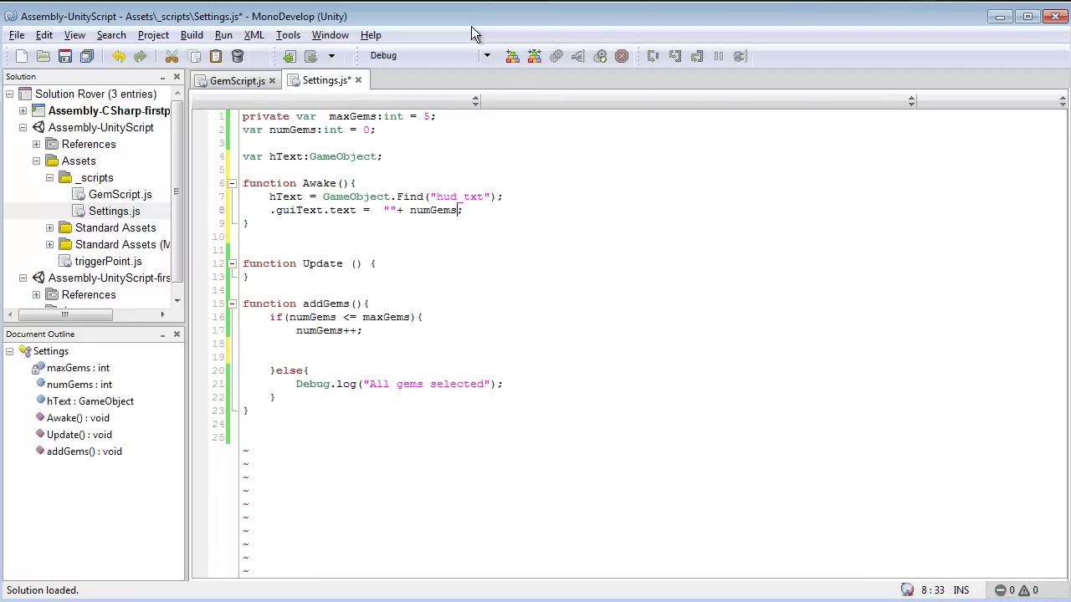
pyautogui.press('Home')
pyautogui.press('Up')
pyautogui.hotkey('ctrl', 'Right')
pyautogui.hotkey('shift', 'Left')
pyautogui.hotkey('shift', 'Left')
pyautogui.hotkey('shift', 'Left')
pyautogui.hotkey('shift', 'Left')
pyautogui.hotkey('shift', 'Left')
pyautogui.hotkey('ctrl', 'c')
pyautogui.press('Down')
pyautogui.hotkey('ctrl', 'v')
pyautogui.hotkey('ctrl', 's')
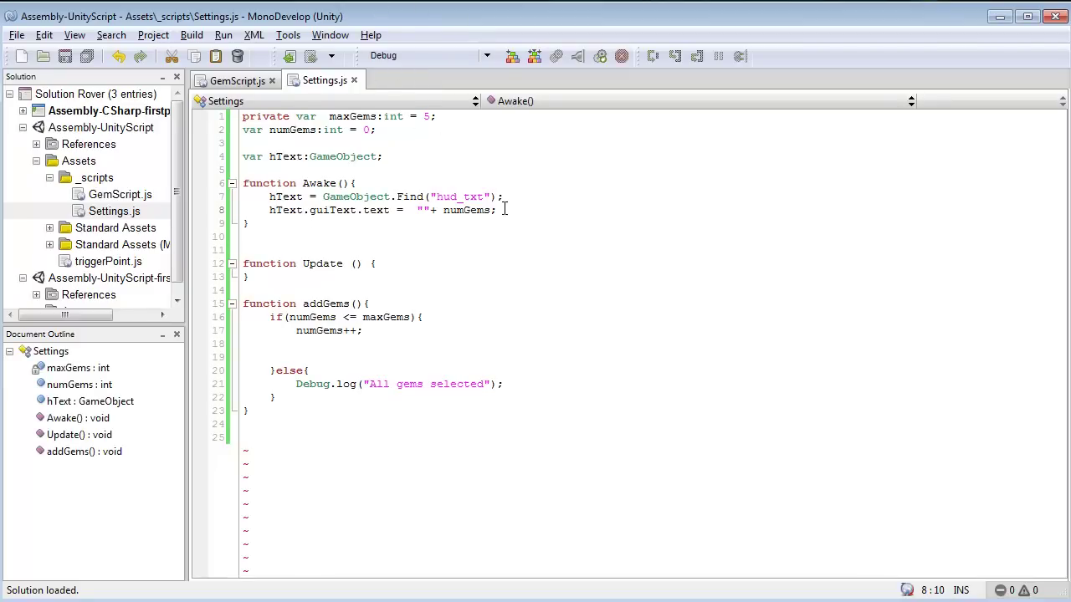
# Review the maxGems and numGems declarations and the GemScript.js code.
pyautogui.click(376, 118)
pyautogui.click(364, 130)
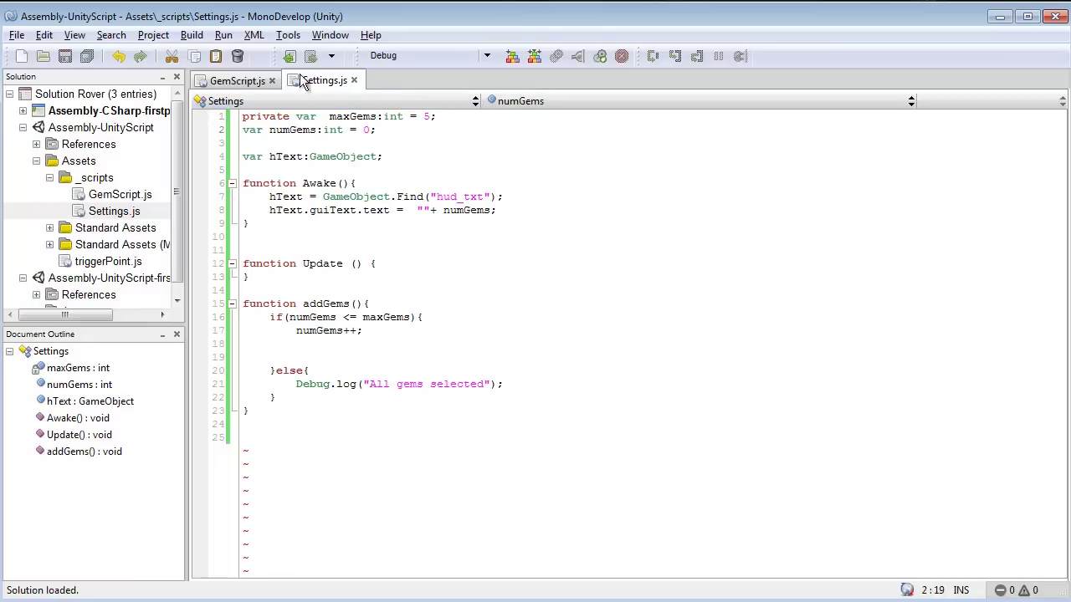
pyautogui.click(244, 81)
# In Unity, set the hud_txt GUIText Text to 50.
pyautogui.click(303, 80)
pyautogui.hotkey('alt', 'Tab')
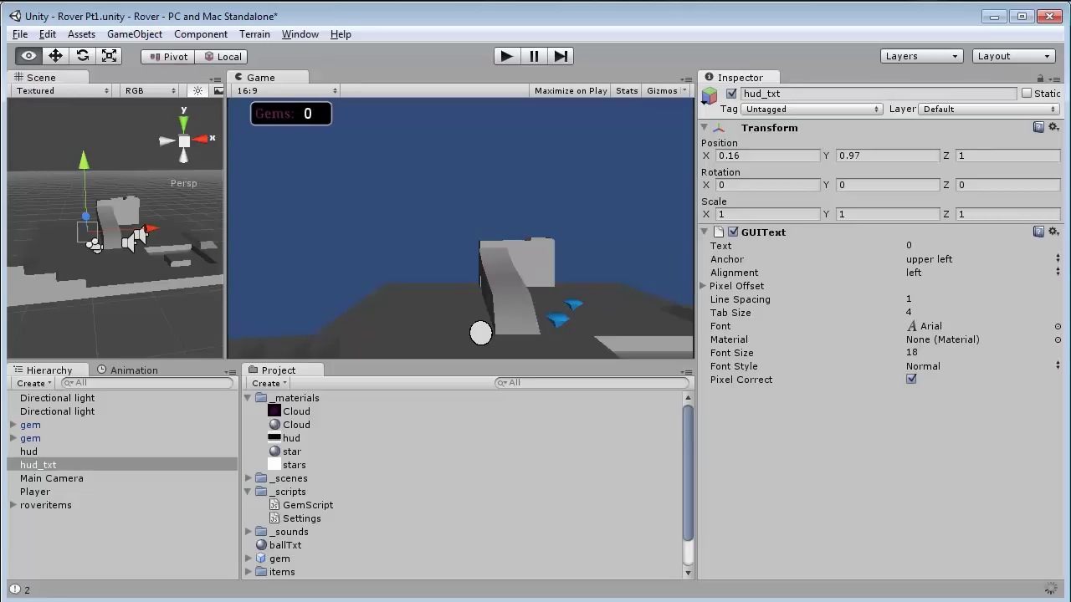
pyautogui.click(914, 245)
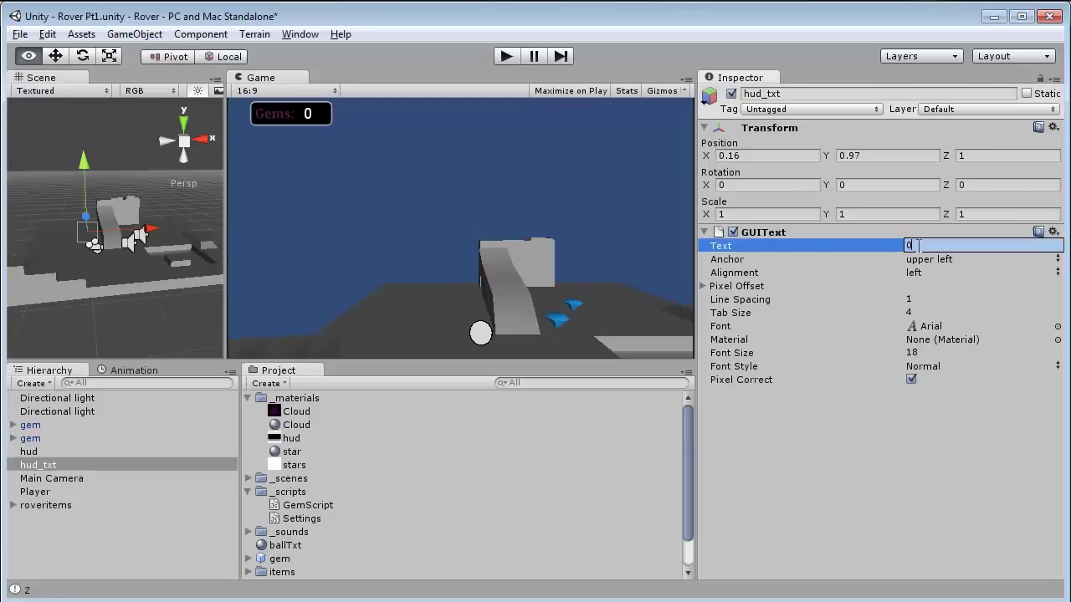
pyautogui.write('50')
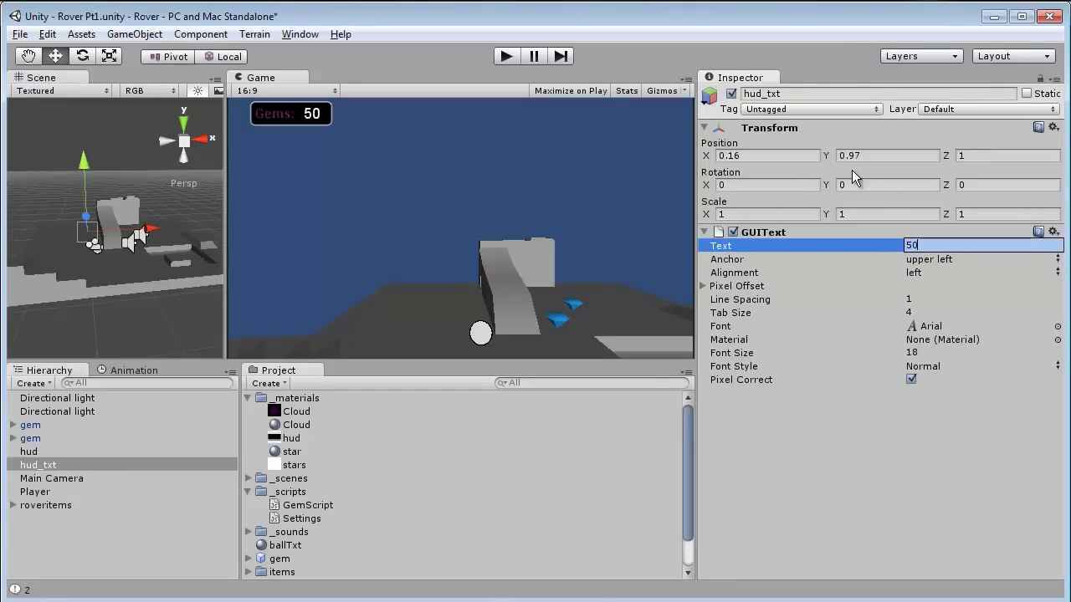
pyautogui.press('Return')
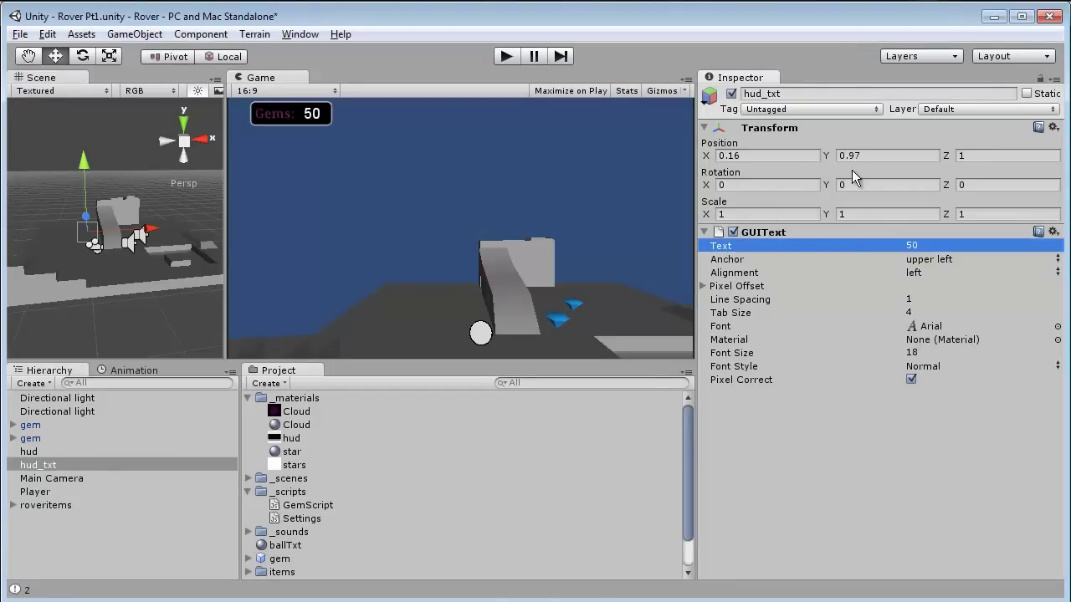
# Run and stop a play test, then return to Settings.js in MonoDevelop.
pyautogui.click(506, 56)
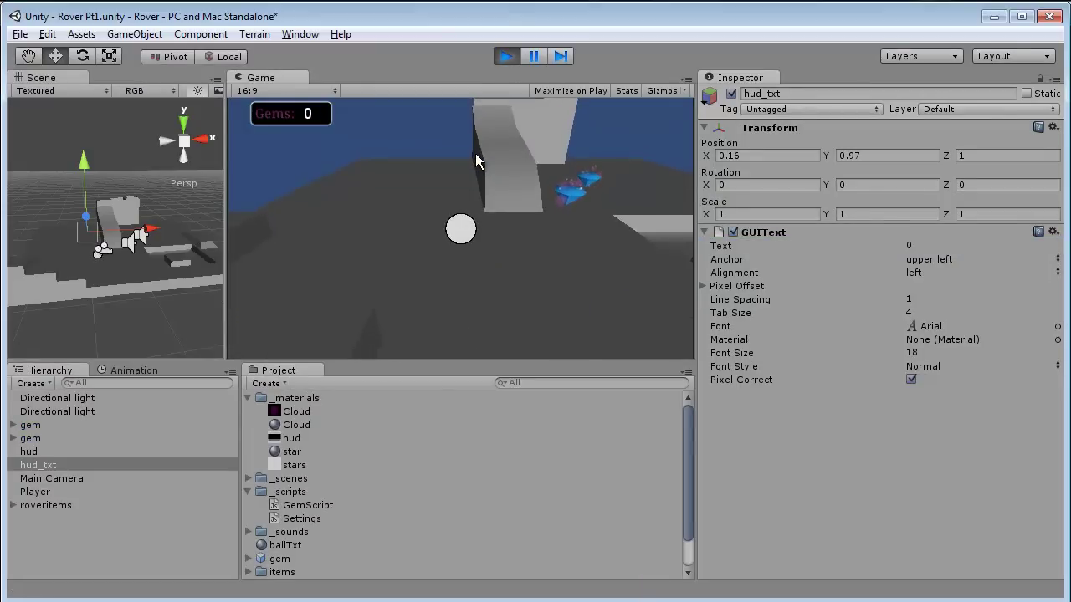
pyautogui.click(505, 56)
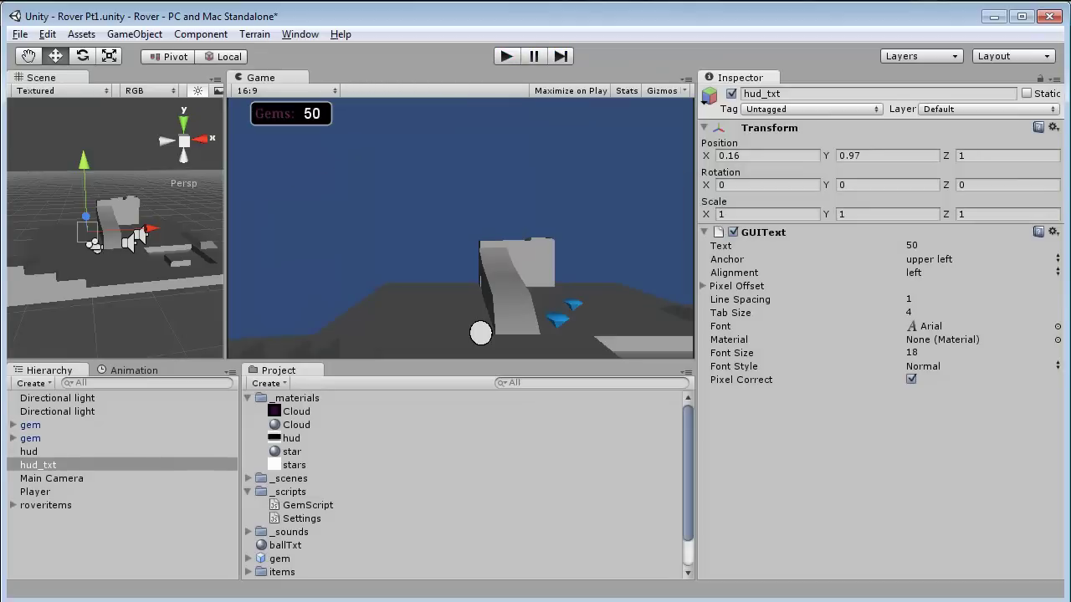
pyautogui.hotkey('alt', 'Tab')
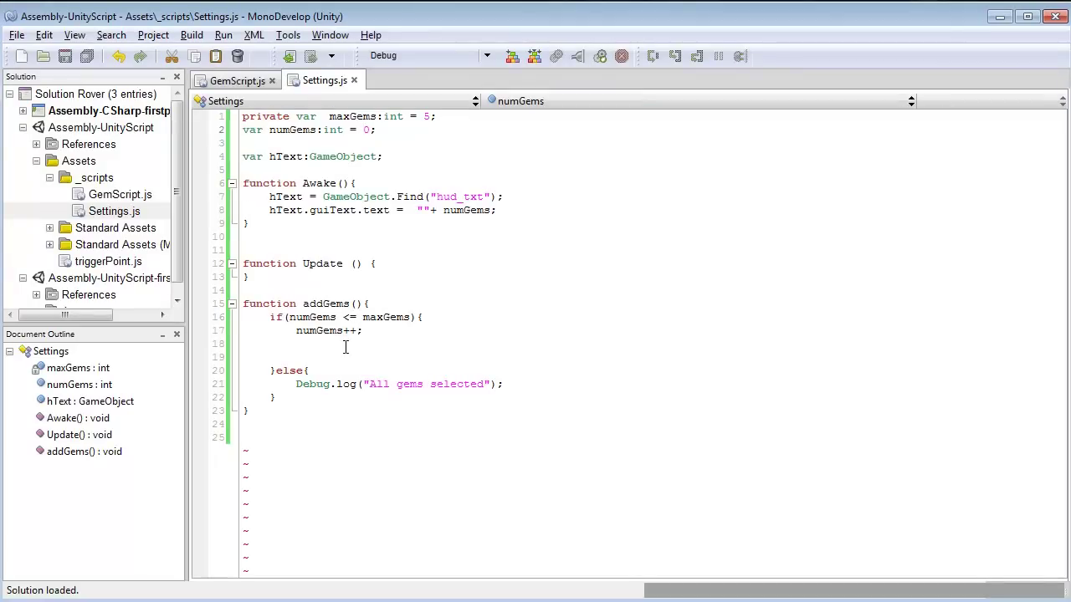
# Paste the HUD-update line into the empty line in addGems and save Settings.js.
pyautogui.click(345, 347)
pyautogui.moveTo(502, 197)
pyautogui.mouseDown()
pyautogui.moveTo(270, 197)
pyautogui.moveTo(306, 211)
pyautogui.moveTo(513, 229)
pyautogui.moveTo(517, 212)
pyautogui.mouseUp()
pyautogui.click(290, 197)
pyautogui.click(343, 345)
pyautogui.hotkey('ctrl', 'v')
pyautogui.hotkey('ctrl', 's')
pyautogui.click(457, 344)
pyautogui.hotkey('ctrl', 's')
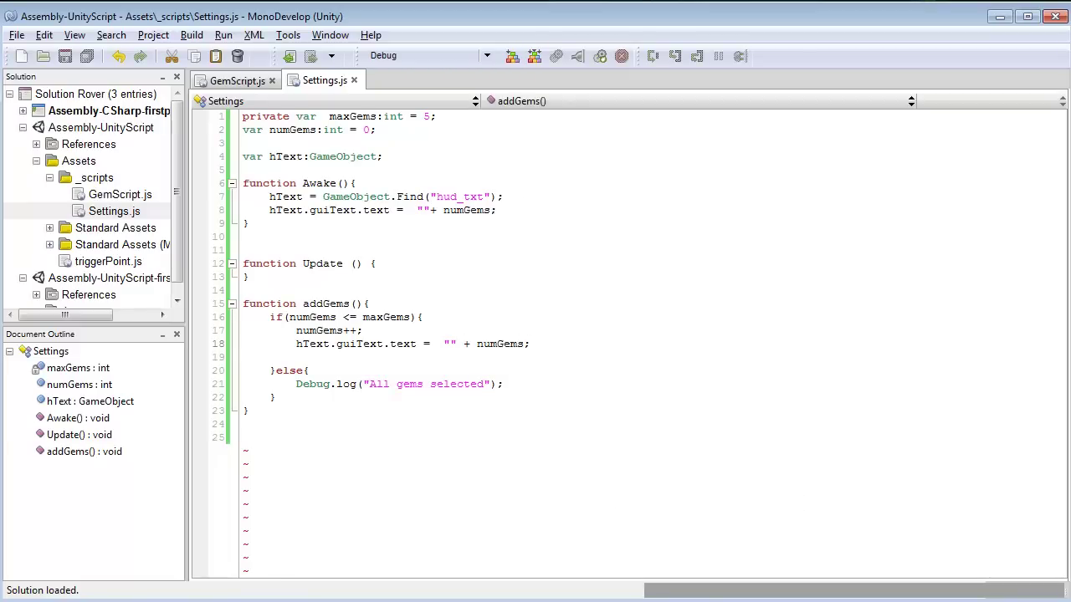
# Play-test in Unity, collecting two gems to see the counter rise, then stop.
pyautogui.hotkey('alt', 'Tab')
pyautogui.click(506, 56)
pyautogui.press('Up')
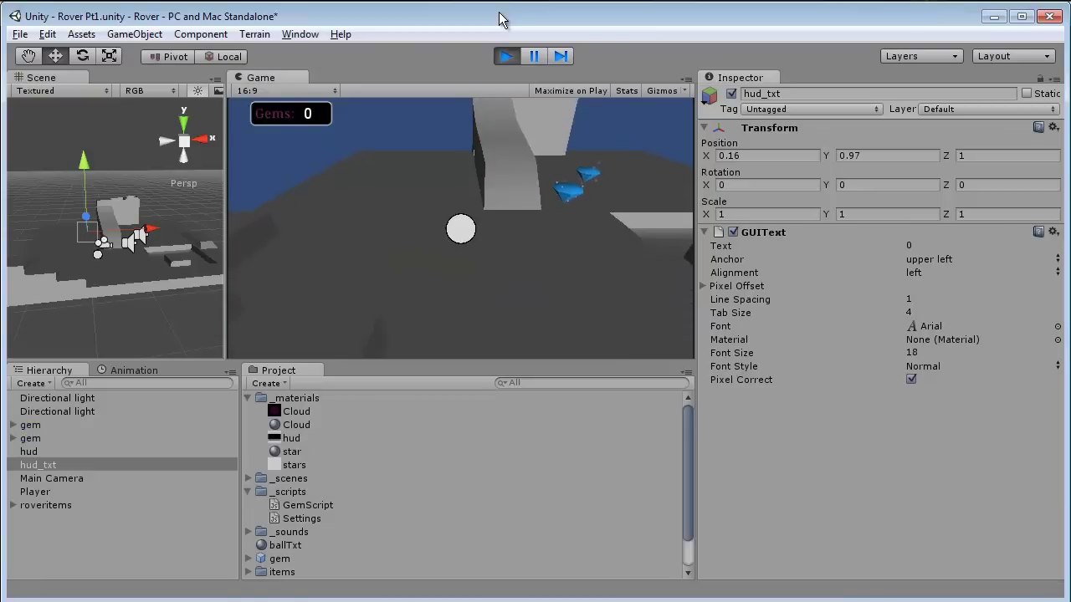
pyautogui.press('Right')
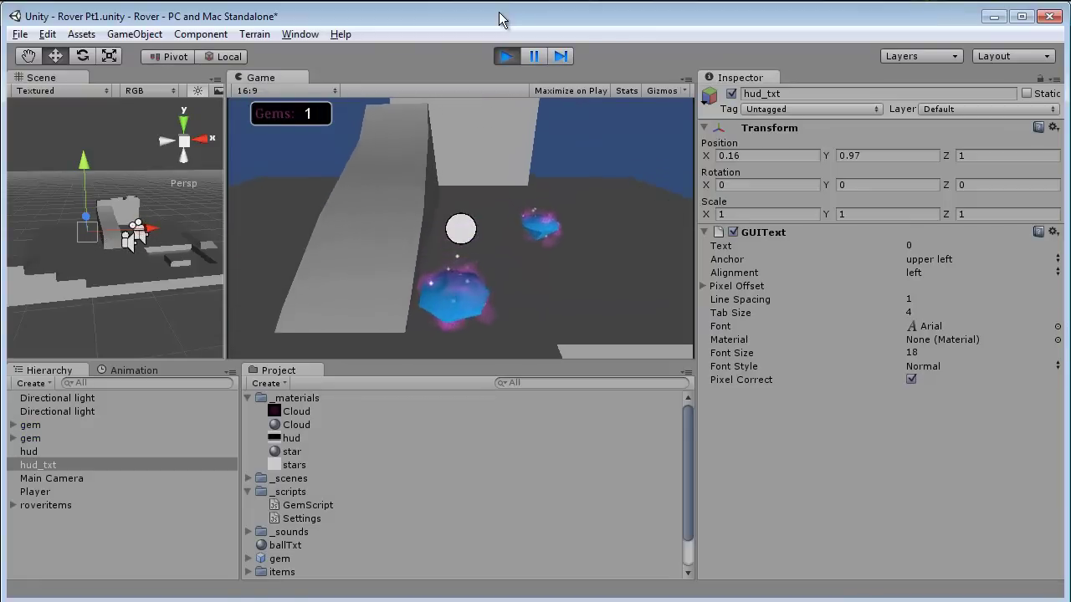
pyautogui.click(505, 56)
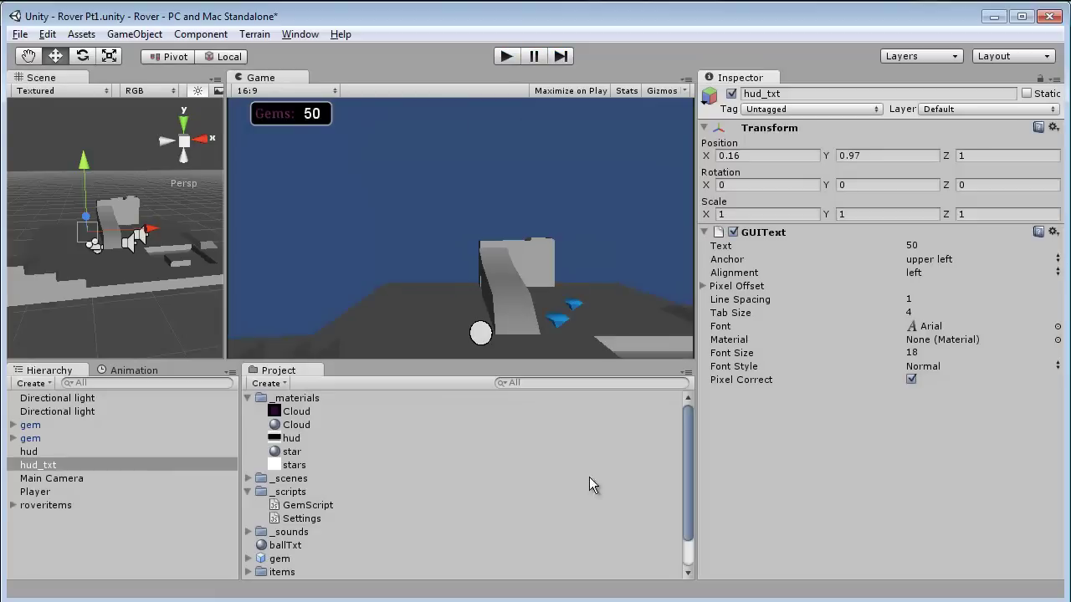
# Change the hud_txt GUIText Text from 50 to 0.
pyautogui.click(914, 245)
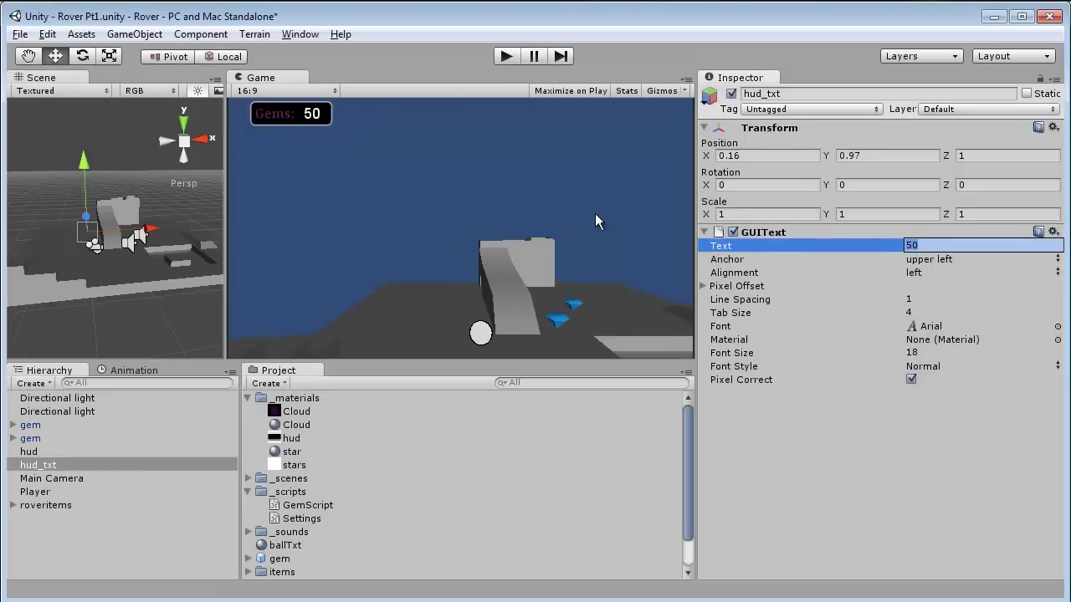
pyautogui.write('0')
pyautogui.press('Return')
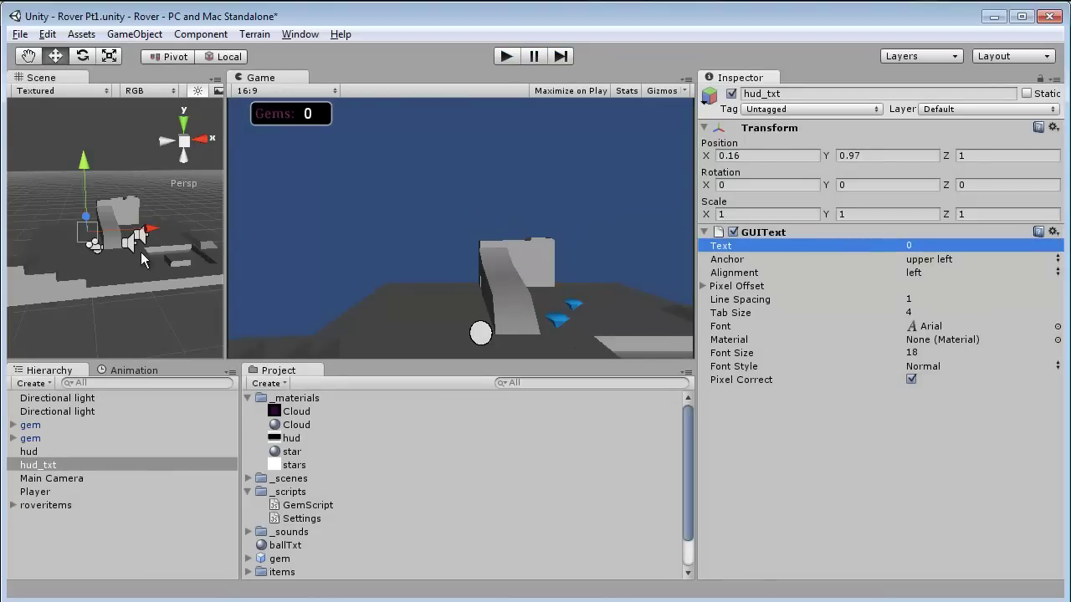
pyautogui.keyDown('alt'); pyautogui.moveTo(147, 264); pyautogui.dragTo(196, 266); pyautogui.keyUp('alt')
# Drag a new gem prefab into the maximized Scene view and raise it into position.
pyautogui.click(278, 560)
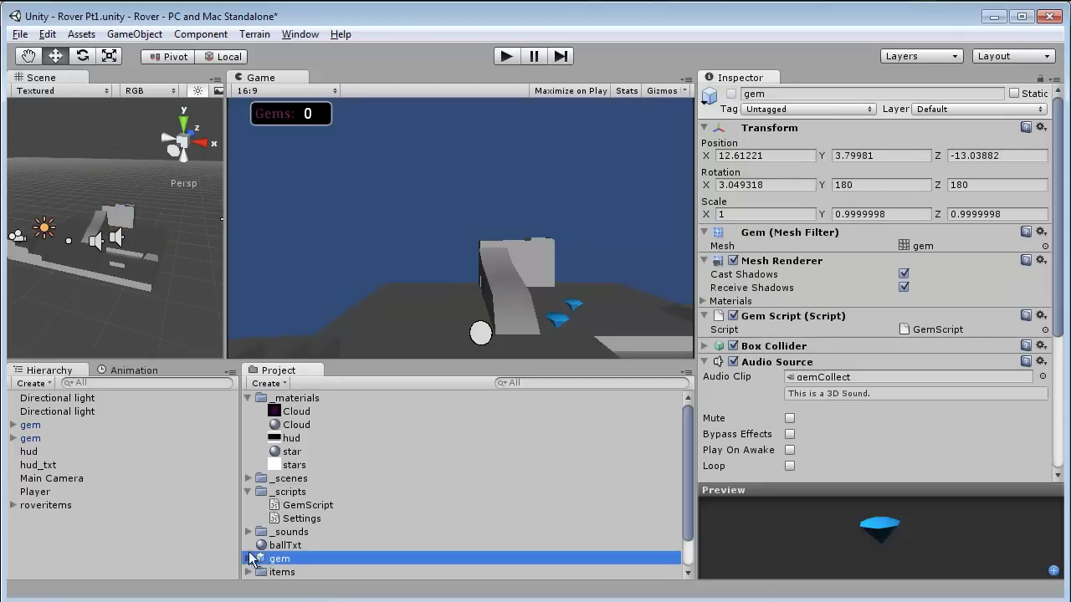
pyautogui.moveTo(258, 567); pyautogui.dragTo(56, 256)
pyautogui.hotkey('shift', 'space')
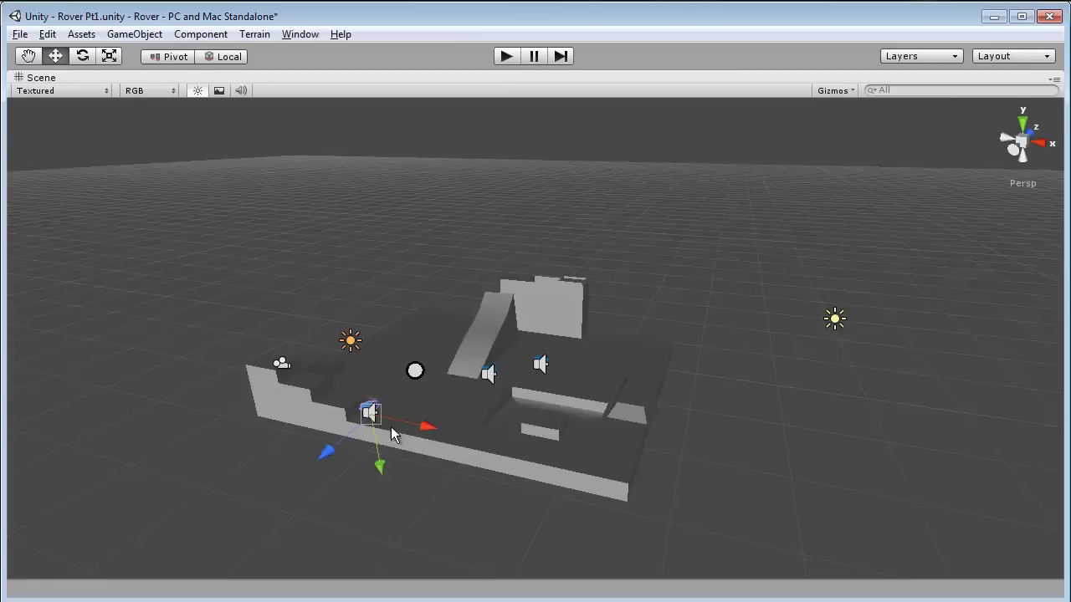
pyautogui.keyDown('alt'); pyautogui.moveTo(380, 417); pyautogui.dragTo(464, 404); pyautogui.keyUp('alt')
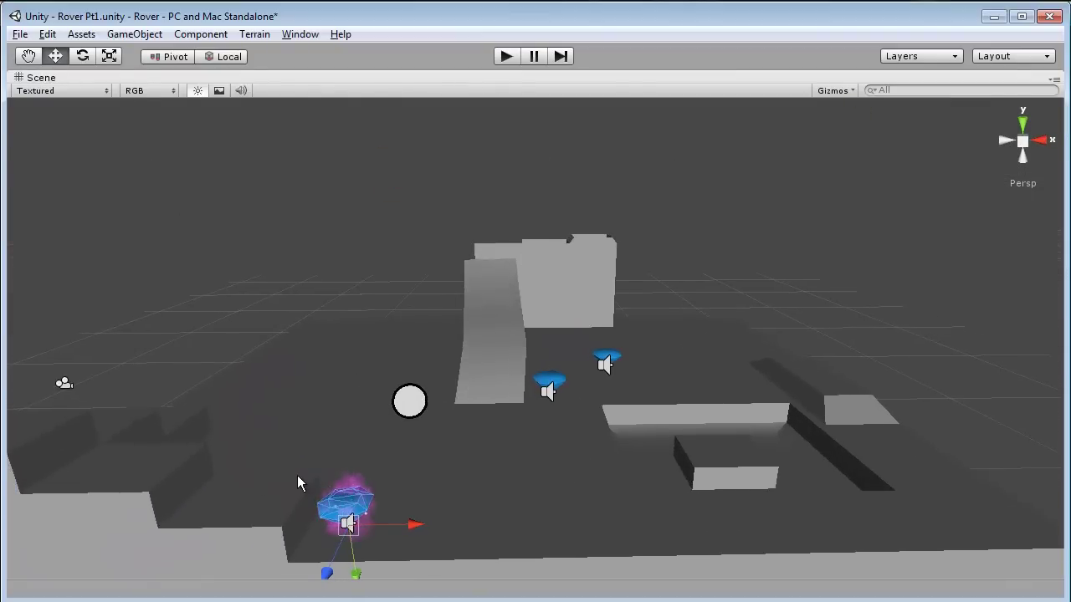
pyautogui.moveTo(355, 571); pyautogui.dragTo(350, 520)
pyautogui.moveTo(405, 465); pyautogui.dragTo(288, 462)
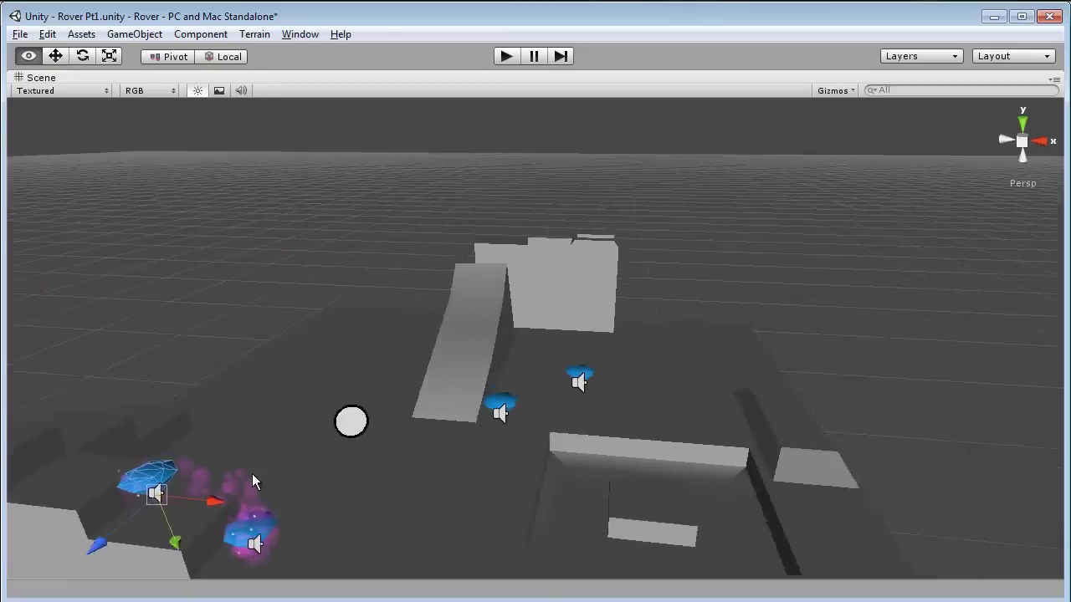
pyautogui.keyDown('alt'); pyautogui.moveTo(236, 477); pyautogui.dragTo(184, 454); pyautogui.keyUp('alt')
pyautogui.moveTo(111, 451); pyautogui.dragTo(358, 461)
# Move the gem near the front edge up and to a new spot on the track.
pyautogui.click(376, 478)
pyautogui.moveTo(224, 446); pyautogui.dragTo(225, 446)
pyautogui.moveTo(385, 532); pyautogui.dragTo(373, 471)
pyautogui.moveTo(435, 433); pyautogui.dragTo(138, 389)
pyautogui.keyDown('alt'); pyautogui.moveTo(197, 289); pyautogui.dragTo(382, 338); pyautogui.keyUp('alt')
pyautogui.moveTo(335, 434); pyautogui.dragTo(378, 436)
pyautogui.moveTo(329, 487); pyautogui.dragTo(330, 450)
# Move a gem to the ramp's foot and duplicate it onto the lower ledge.
pyautogui.keyDown('alt'); pyautogui.moveTo(411, 359); pyautogui.dragTo(636, 393); pyautogui.keyUp('alt')
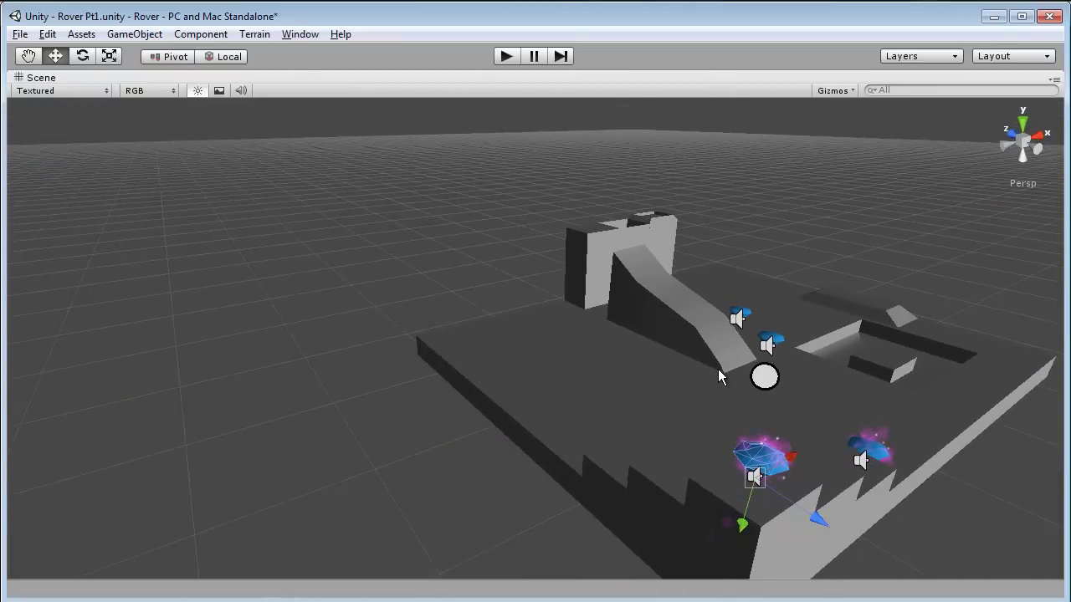
pyautogui.moveTo(754, 475); pyautogui.dragTo(781, 345)
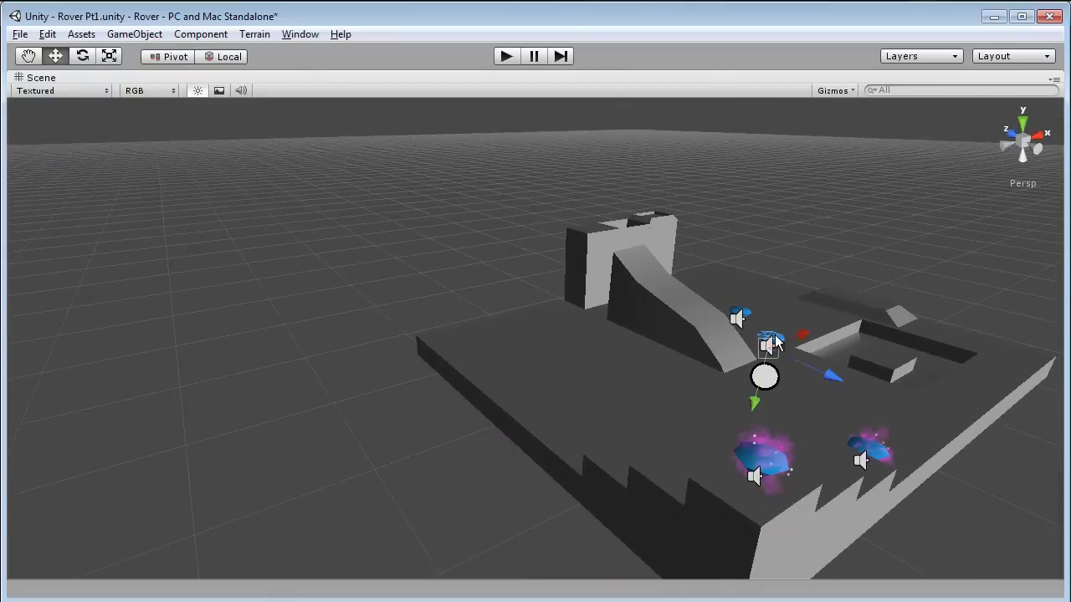
pyautogui.keyDown('alt'); pyautogui.moveTo(799, 306); pyautogui.dragTo(653, 280); pyautogui.keyUp('alt')
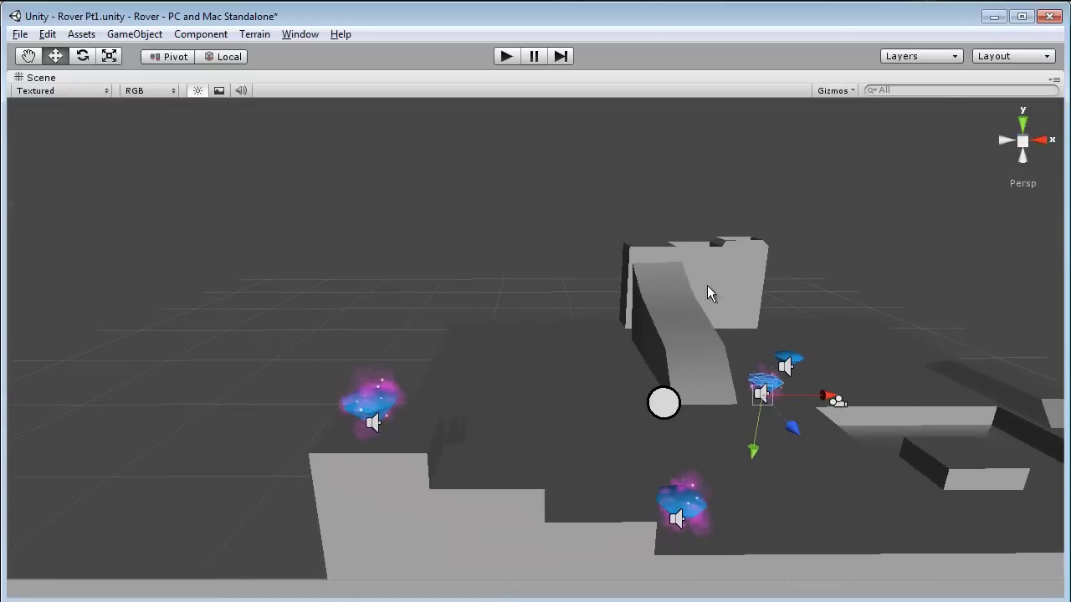
pyautogui.hotkey('ctrl', 'd')
pyautogui.moveTo(821, 399); pyautogui.dragTo(847, 413)
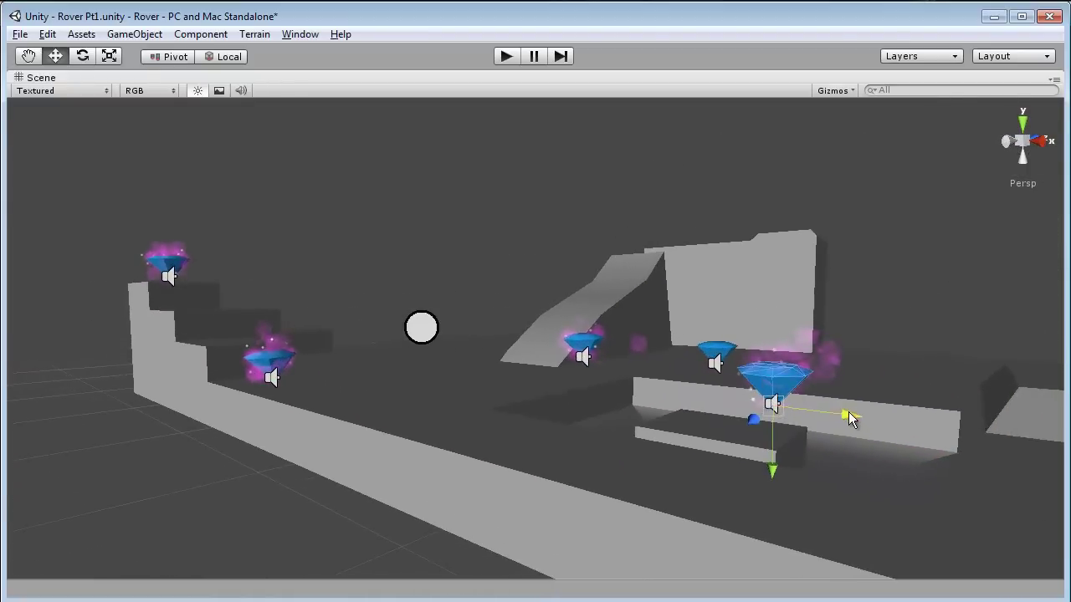
pyautogui.moveTo(738, 442); pyautogui.dragTo(738, 471)
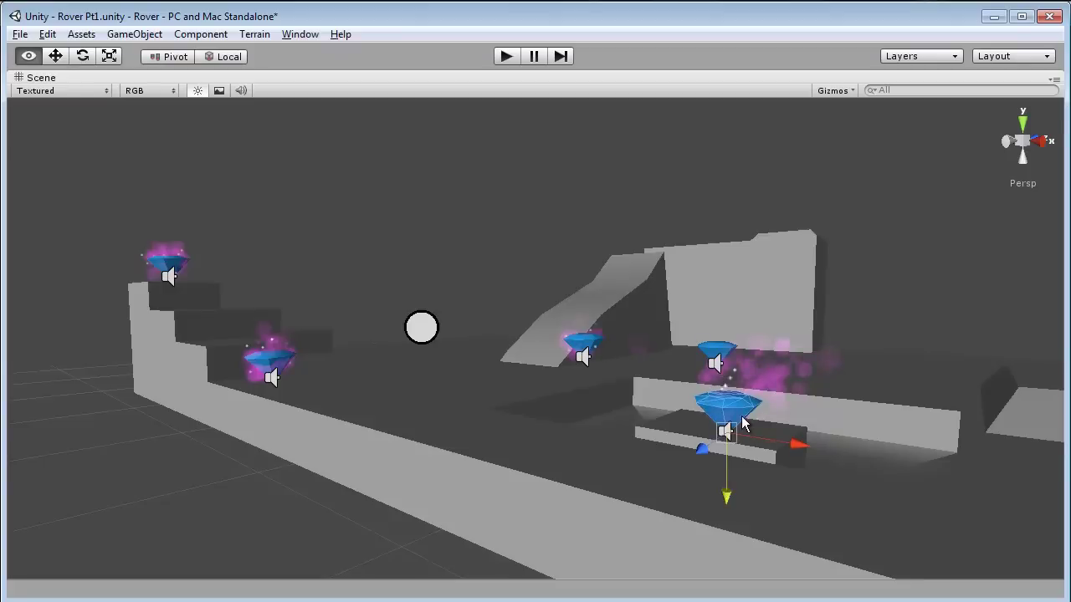
pyautogui.keyDown('alt'); pyautogui.moveTo(745, 414); pyautogui.dragTo(624, 411); pyautogui.keyUp('alt')
pyautogui.moveTo(446, 507); pyautogui.dragTo(446, 502)
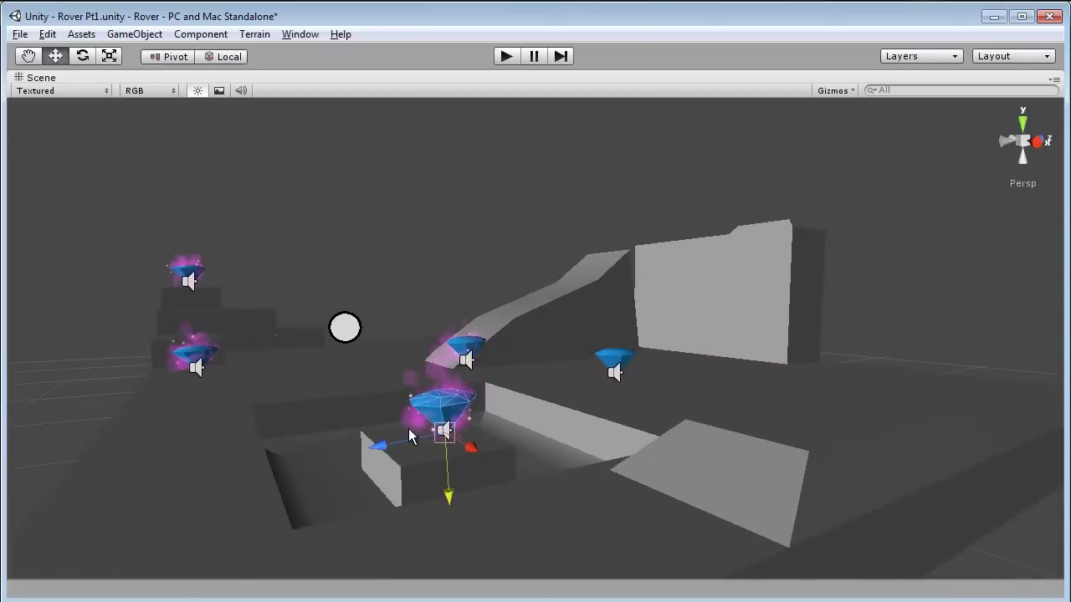
pyautogui.moveTo(411, 432); pyautogui.dragTo(400, 447)
pyautogui.keyDown('alt'); pyautogui.moveTo(303, 338); pyautogui.dragTo(495, 408); pyautogui.keyUp('alt')
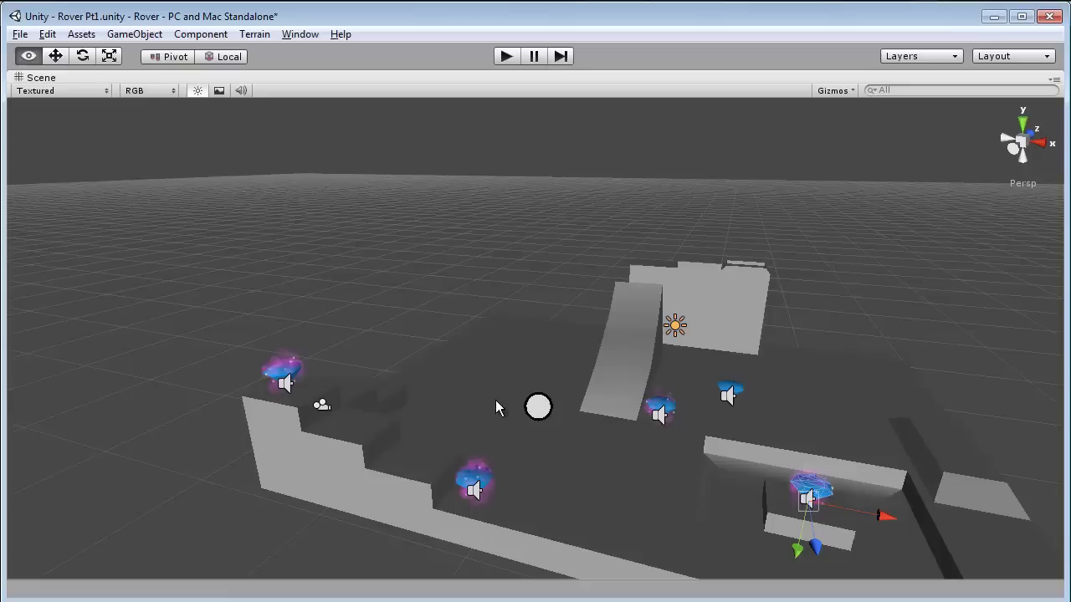
# Start, stop and restart Play mode, then roll the ball until the HUD reads Gems: 5.
pyautogui.click(506, 57)
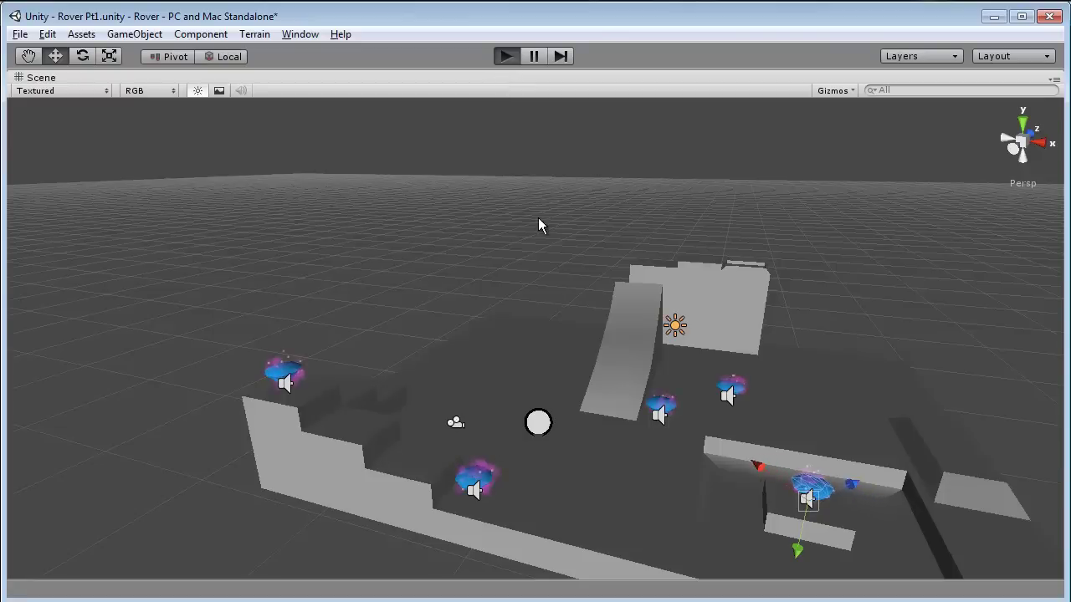
pyautogui.click(507, 57)
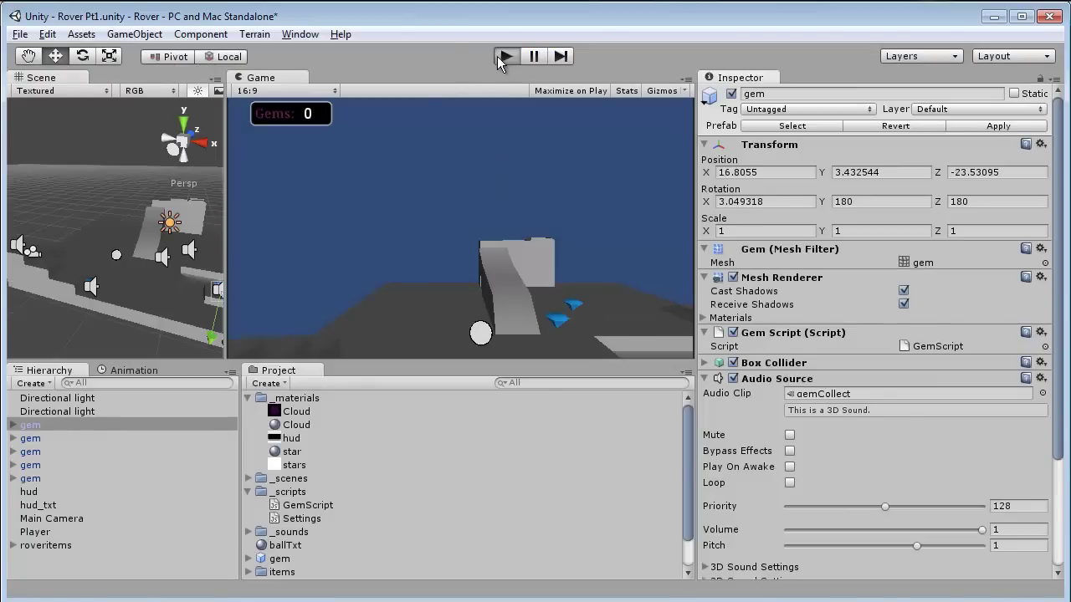
pyautogui.click(506, 56)
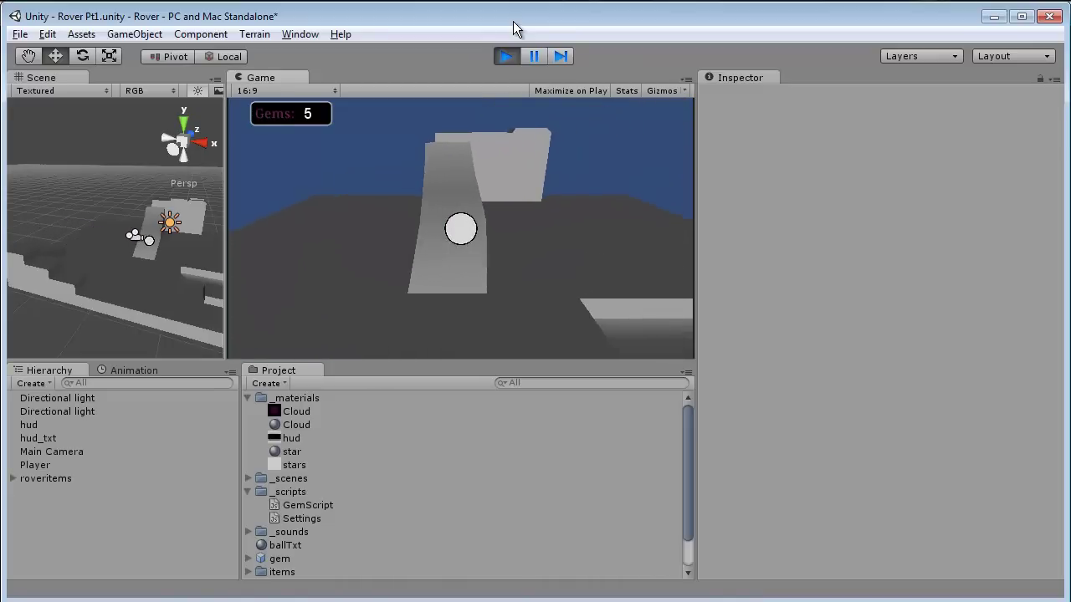
# Stop the game, duplicate a gem with Ctrl+D and move the copy further along the level.
pyautogui.click(501, 52)
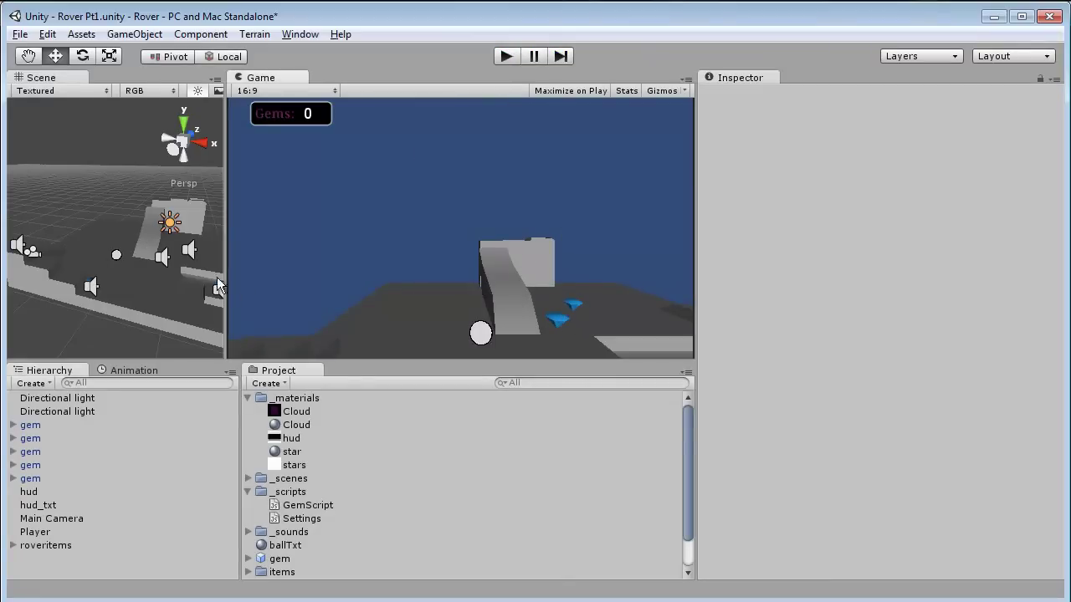
pyautogui.click(92, 288)
pyautogui.hotkey('ctrl', 'd')
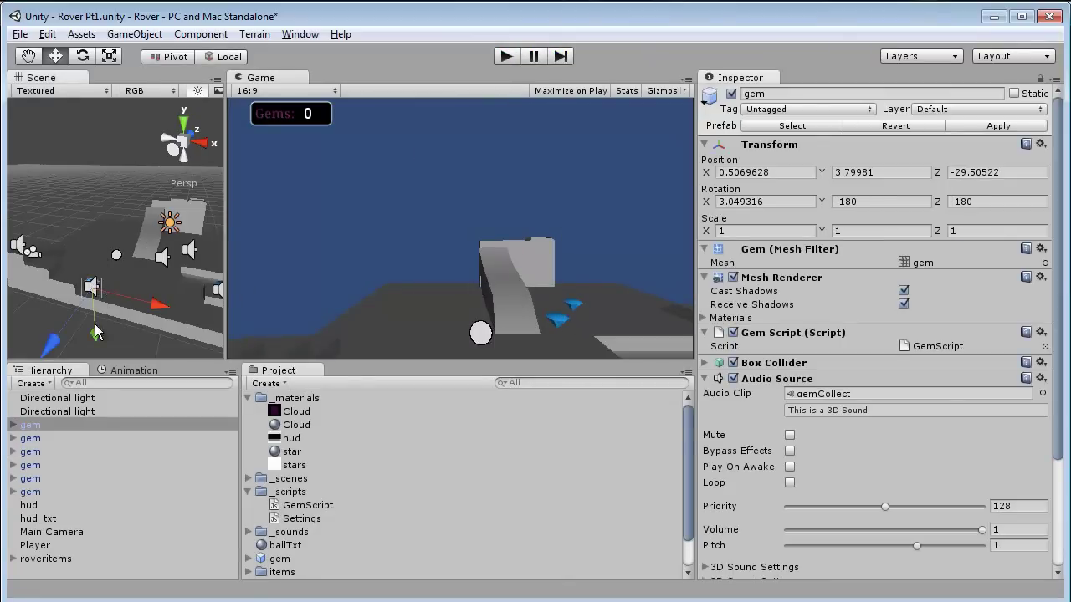
pyautogui.moveTo(61, 345); pyautogui.dragTo(74, 319)
# Playtest with six gems until the HUD shows Gems: 6, then return to Settings.js.
pyautogui.click(513, 57)
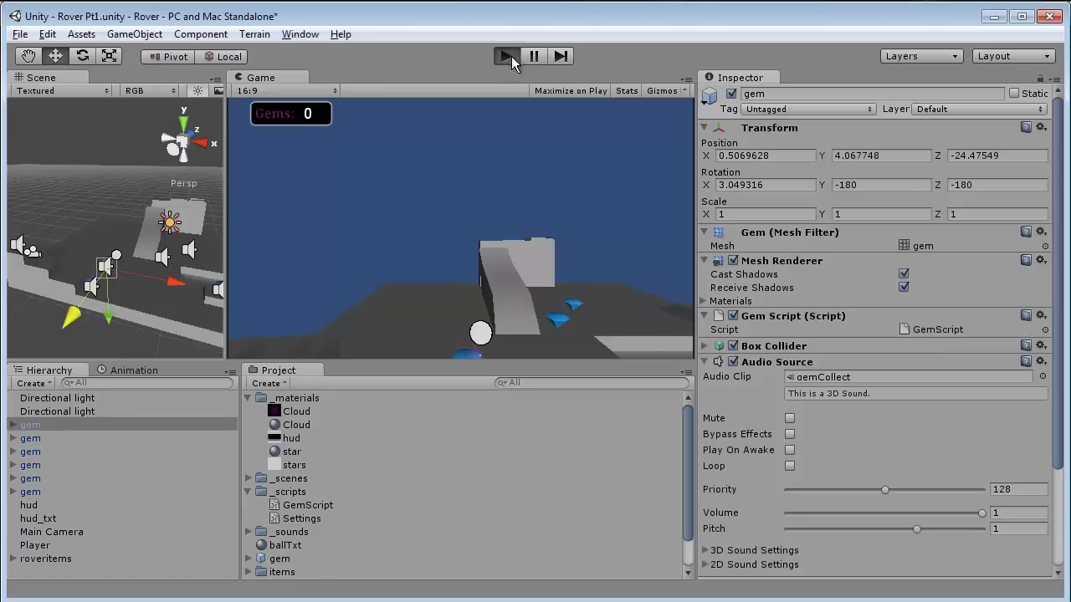
pyautogui.press('Up')
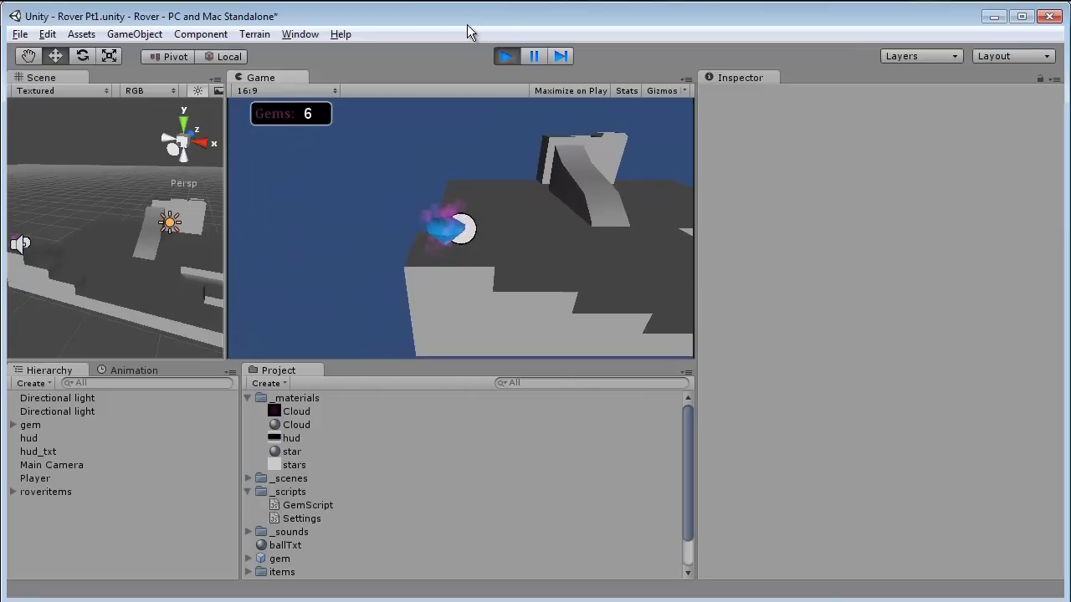
pyautogui.click(508, 56)
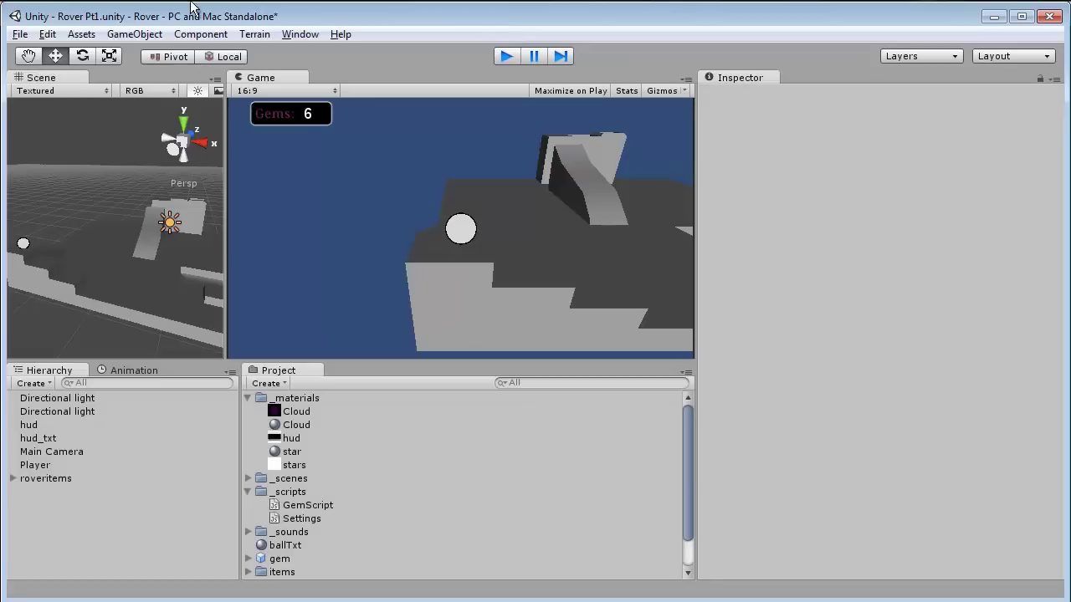
pyautogui.hotkey('alt', 'Tab')
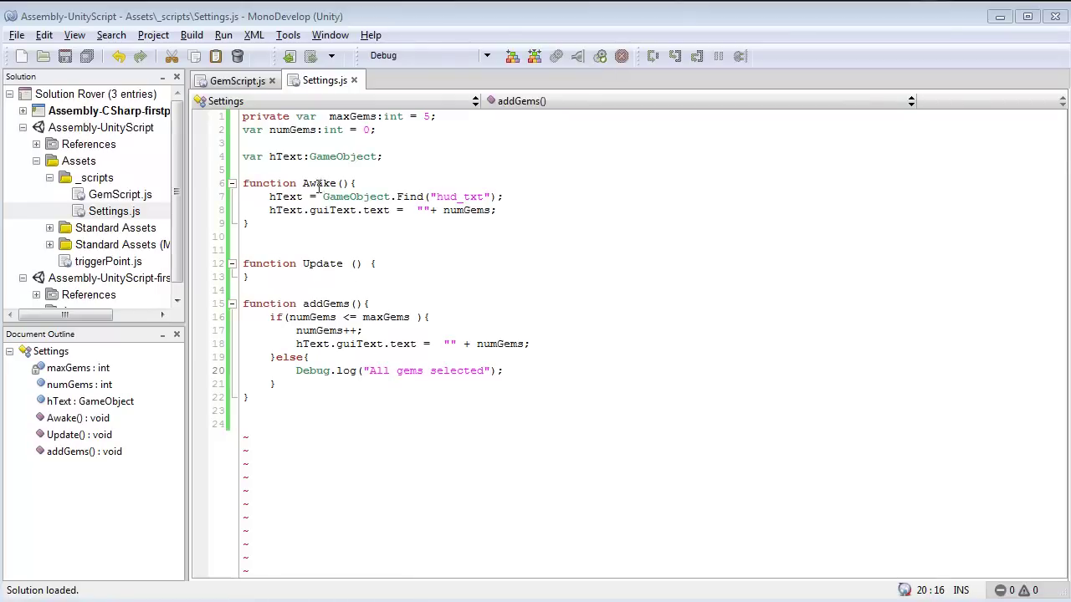
# Change <= to < in the addGems comparison and save Settings.js.
pyautogui.click(351, 319)
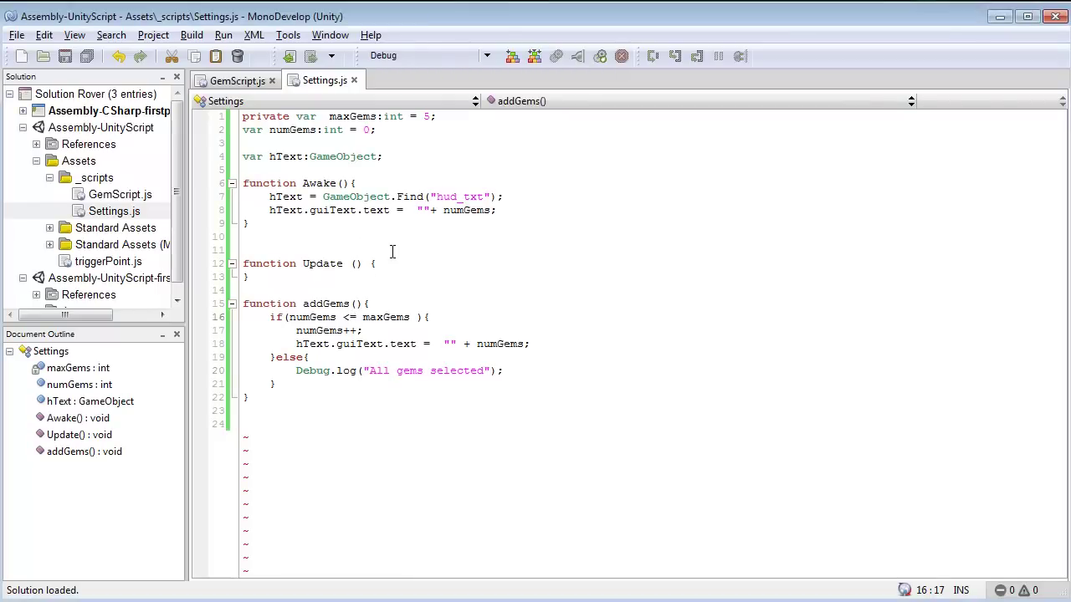
pyautogui.press('Delete')
pyautogui.hotkey('ctrl', 's')
# Correct Debug.log to Debug.Log in the else branch.
pyautogui.doubleClick(386, 318)
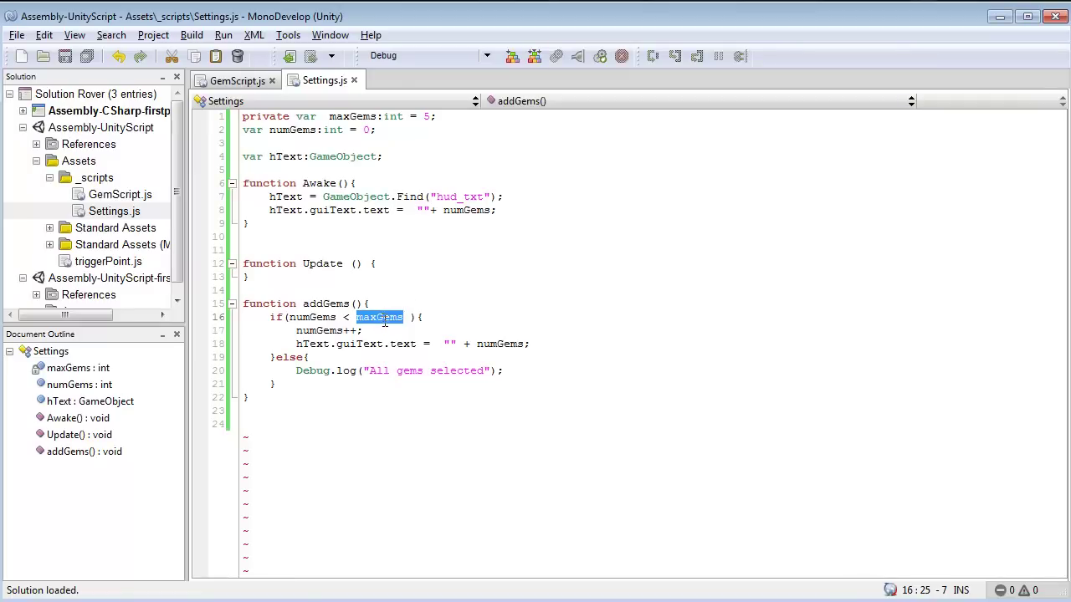
pyautogui.moveTo(369, 333); pyautogui.dragTo(296, 331)
pyautogui.click(309, 344)
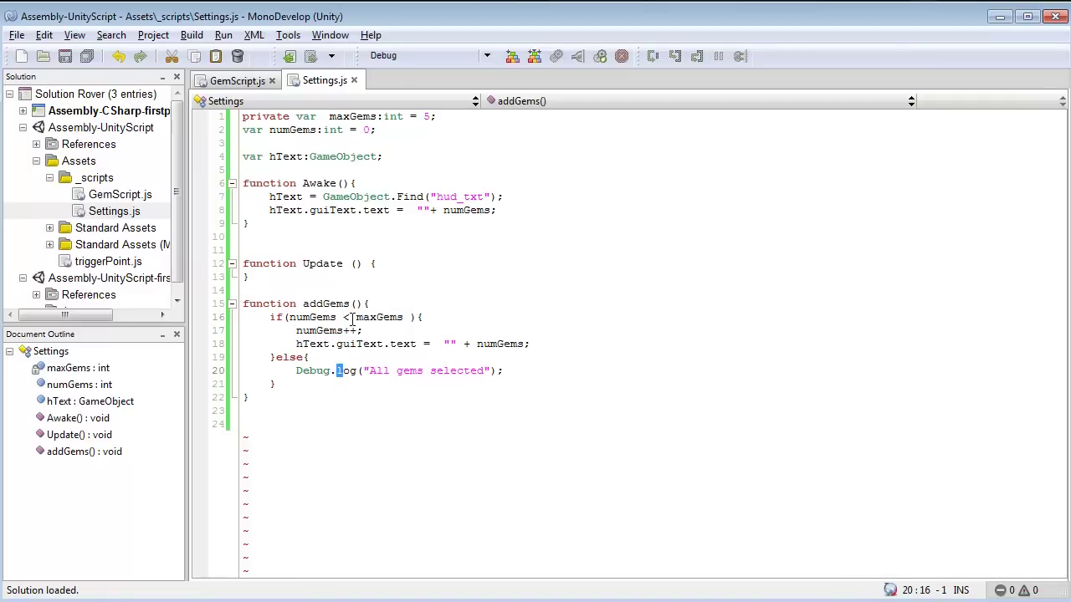
pyautogui.press('BackSpace')
pyautogui.write('L')
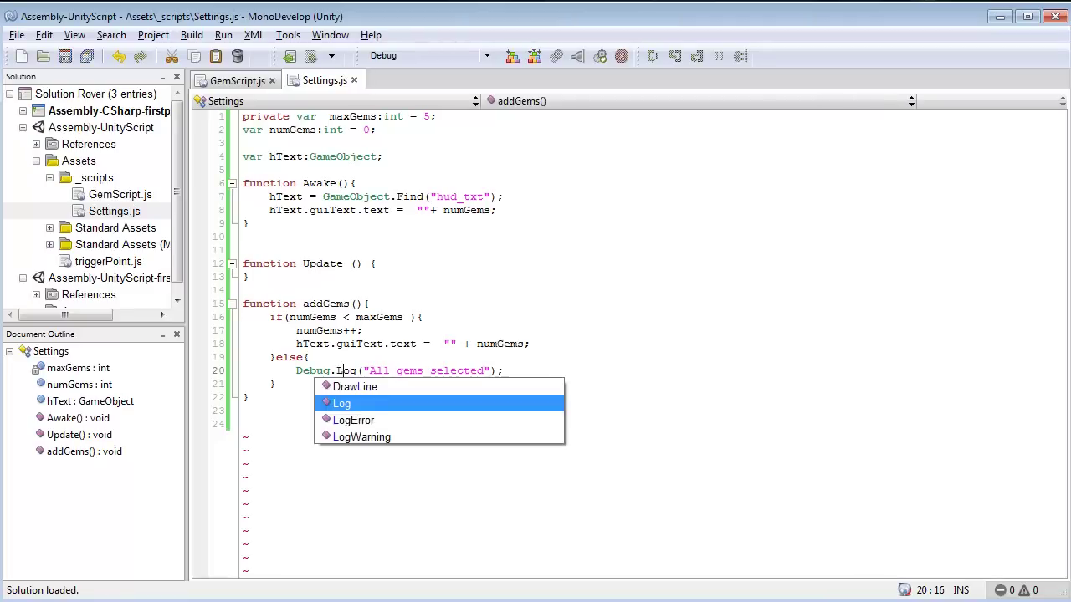
pyautogui.click(408, 295)
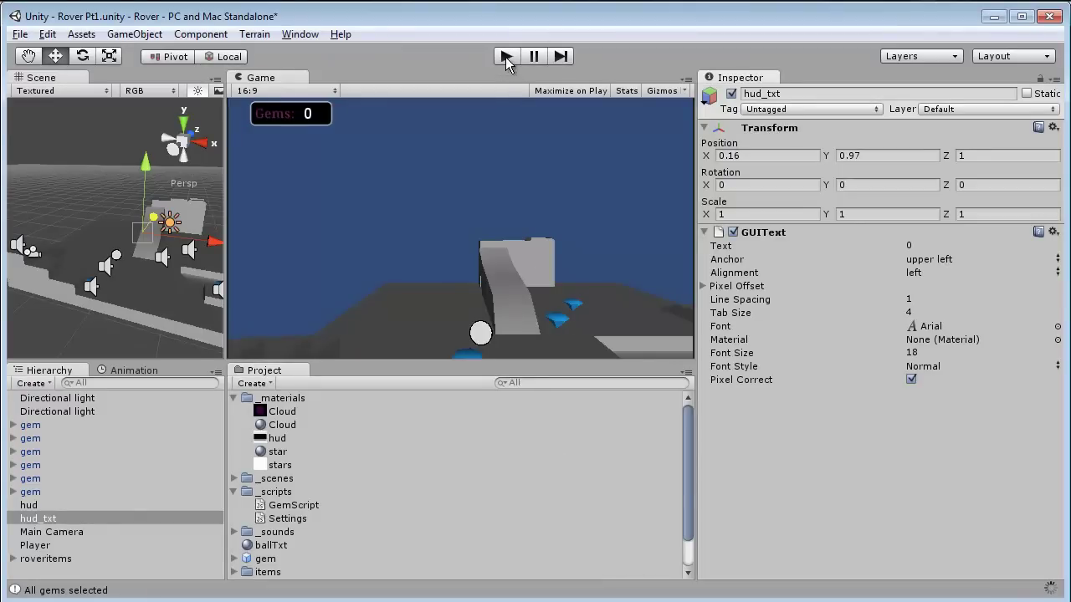
# Playtest to confirm Gems stops at 5 and "All gems selected" is logged, then return to Settings.js.
pyautogui.click(506, 58)
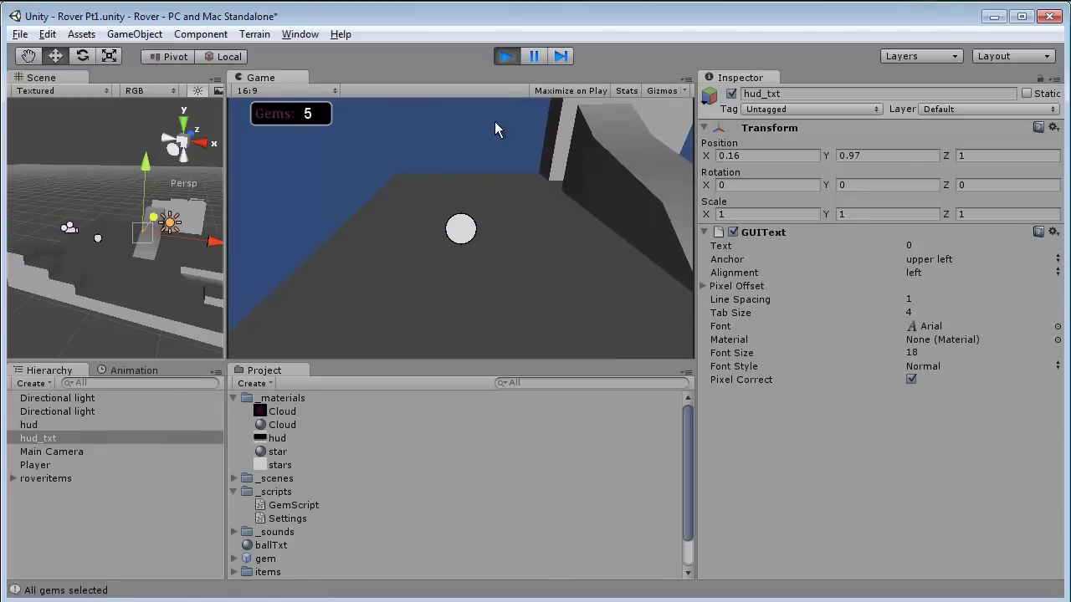
pyautogui.click(506, 56)
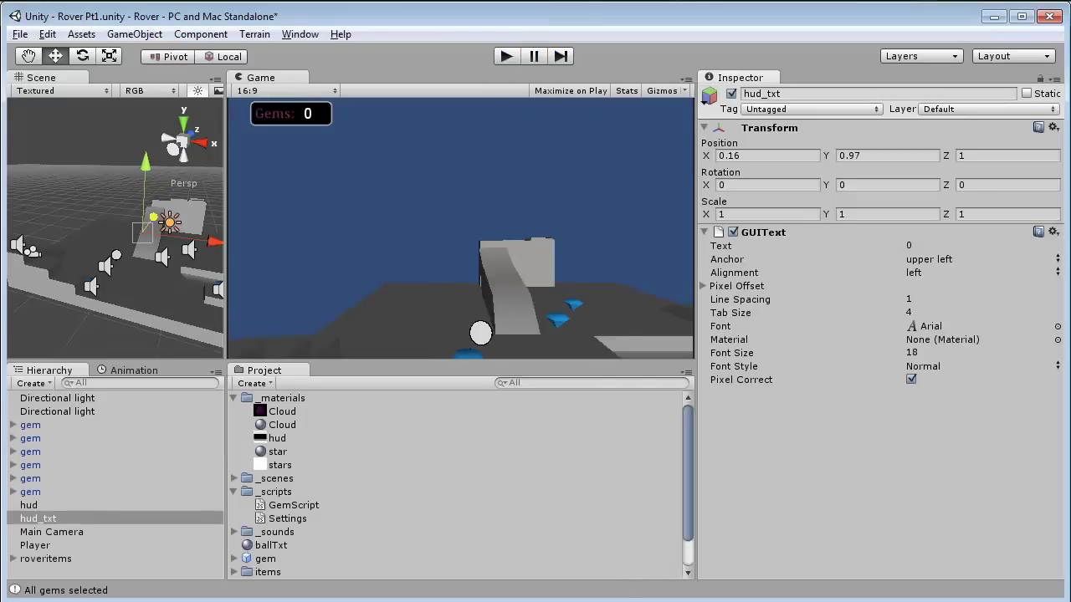
pyautogui.hotkey('alt', 'Tab')
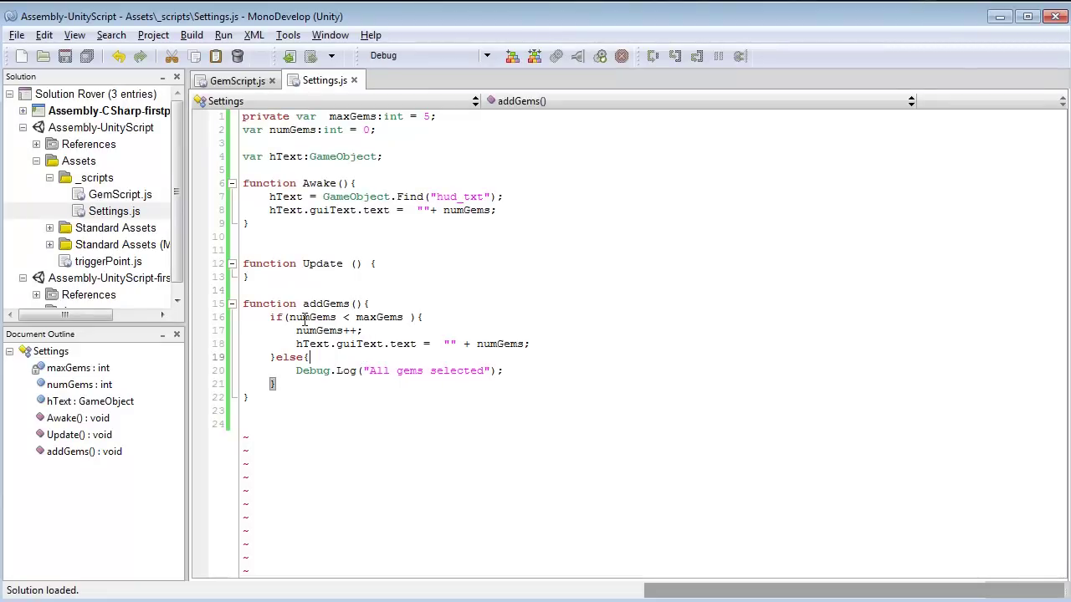
# Add an inner if (numGems == maxGems) block in addGems before the else branch.
pyautogui.click(398, 331)
pyautogui.moveTo(677, 342); pyautogui.dragTo(643, 323)
pyautogui.click(242, 357)
pyautogui.press('Return')
pyautogui.press('Return')
pyautogui.write('if')
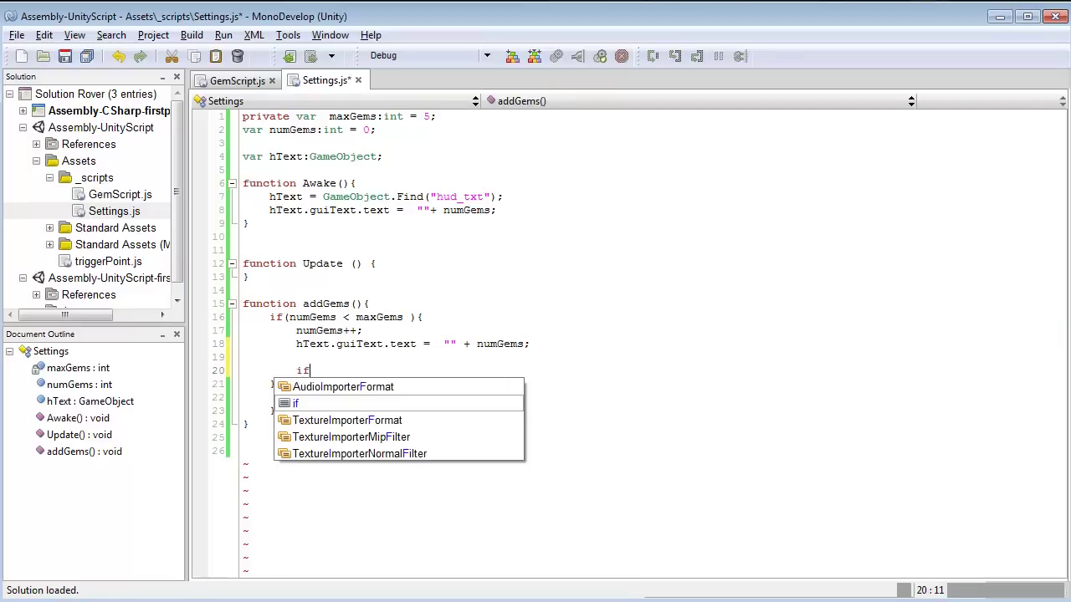
pyautogui.write('(){')
pyautogui.press('Return')
pyautogui.press('Return')
pyautogui.write('}')
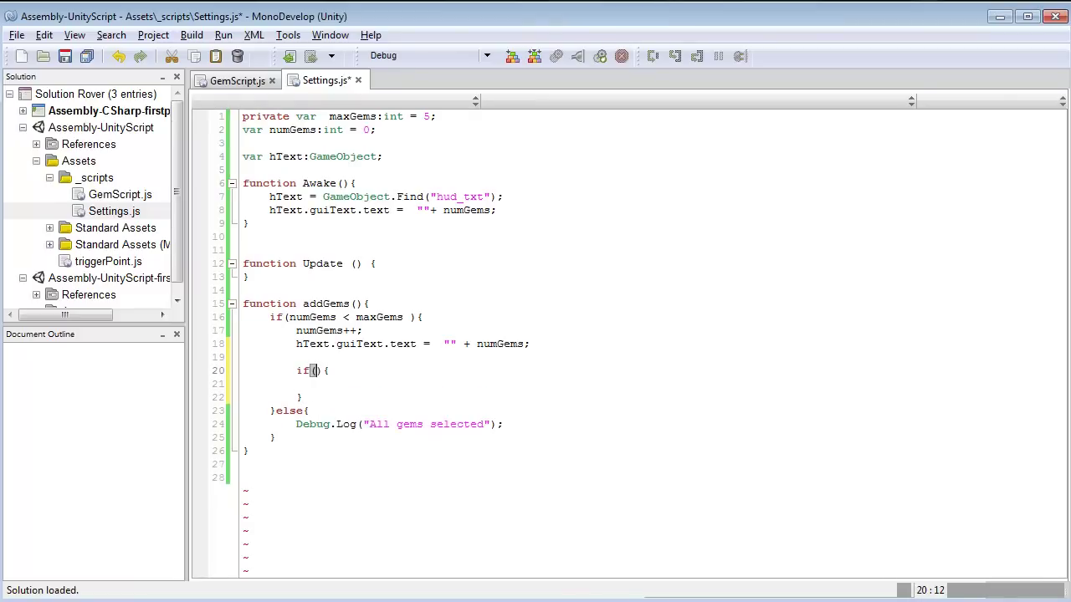
pyautogui.write('n')
pyautogui.click(326, 344)
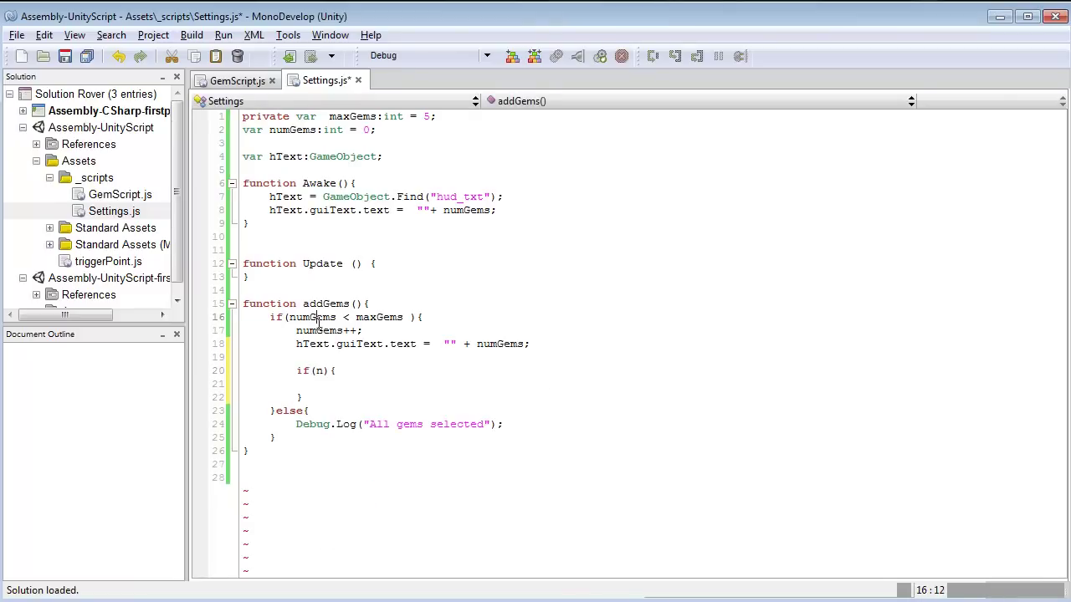
pyautogui.moveTo(243, 317); pyautogui.dragTo(356, 331)
pyautogui.click(327, 344)
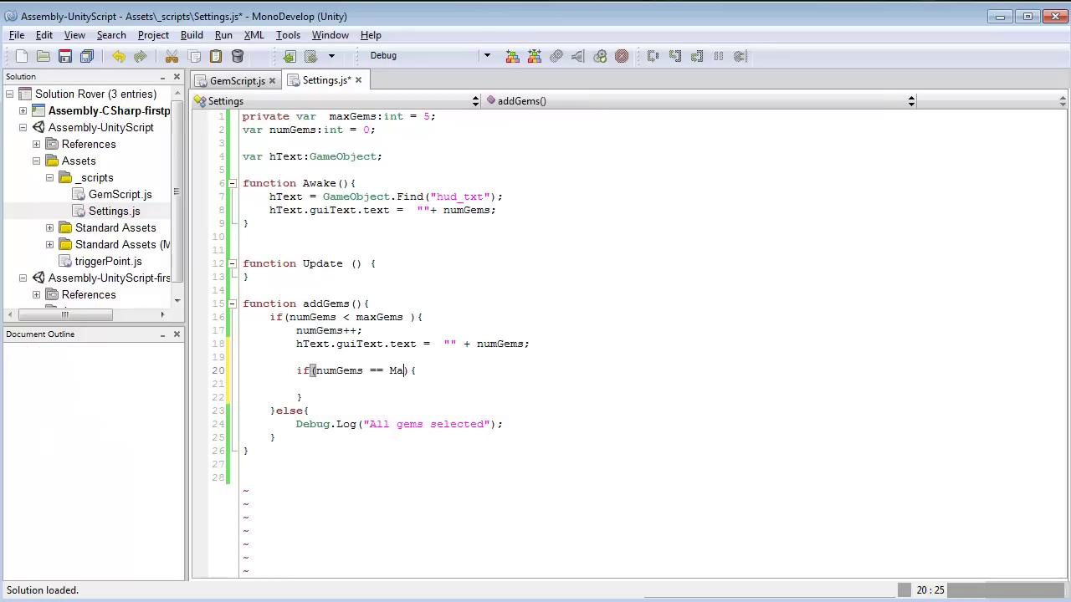
pyautogui.write('x')
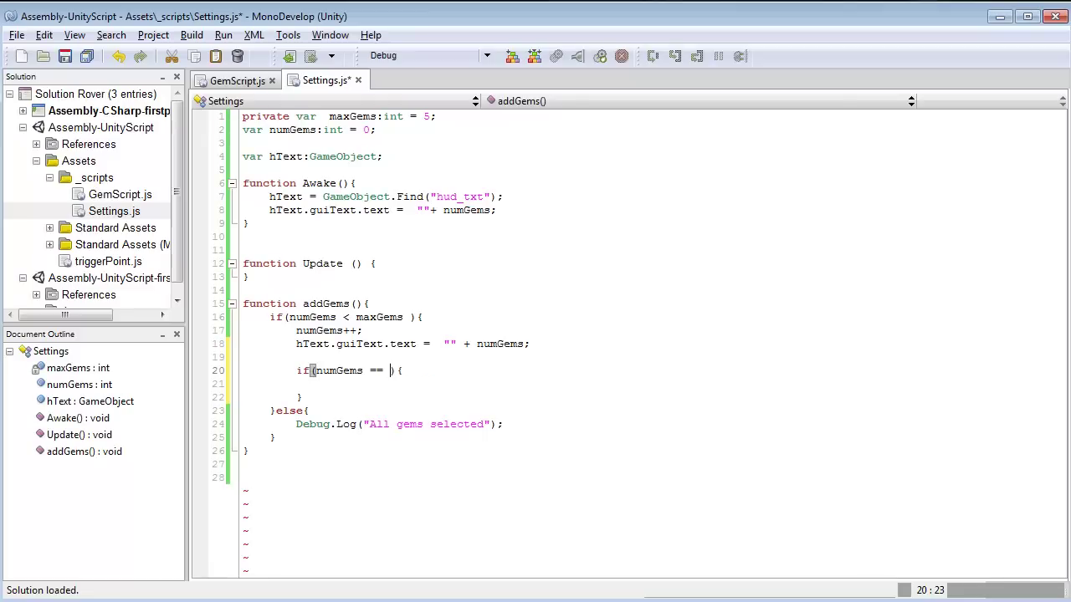
pyautogui.write('max')
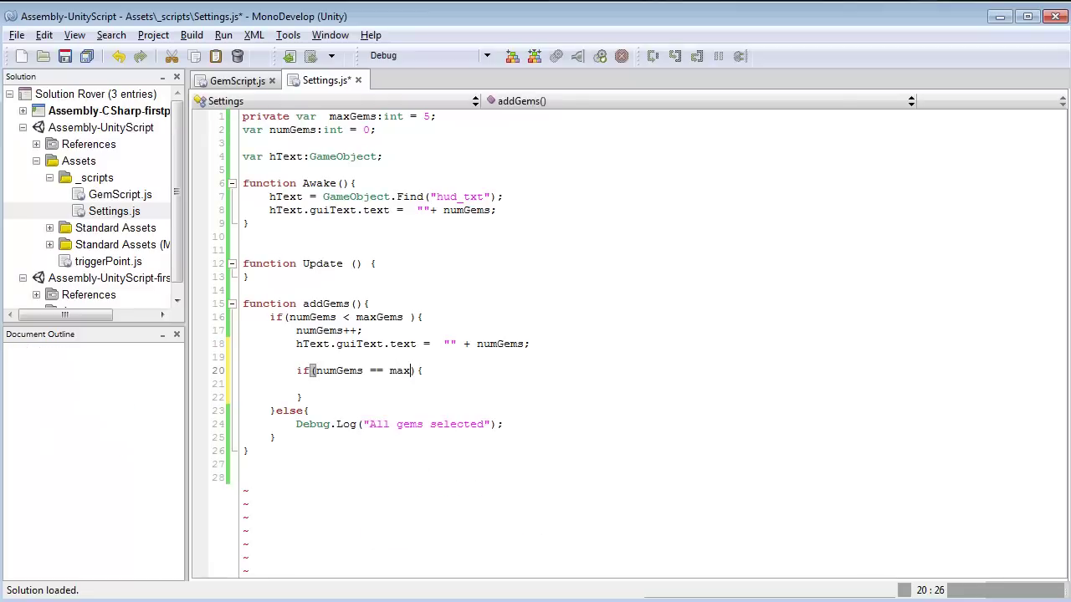
pyautogui.write('Gems')
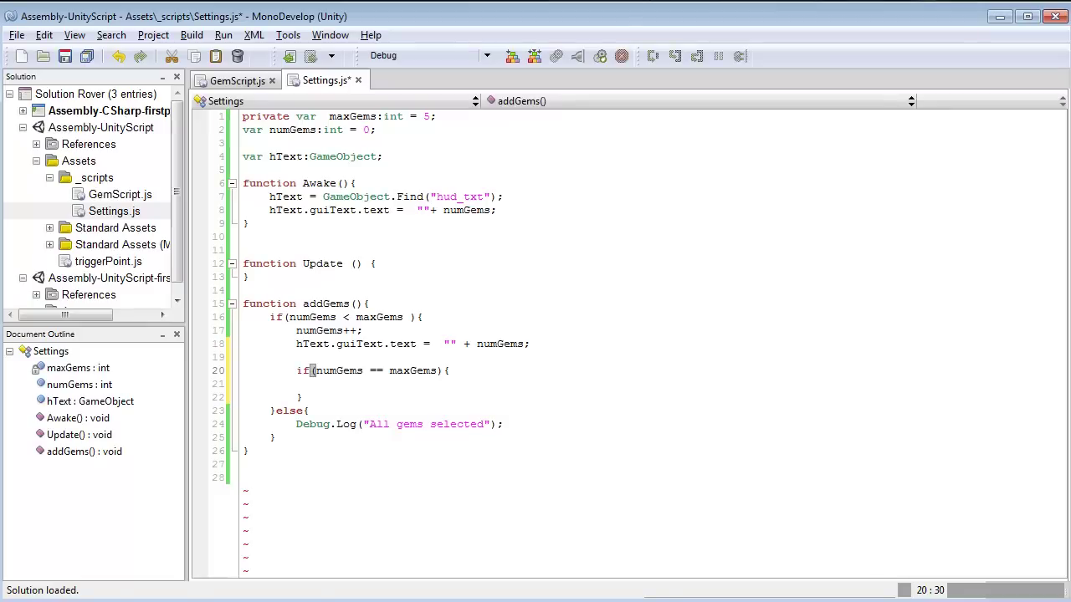
# Paste a Debug.Log logging "All gems selected - game over" into the block and save.
pyautogui.moveTo(512, 435)
pyautogui.mouseDown()
pyautogui.moveTo(300, 424)
pyautogui.moveTo(498, 439)
pyautogui.moveTo(514, 430)
pyautogui.mouseUp()
pyautogui.hotkey('ctrl', 'c')
pyautogui.click(356, 383)
pyautogui.hotkey('ctrl', 'v')
pyautogui.press('Home')
pyautogui.press('Tab')
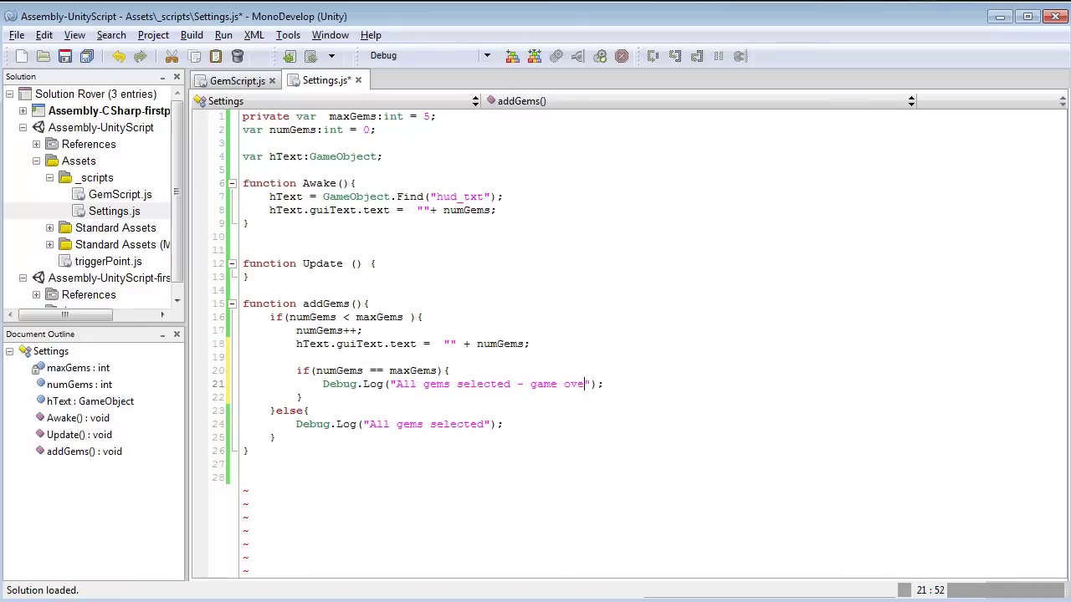
pyautogui.write('r')
pyautogui.hotkey('ctrl', 's')
# Play the level in Unity, steering the ball onto all five gems until Gems reads 5.
pyautogui.hotkey('alt', 'Tab')
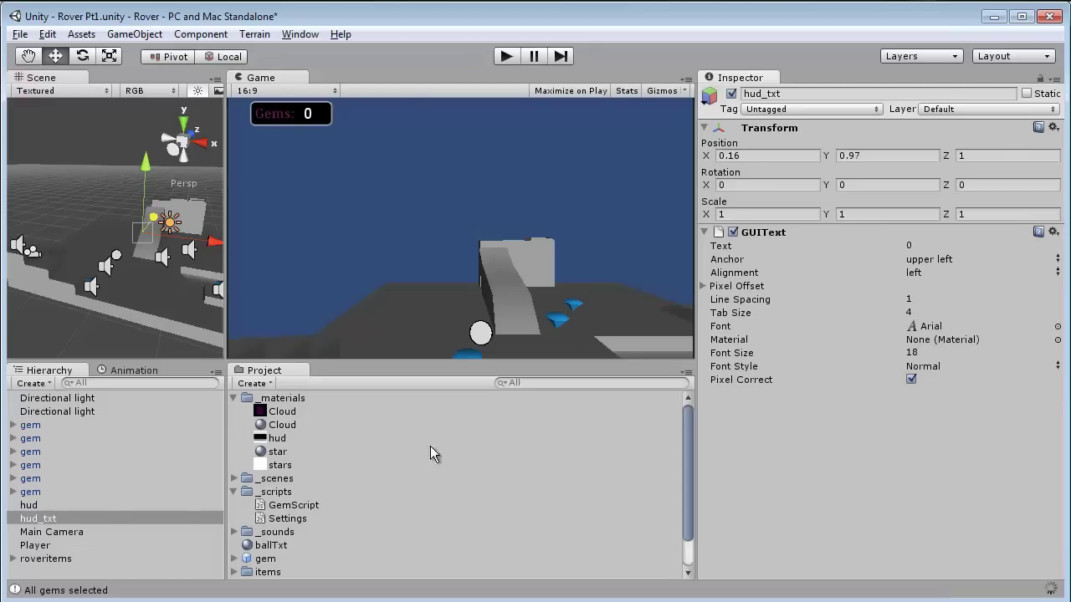
pyautogui.click(506, 60)
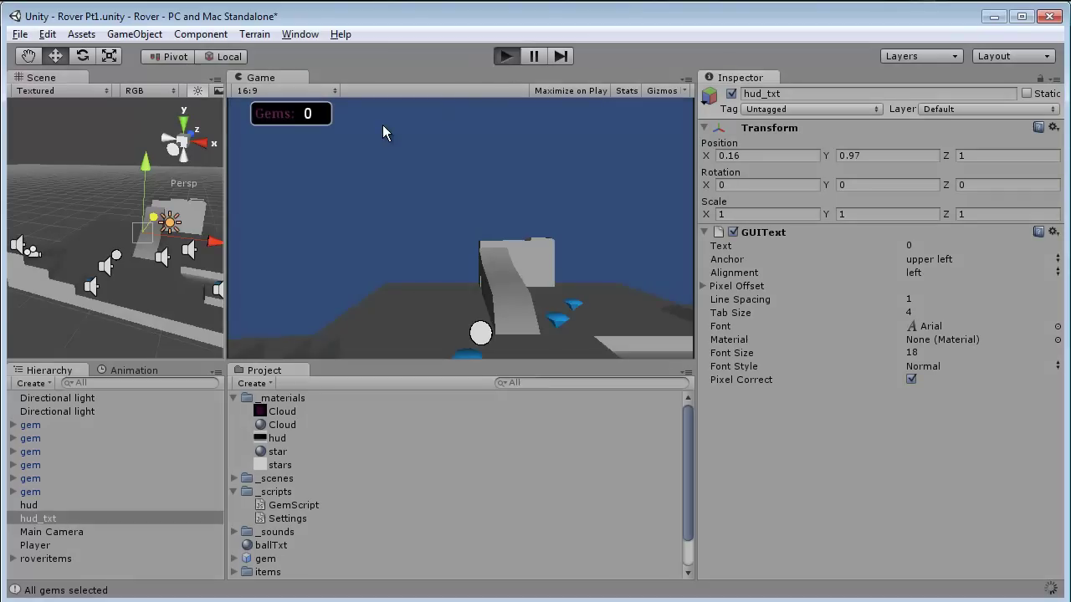
pyautogui.press('Up')
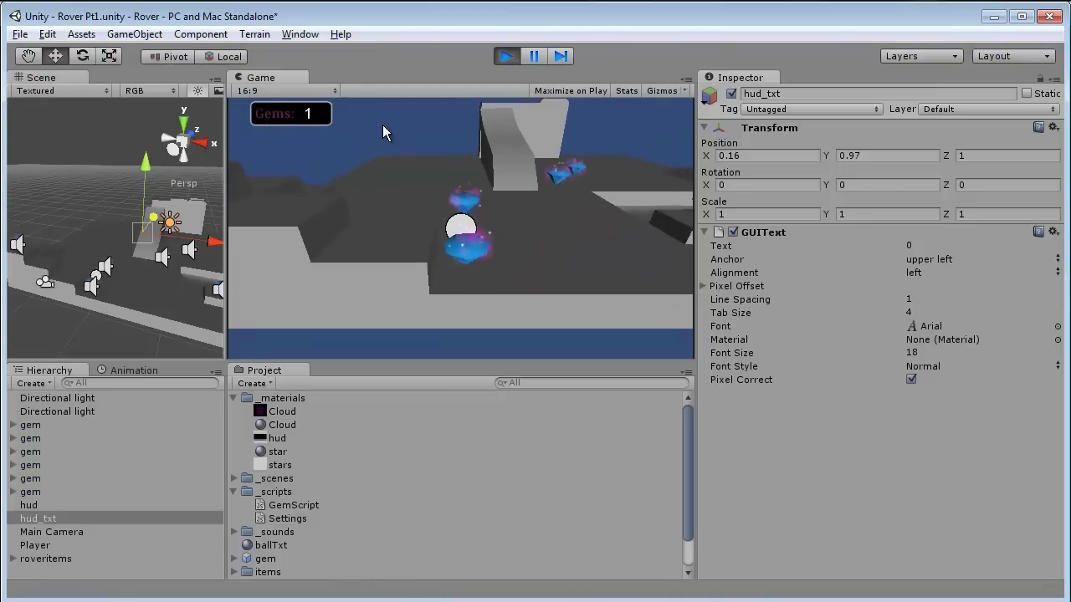
pyautogui.press('Up')
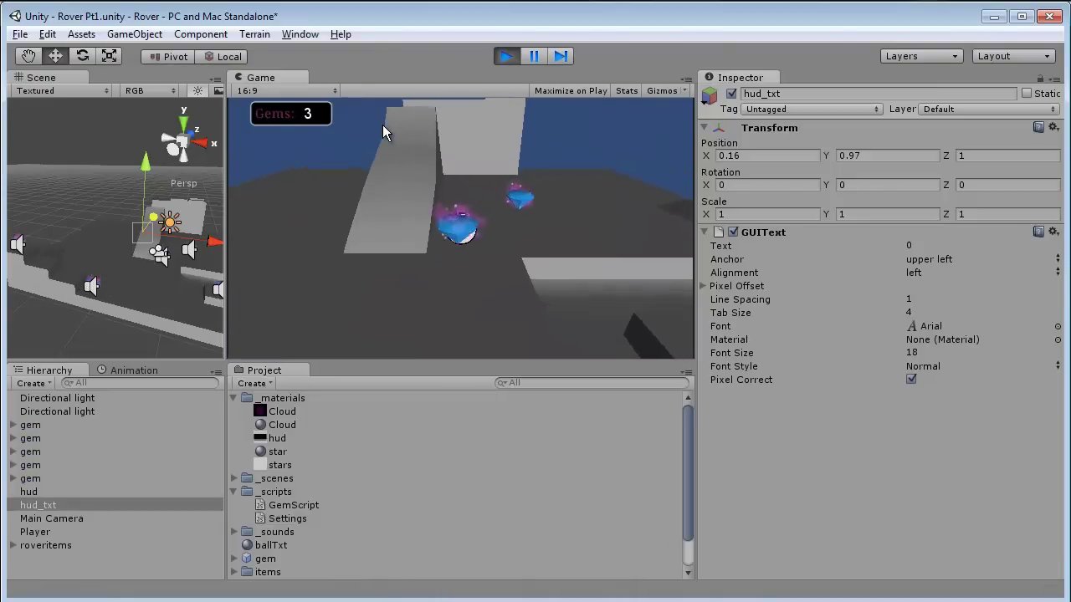
pyautogui.press('Up')
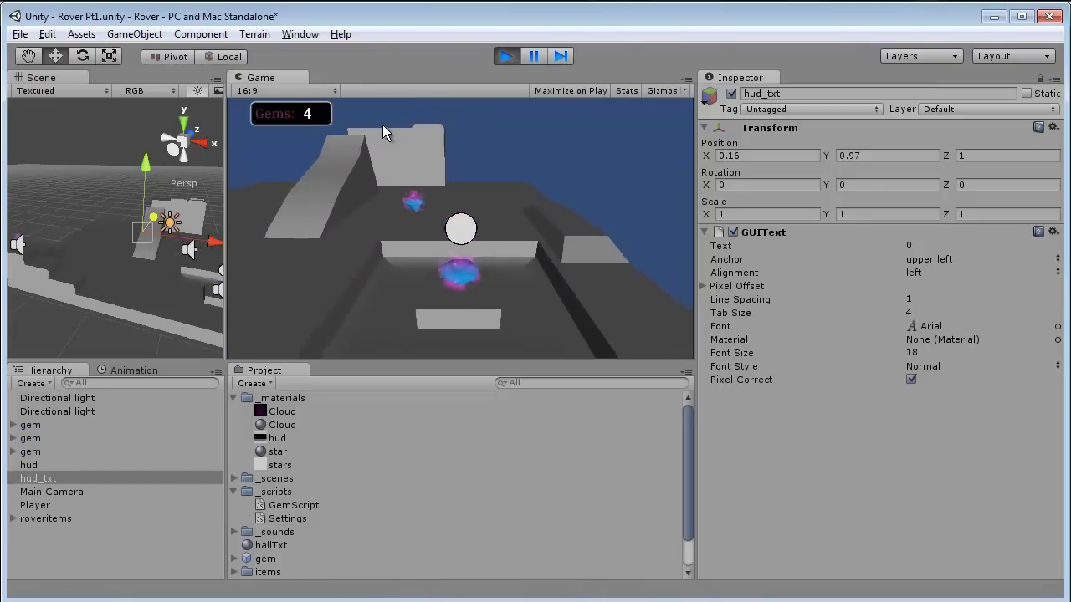
pyautogui.press('Up')
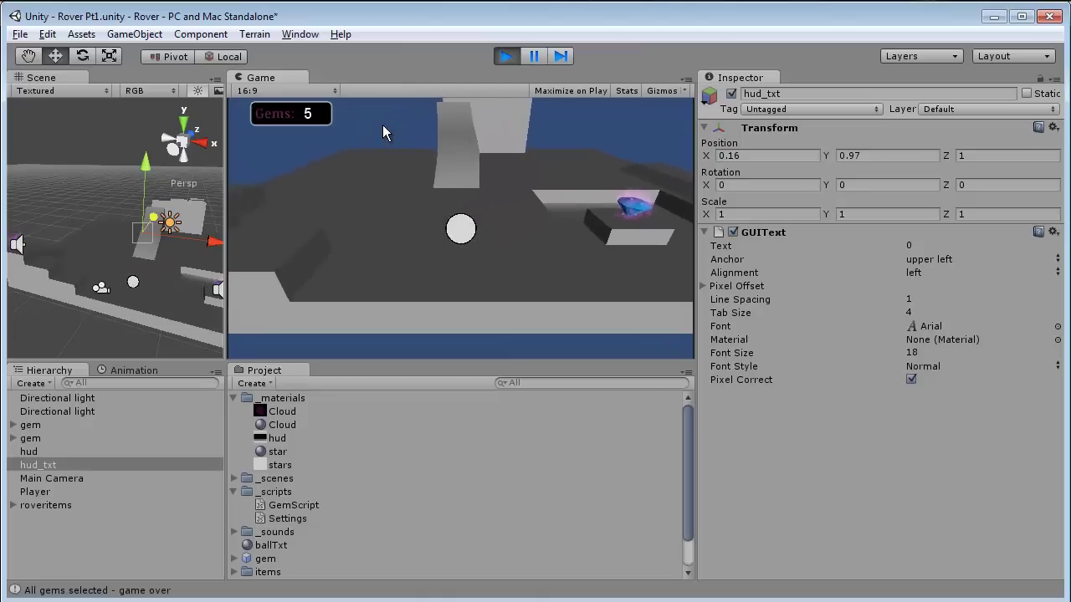
pyautogui.press('Right')
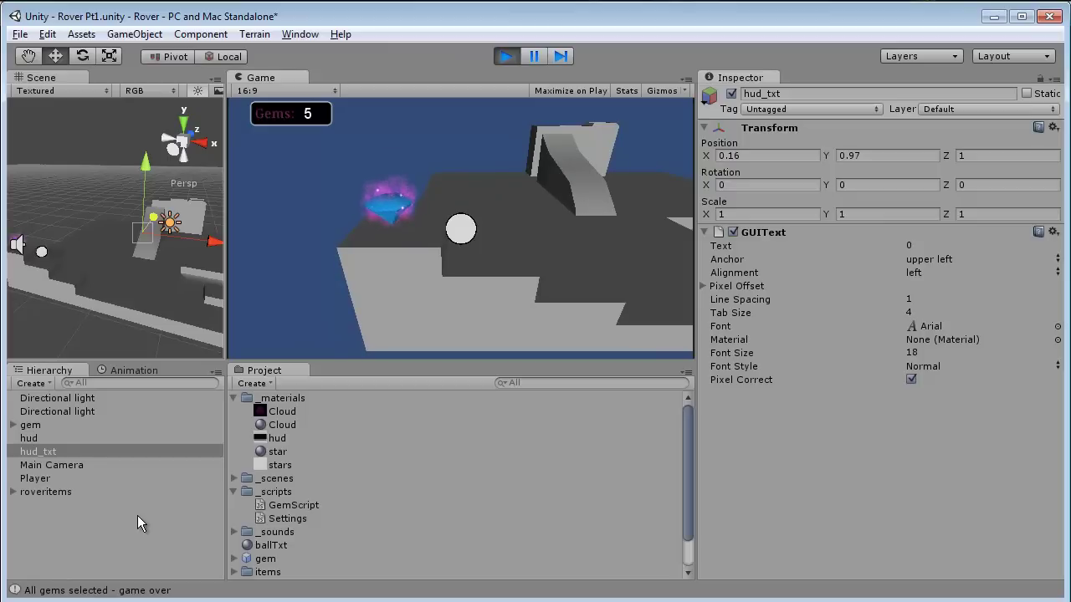
pyautogui.press('Up')
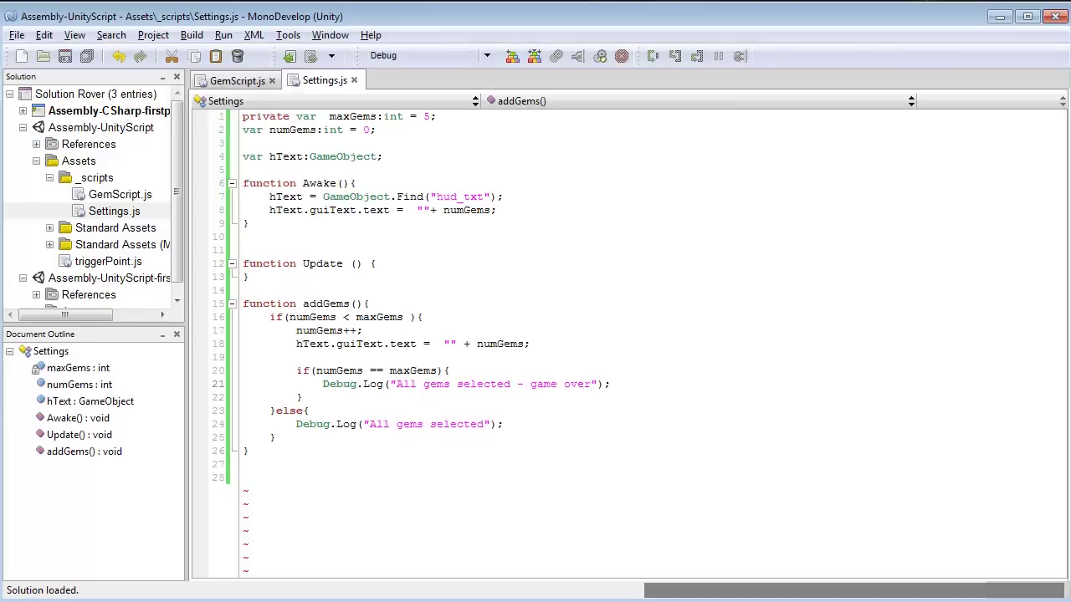
# Indent the else branch's Debug.Log on line 24 with Tab and save Settings.js.
pyautogui.click(322, 386)
pyautogui.doubleClick(324, 424)
pyautogui.click(292, 424)
pyautogui.press('Tab')
pyautogui.hotkey('ctrl', 's')
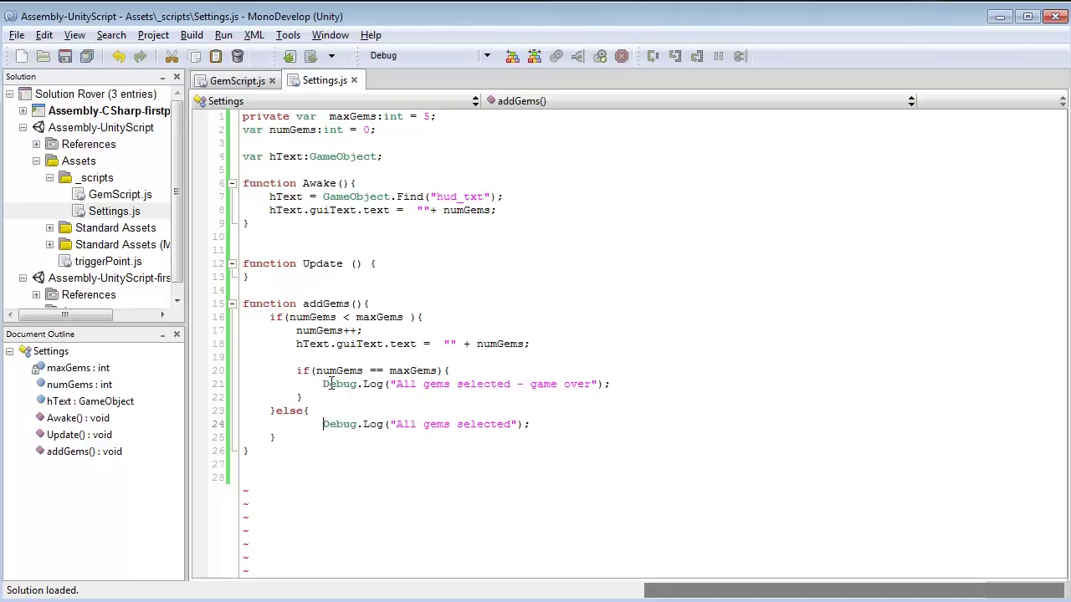
# Reselect the else-branch log line, then add a Tab indent in the counter increment line.
pyautogui.doubleClick(339, 422)
pyautogui.tripleClick(343, 427)
pyautogui.tripleClick(347, 427)
pyautogui.click(347, 428)
pyautogui.click(685, 357)
pyautogui.press('Tab')
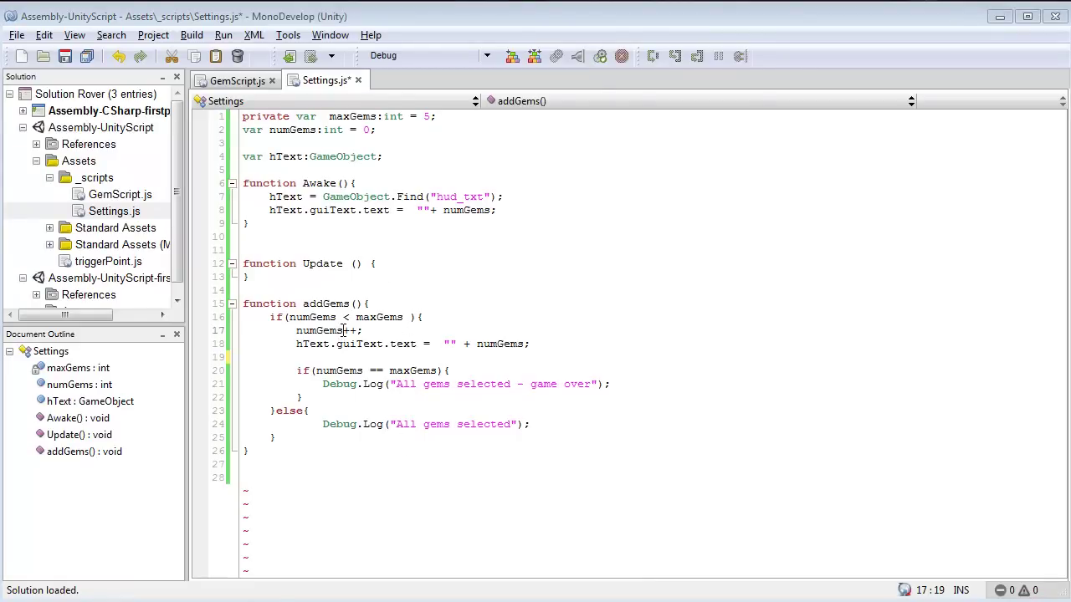
# Highlight GameObject.Find("hud_txt") and the Awake function to explain how hText is assigned.
pyautogui.doubleClick(373, 197)
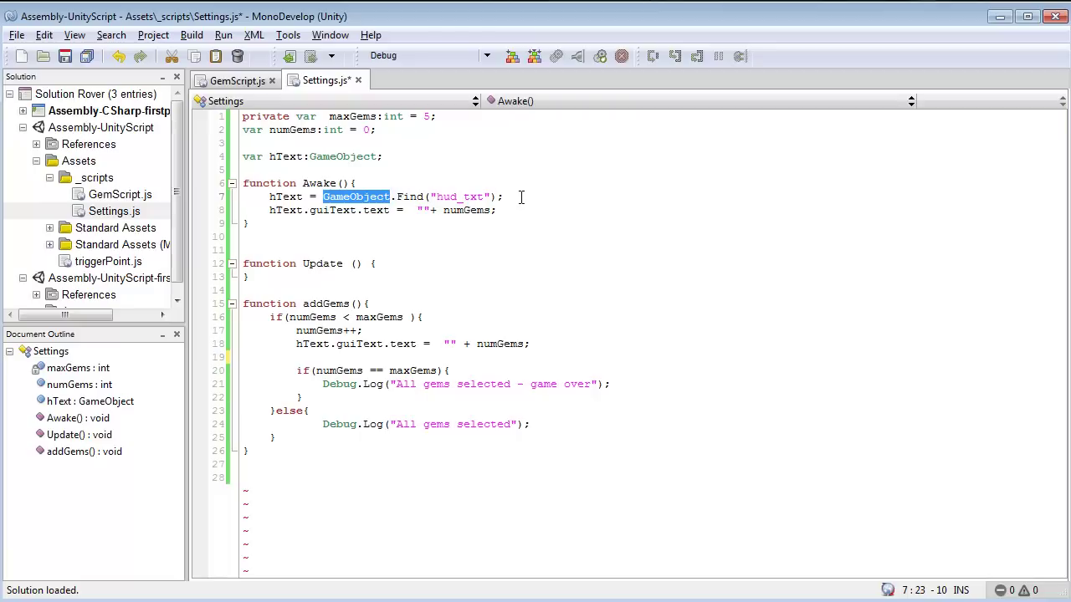
pyautogui.moveTo(521, 198); pyautogui.dragTo(264, 196)
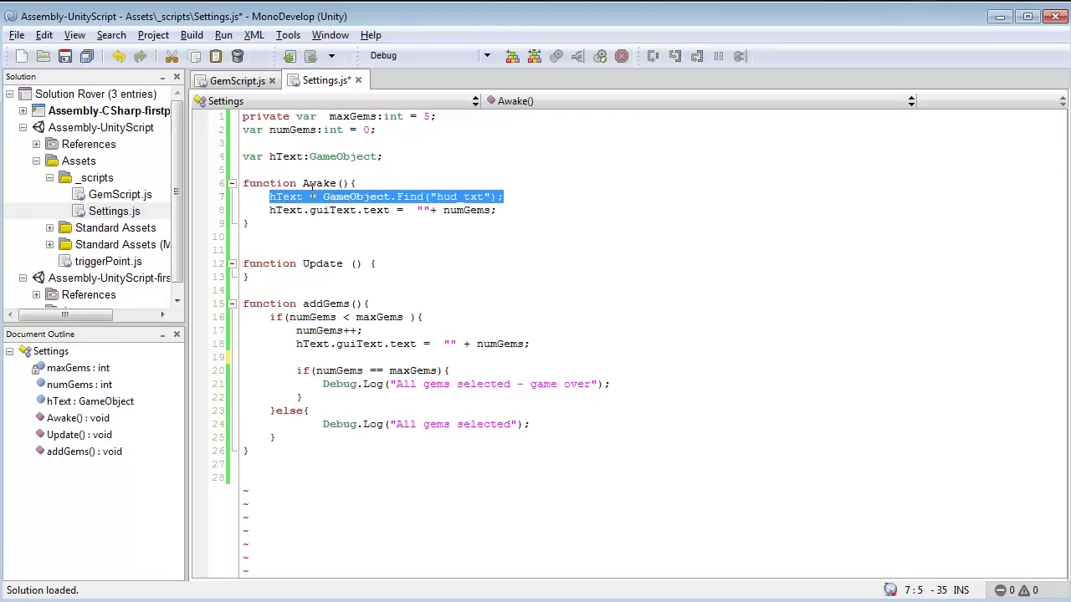
pyautogui.doubleClick(316, 184)
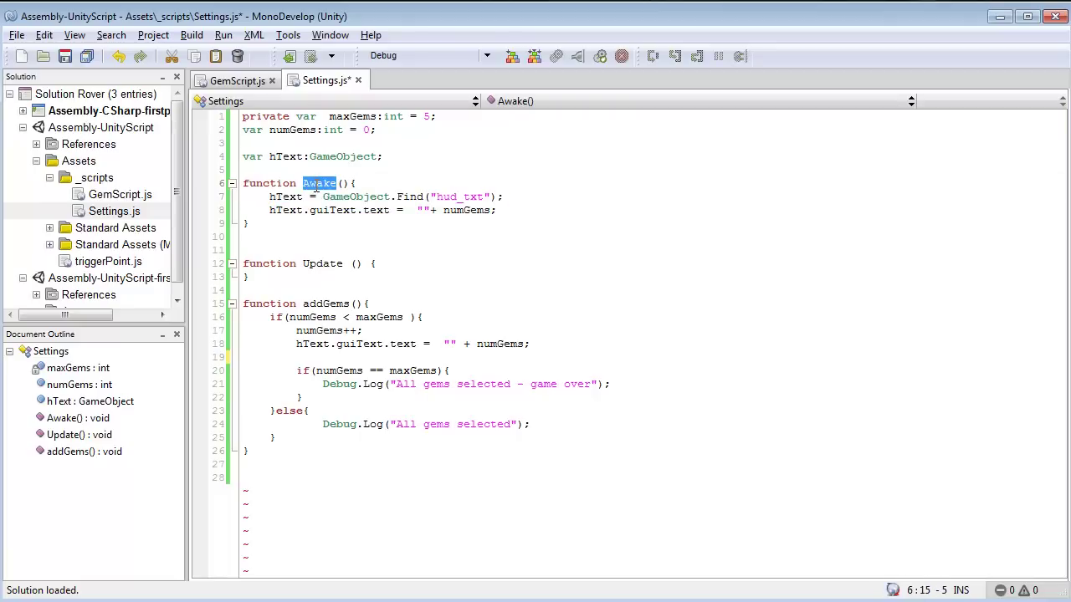
pyautogui.click(364, 199)
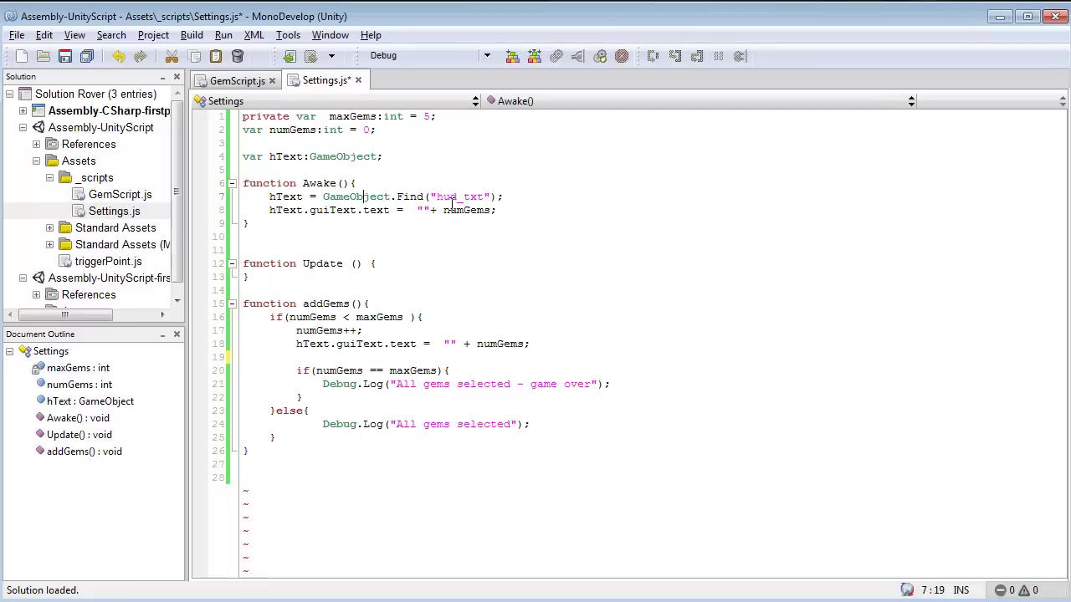
pyautogui.doubleClick(326, 186)
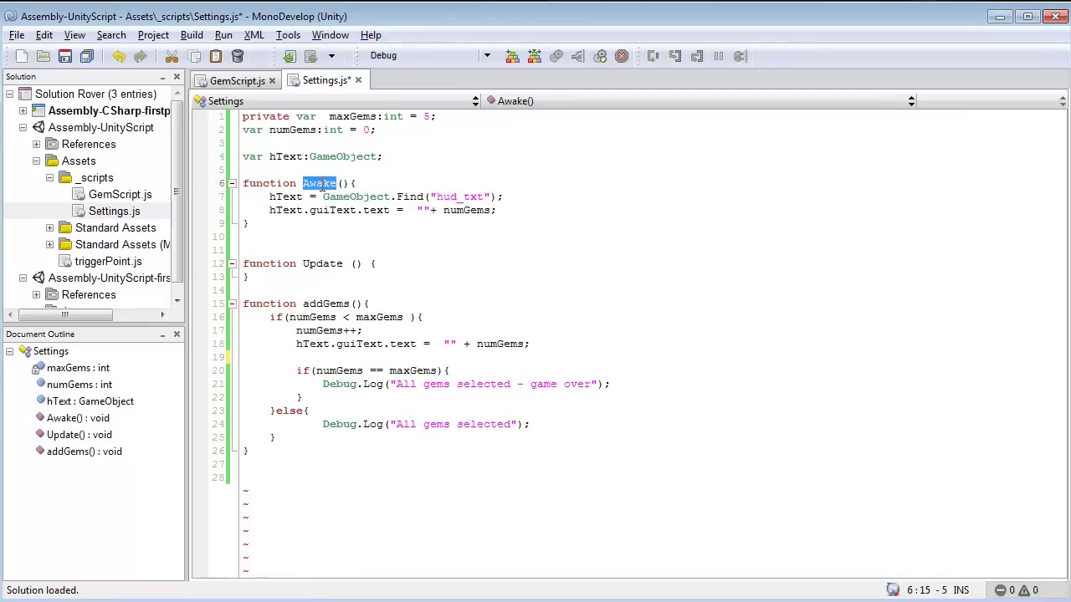